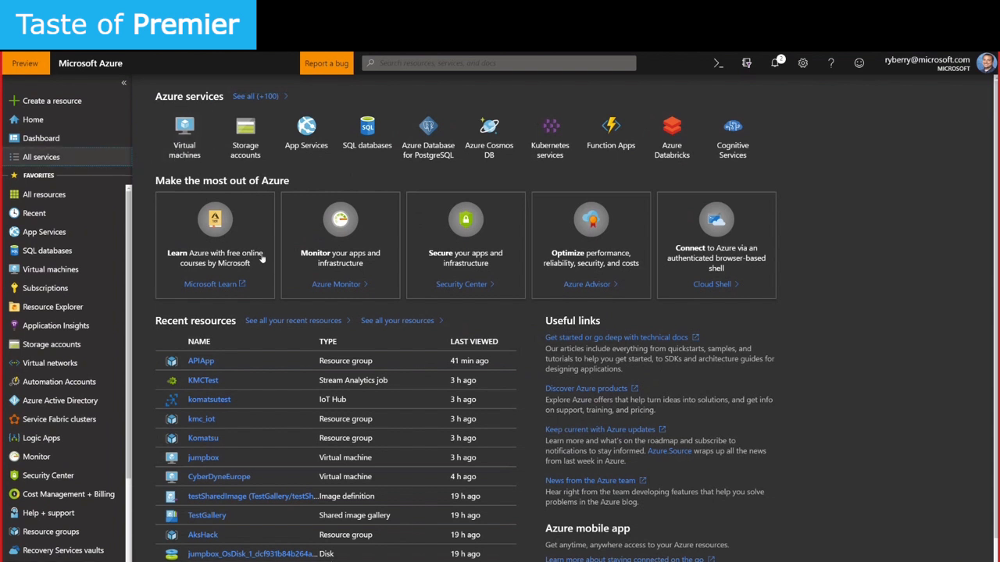
# Browse All services and open Container services from the favourites sidebar
pyautogui.click(57, 158)
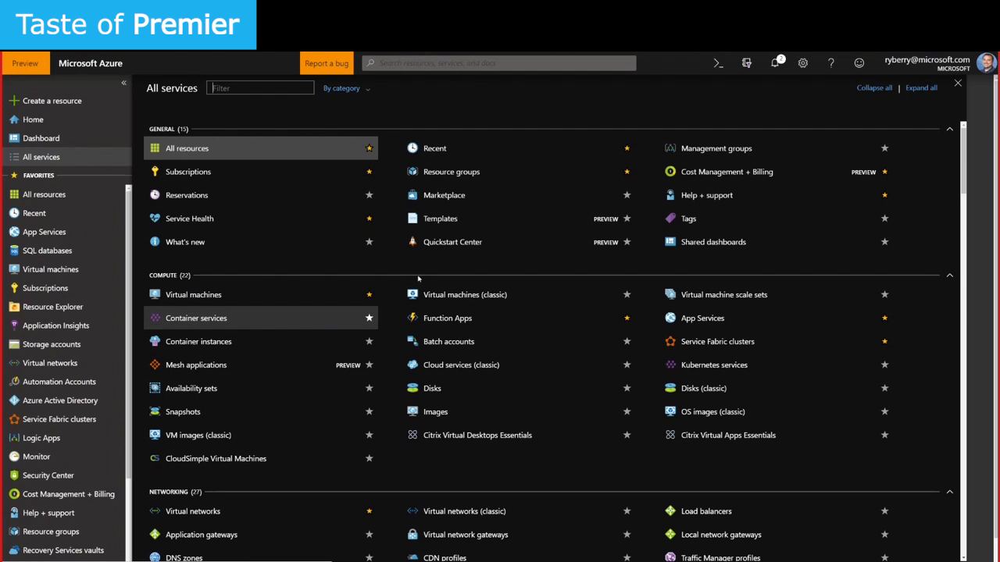
pyautogui.scroll(-1, 411, 322)
pyautogui.scroll(-1, 412, 321)
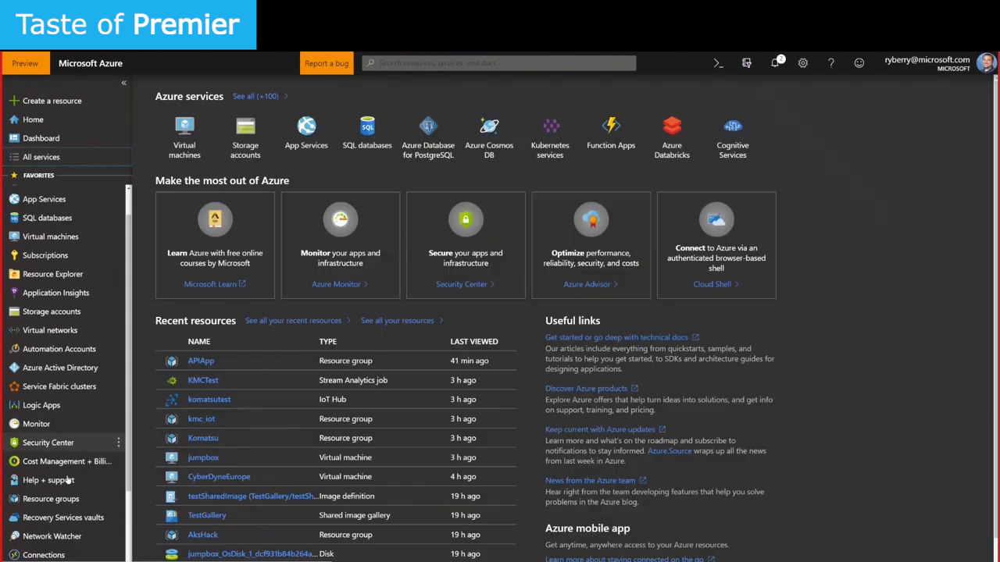
pyautogui.scroll(-3, 69, 480)
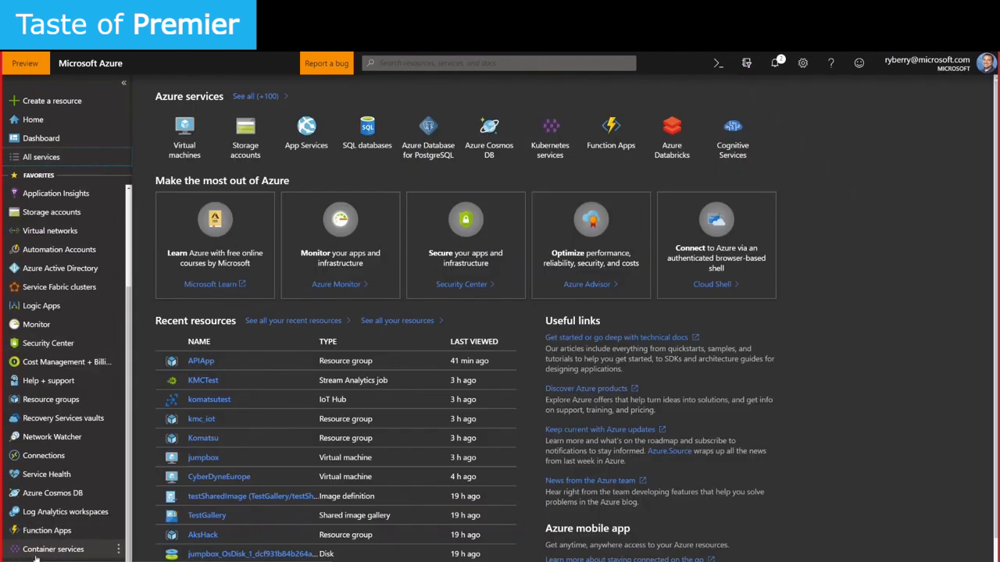
pyautogui.click(118, 550)
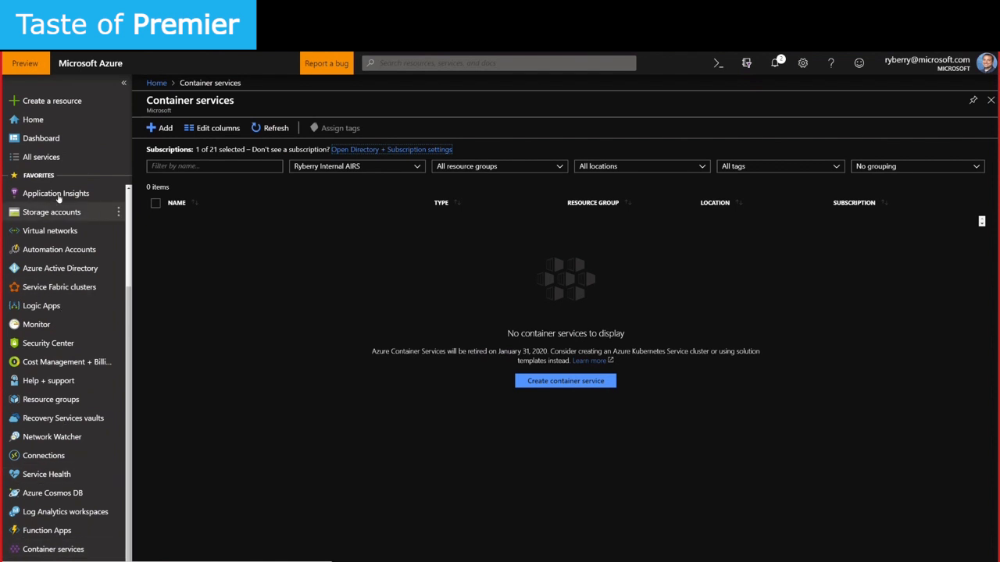
# Unstar Container services in All services, browse the categories, then return to Home
pyautogui.click(70, 159)
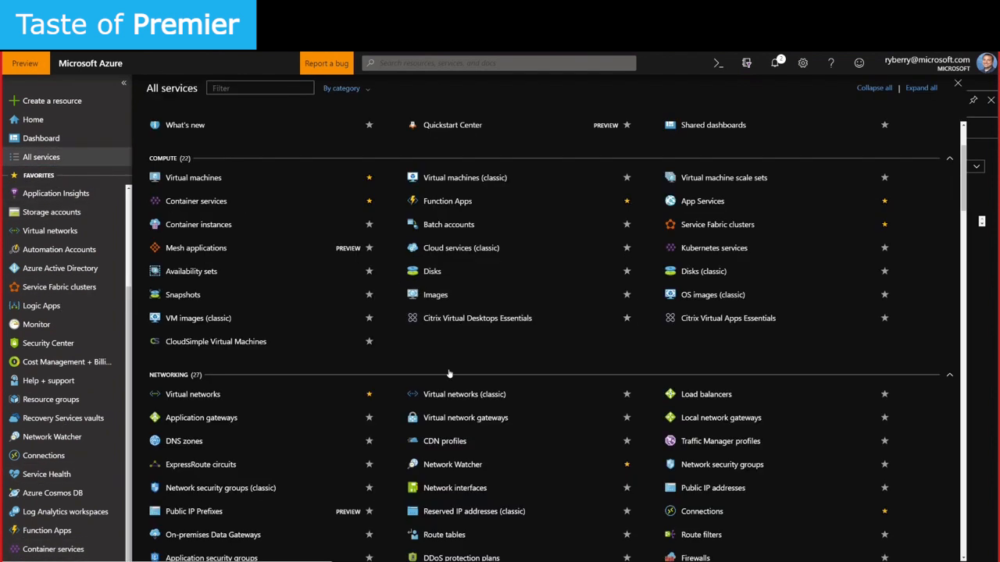
pyautogui.click(368, 202)
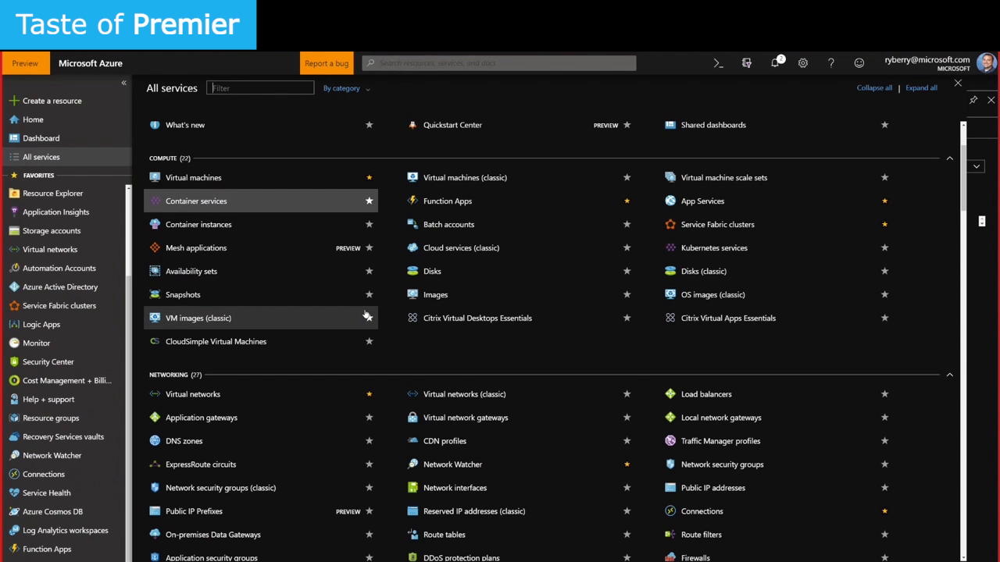
pyautogui.scroll(-2, 445, 356)
pyautogui.scroll(-7, 444, 356)
pyautogui.scroll(-5, 444, 355)
pyautogui.scroll(-4, 443, 356)
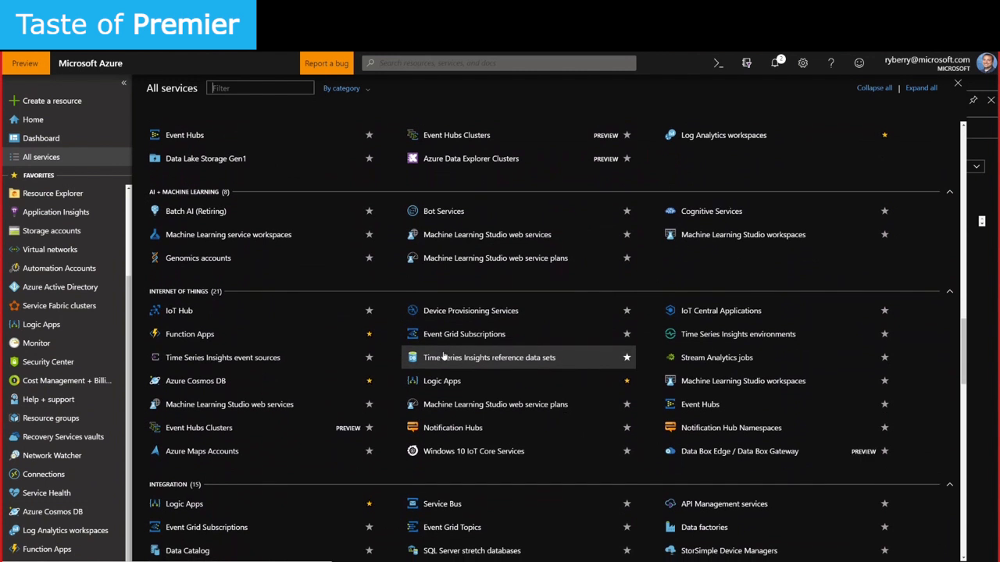
pyautogui.scroll(-1, 444, 356)
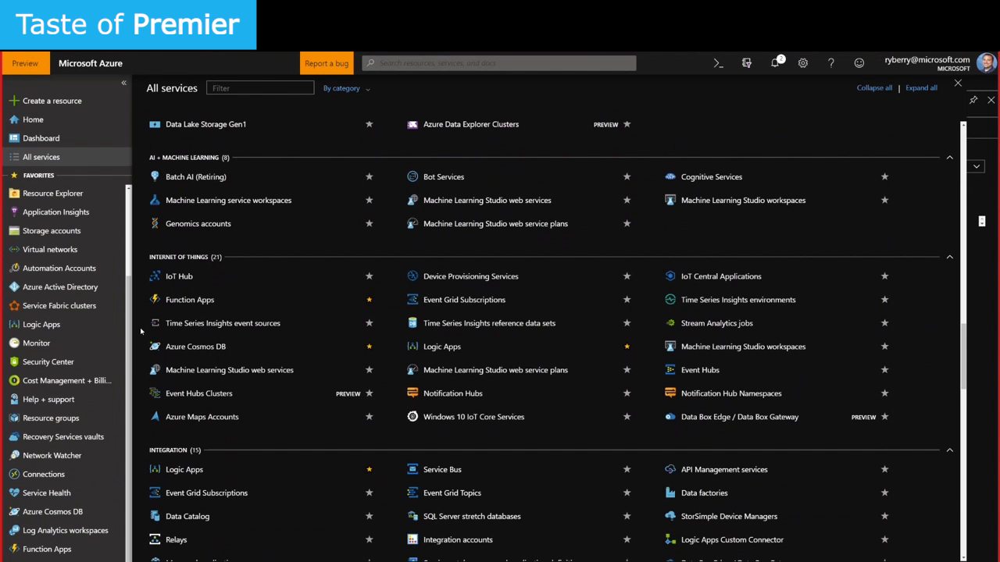
pyautogui.click(23, 121)
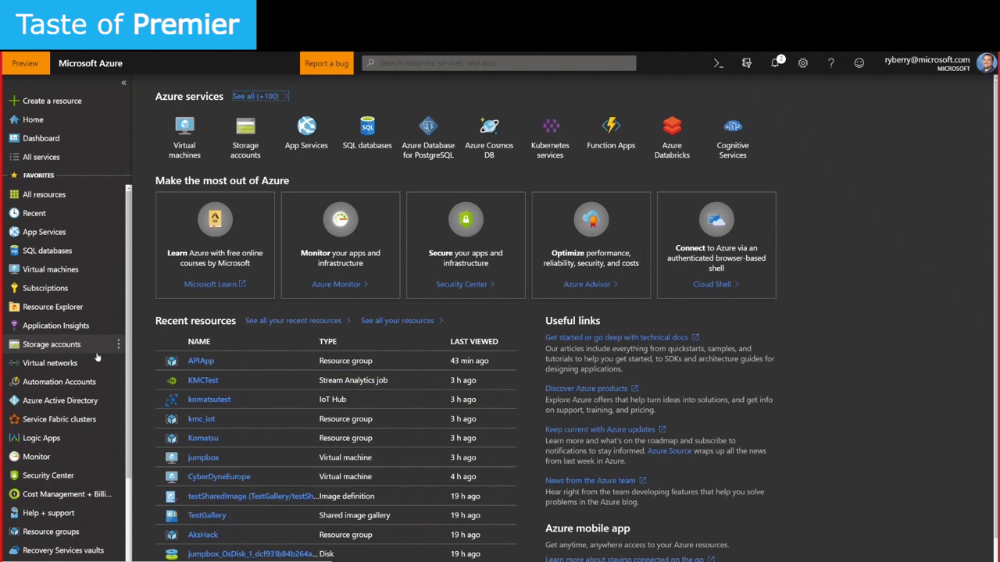
# Open the internal subscription's Access control (IAM) page from Subscriptions
pyautogui.click(50, 289)
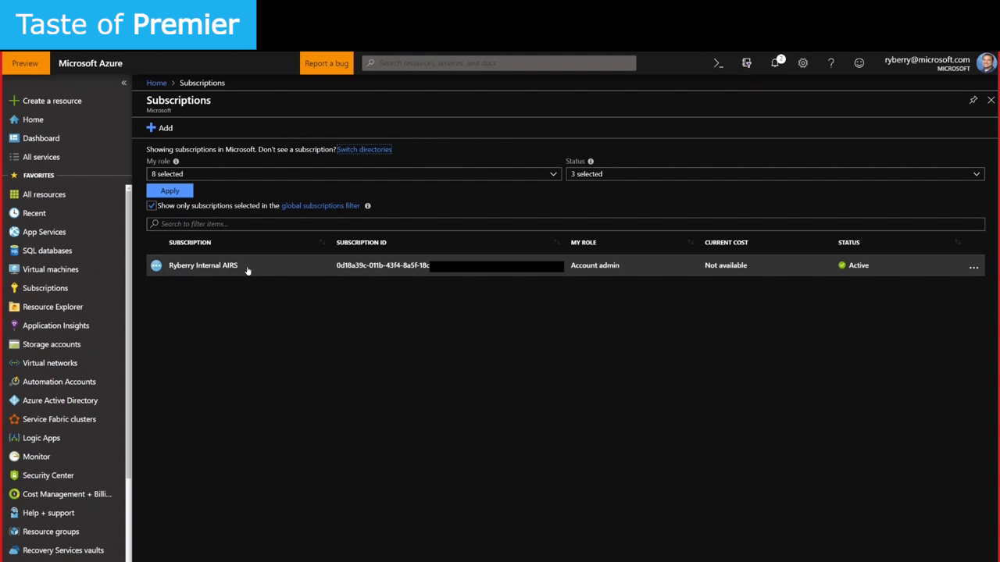
pyautogui.click(247, 270)
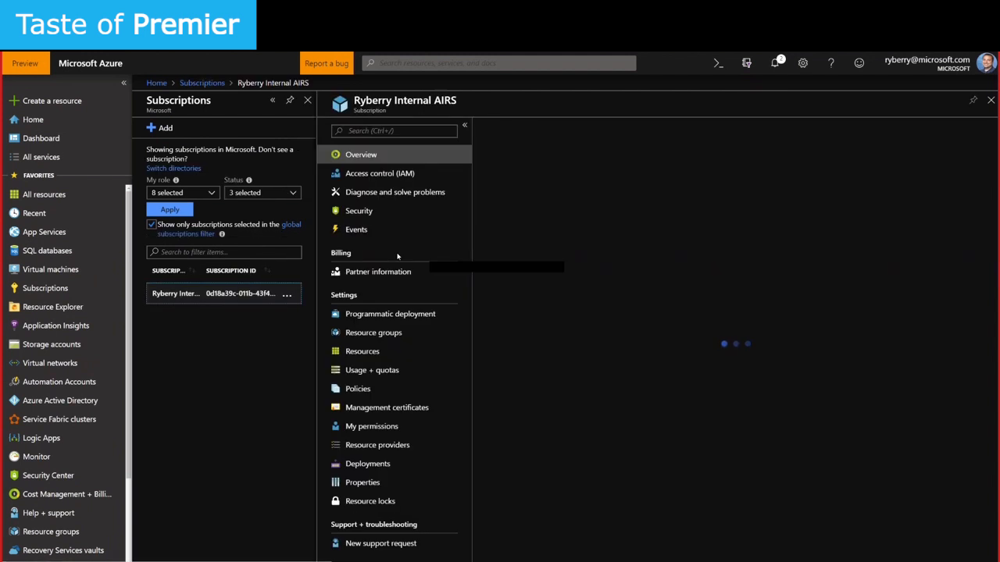
pyautogui.click(408, 175)
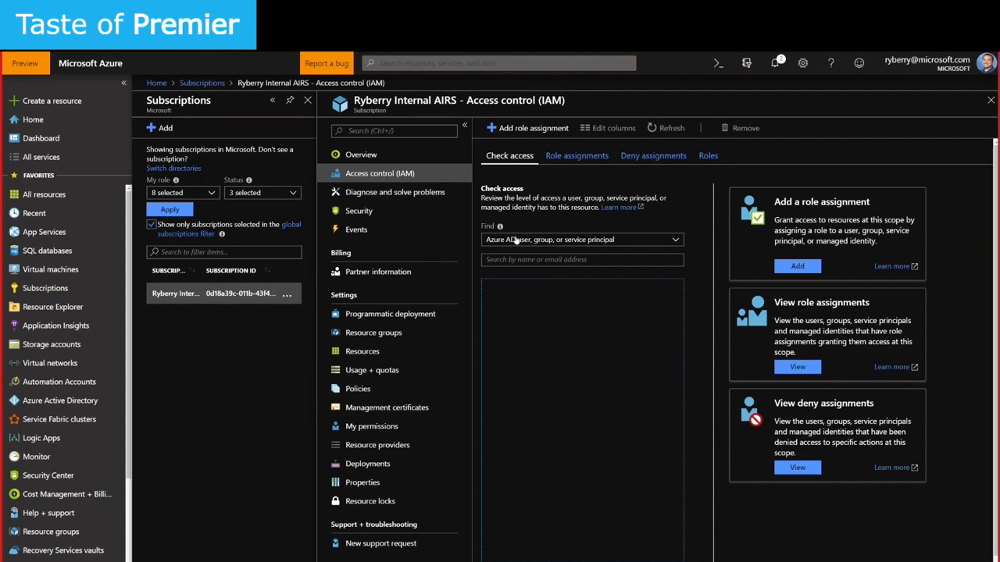
# Search Check access for the user by name and view that user's assignments
pyautogui.click(513, 260)
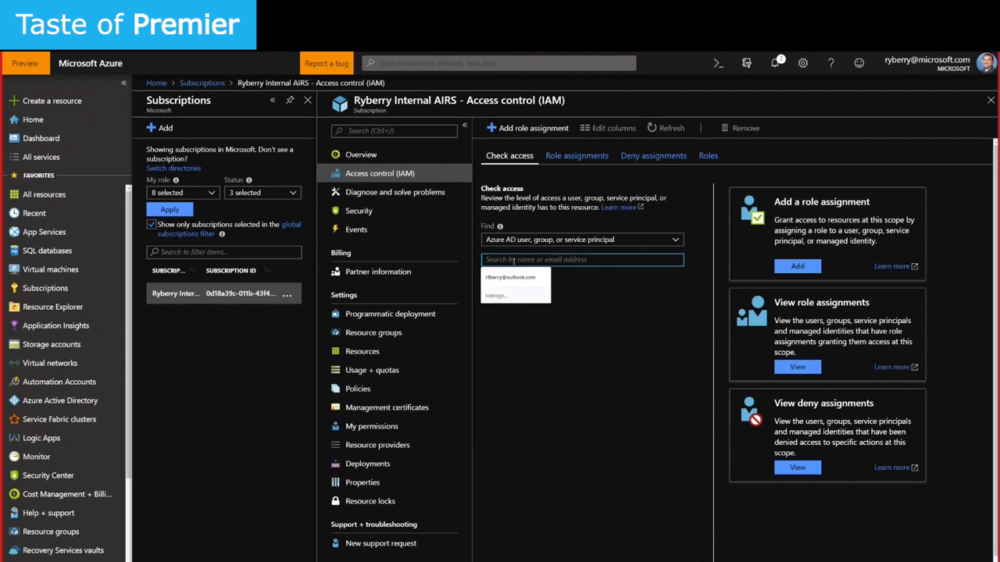
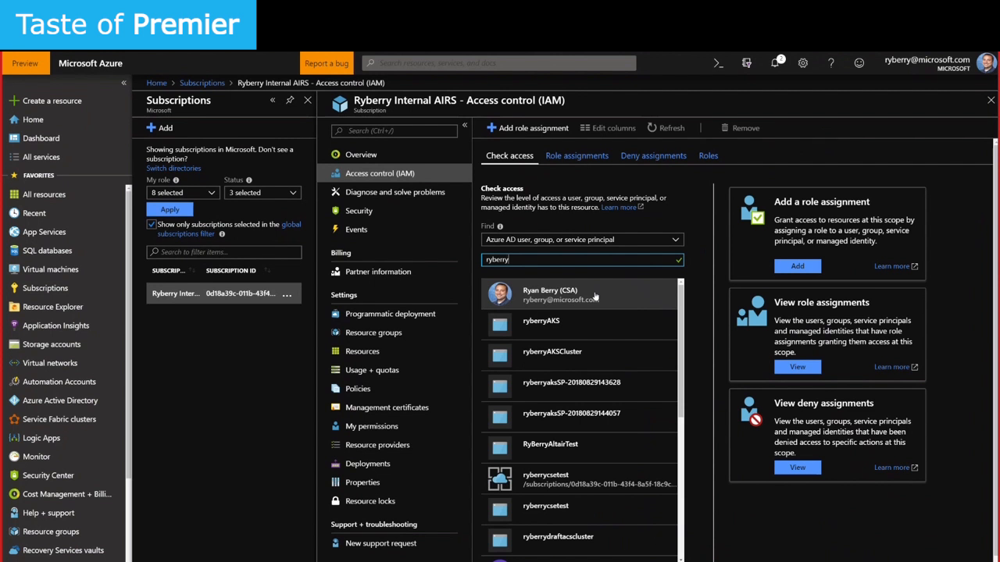
pyautogui.click(590, 299)
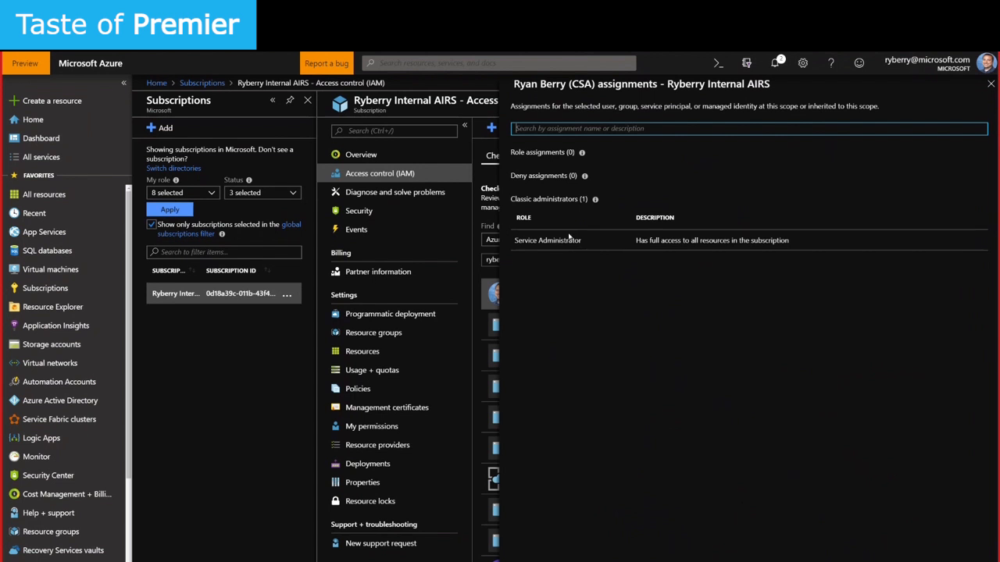
# Close the user's assignments panel and go to the subscription's Usage + quotas
pyautogui.click(990, 84)
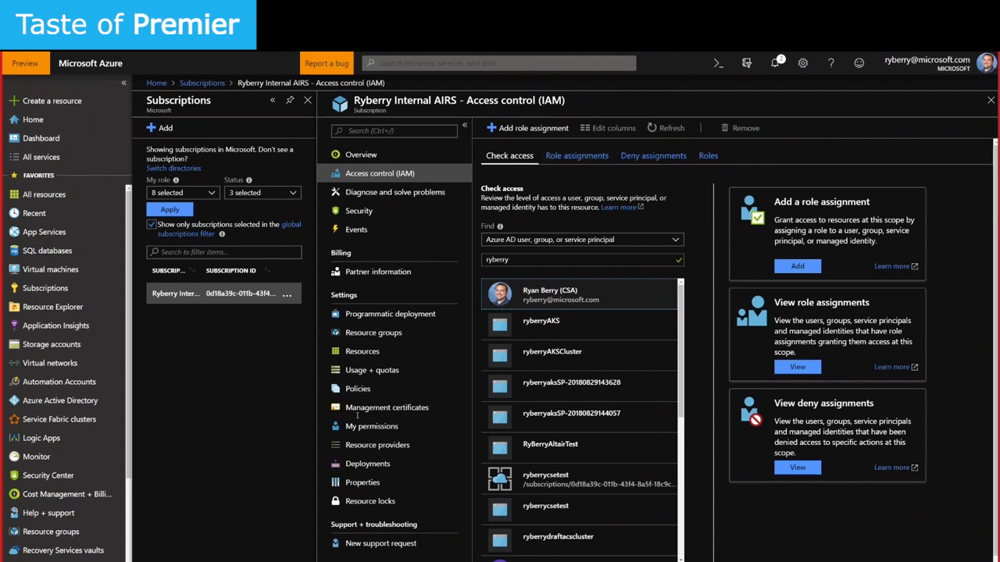
pyautogui.click(398, 375)
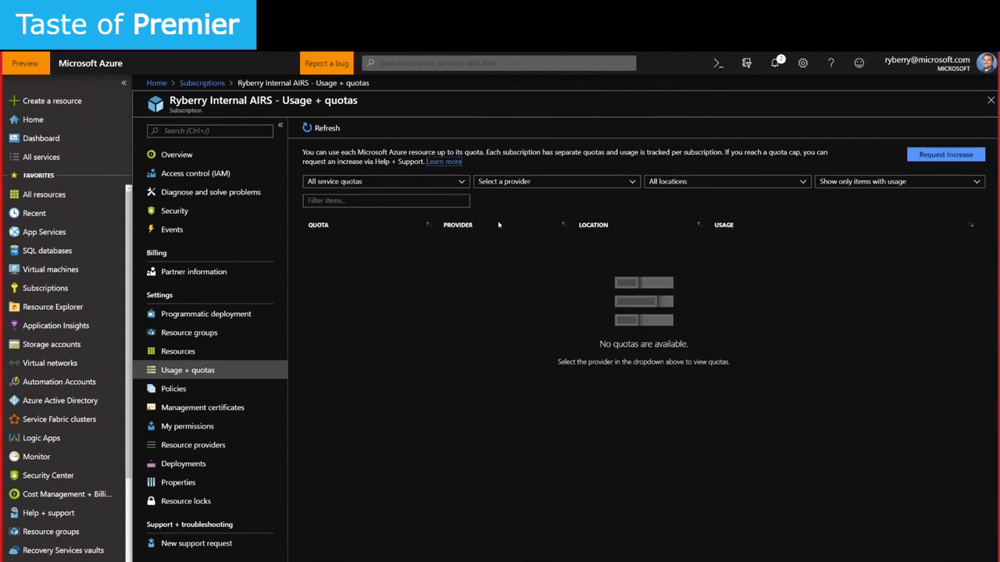
# Show Usage + quotas for all resource providers using Select all
pyautogui.click(549, 185)
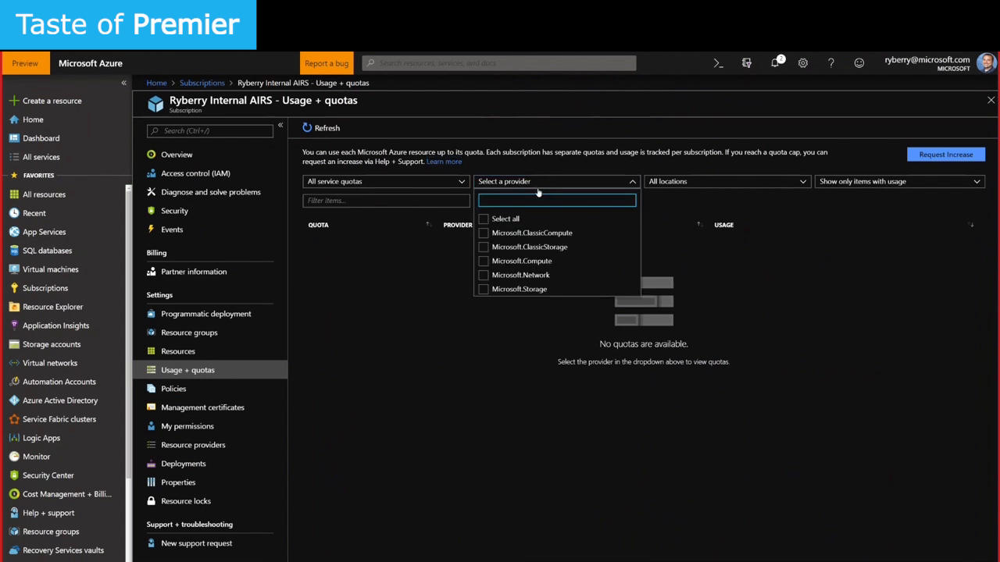
pyautogui.click(490, 219)
pyautogui.click(406, 316)
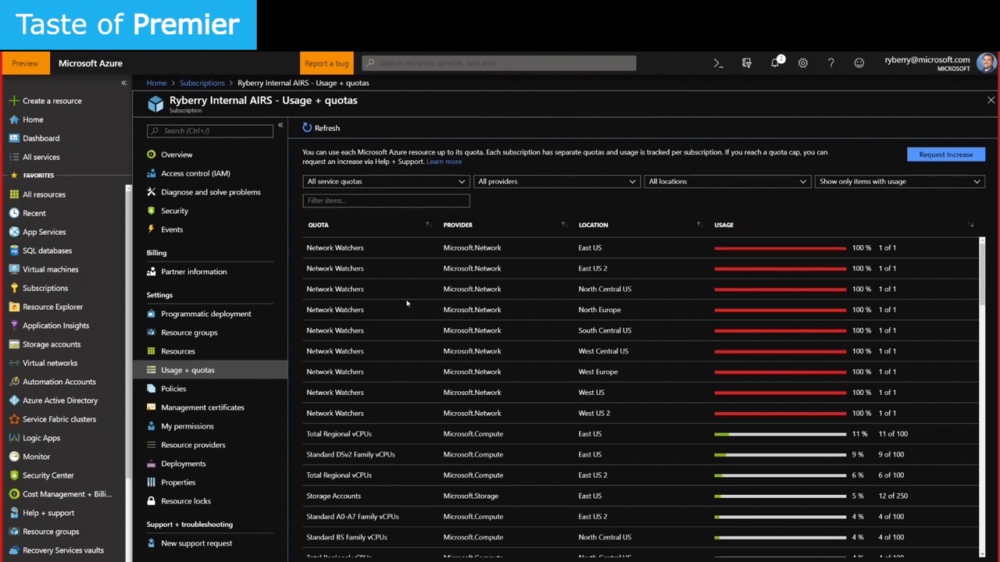
# Highlight the Standard DSv2 Family vCPUs row: East US, 9 of 100 used
pyautogui.scroll(-1, 474, 370)
pyautogui.moveTo(308, 416); pyautogui.dragTo(385, 415)
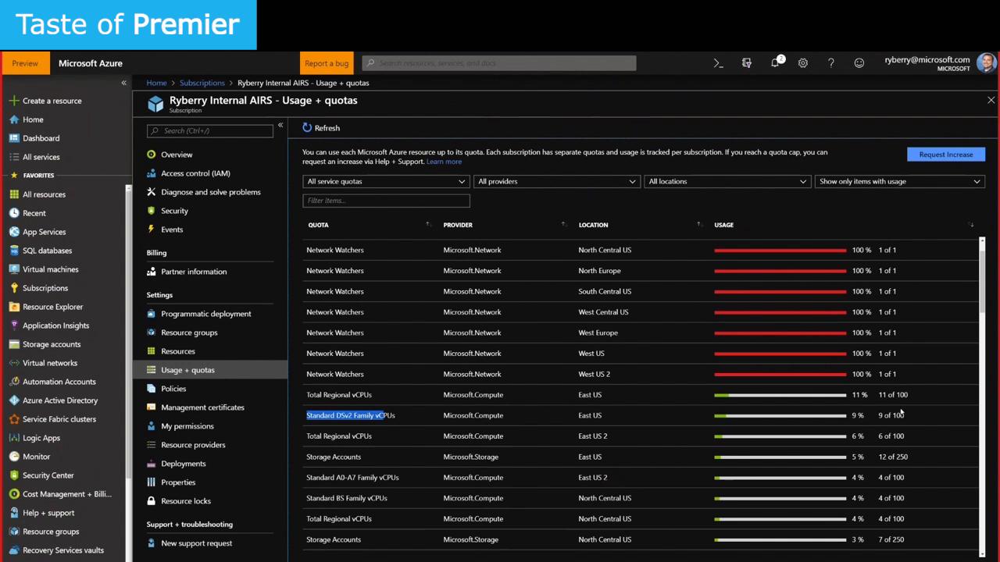
pyautogui.moveTo(905, 415); pyautogui.dragTo(892, 416)
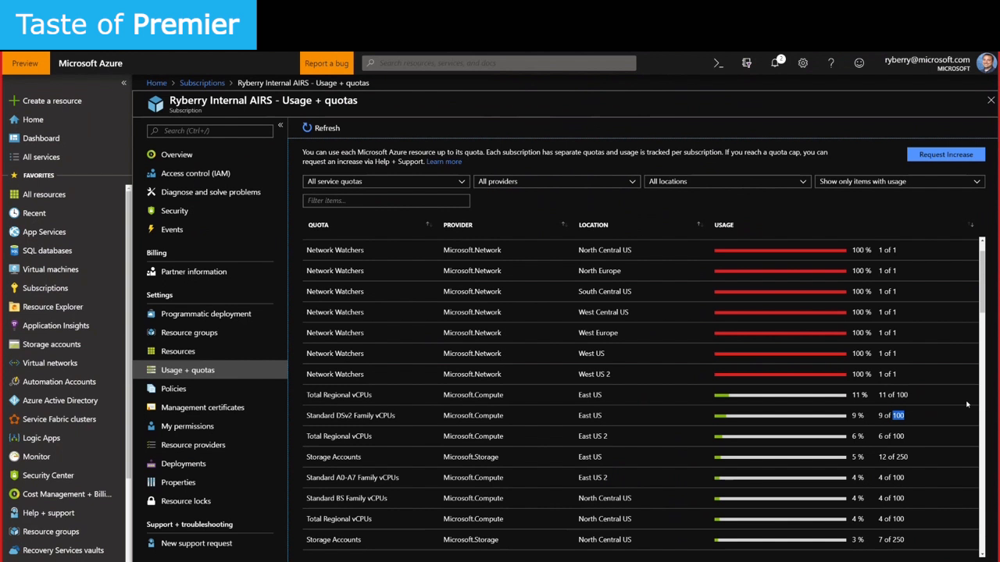
pyautogui.moveTo(602, 415); pyautogui.dragTo(580, 416)
pyautogui.moveTo(335, 416); pyautogui.dragTo(353, 416)
pyautogui.moveTo(877, 415); pyautogui.dragTo(883, 415)
pyautogui.moveTo(894, 416); pyautogui.dragTo(904, 416)
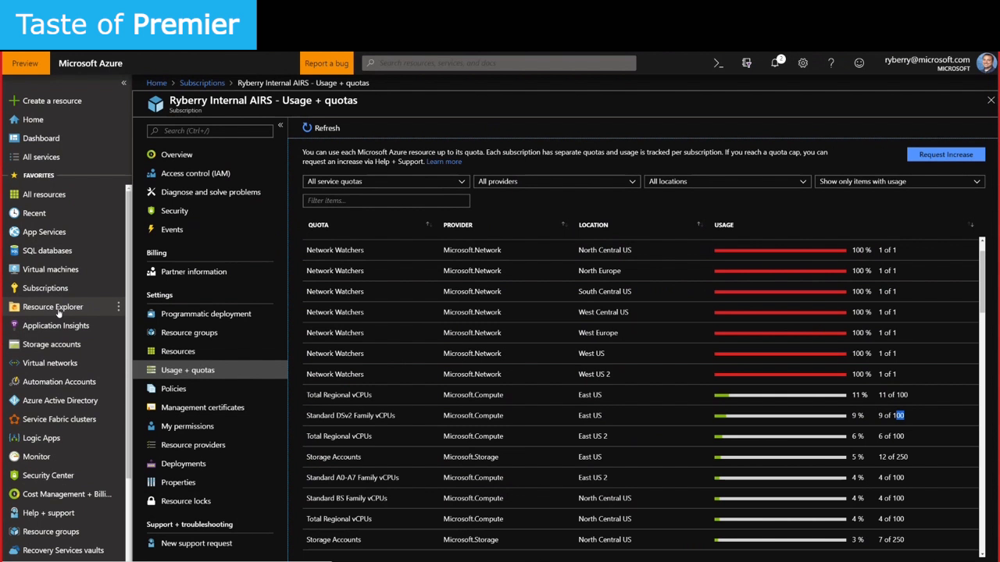
pyautogui.scroll(-1, 62, 468)
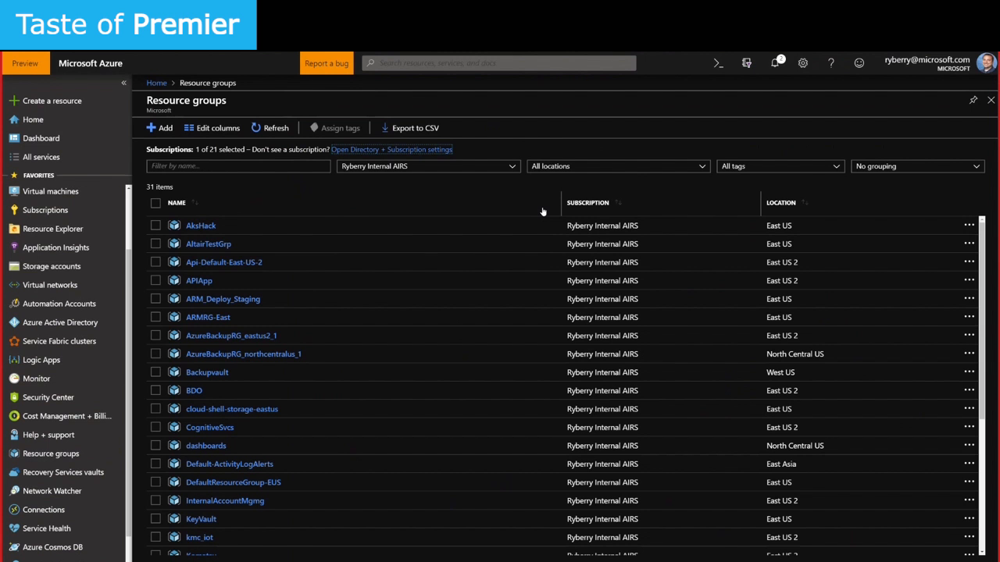
pyautogui.click(196, 226)
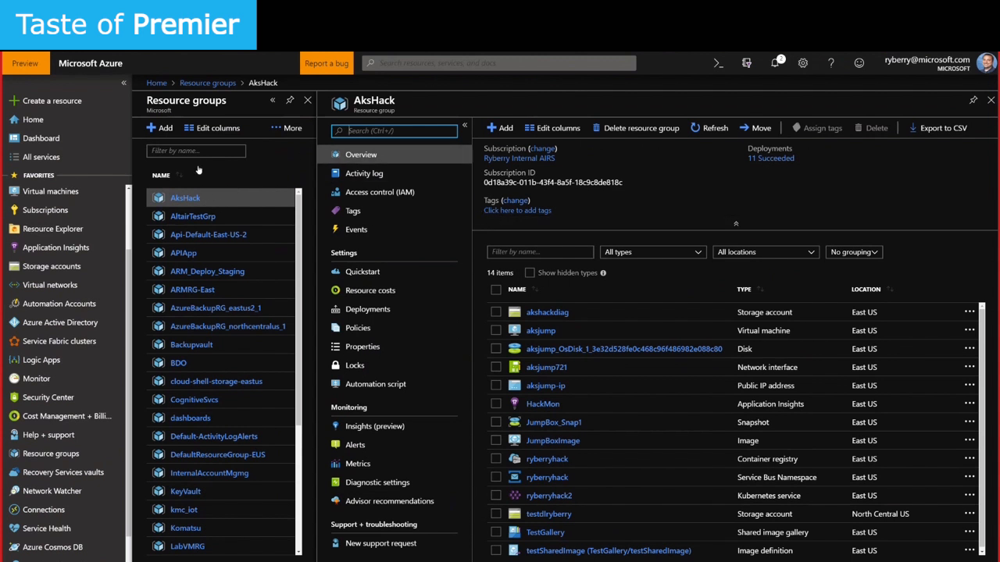
pyautogui.click(990, 100)
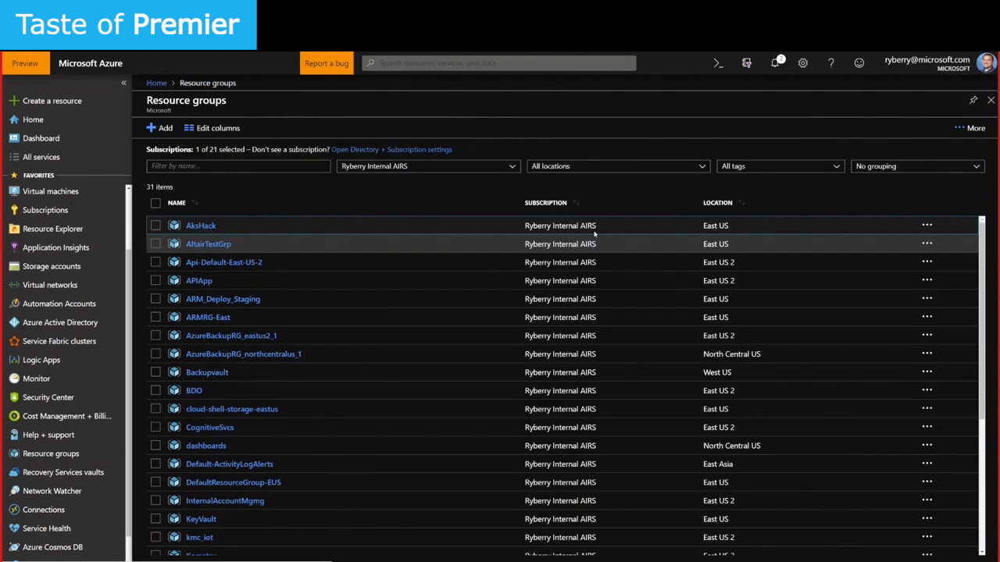
pyautogui.moveTo(803, 226); pyautogui.dragTo(767, 226)
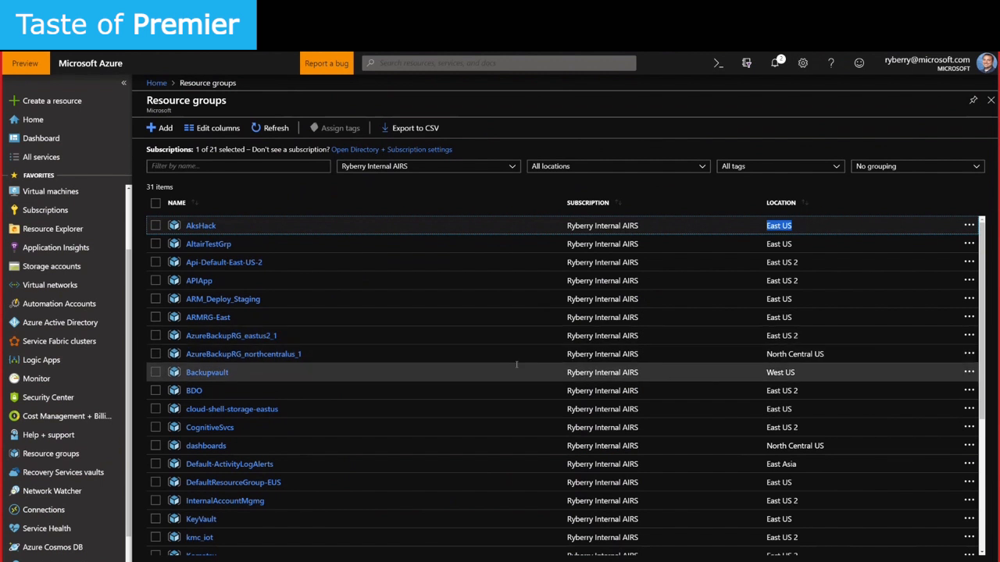
# Open the APIApp resource group, note its North Central US and East US locations, and launch Cloud Shell
pyautogui.click(520, 282)
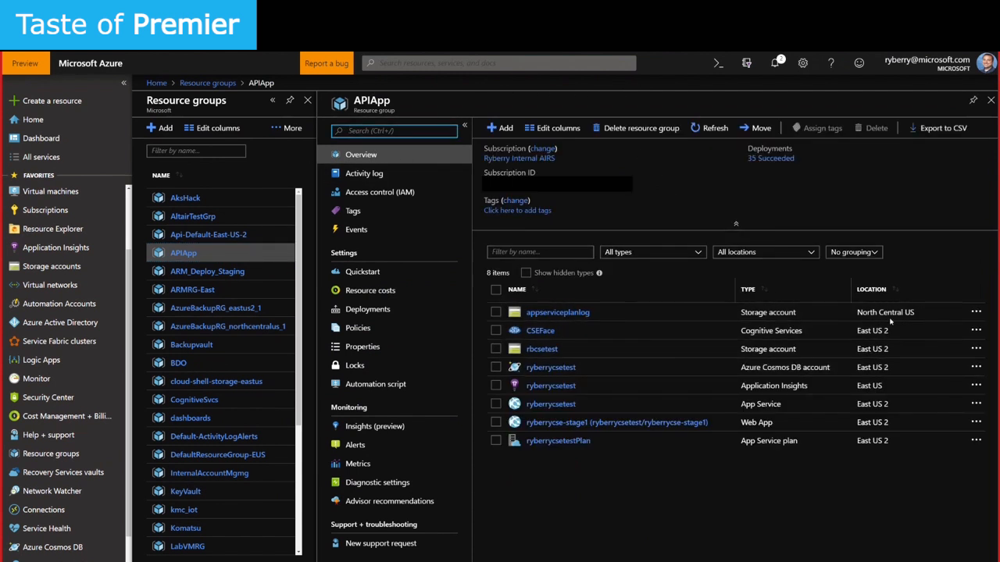
pyautogui.moveTo(927, 314); pyautogui.dragTo(845, 316)
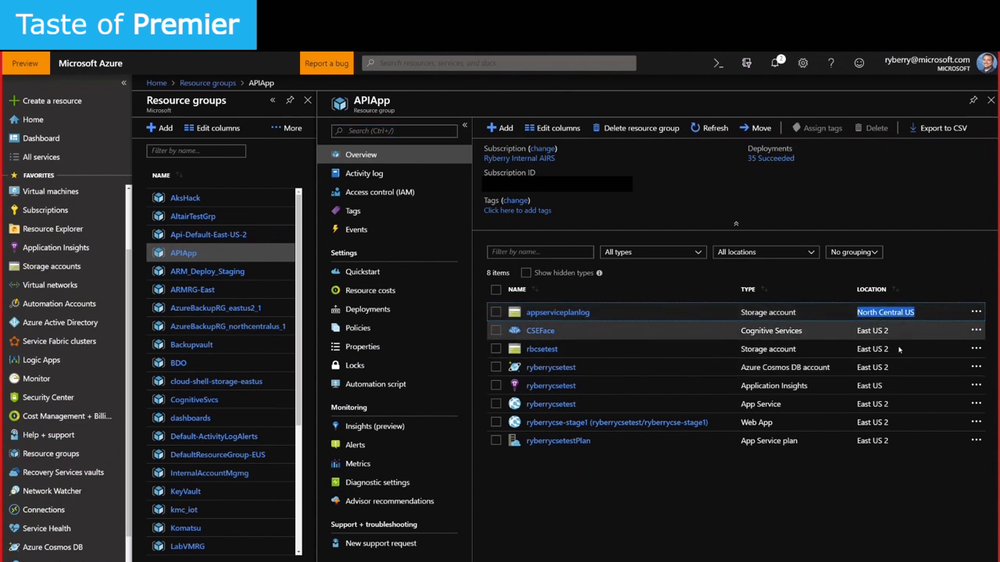
pyautogui.moveTo(887, 387); pyautogui.dragTo(857, 386)
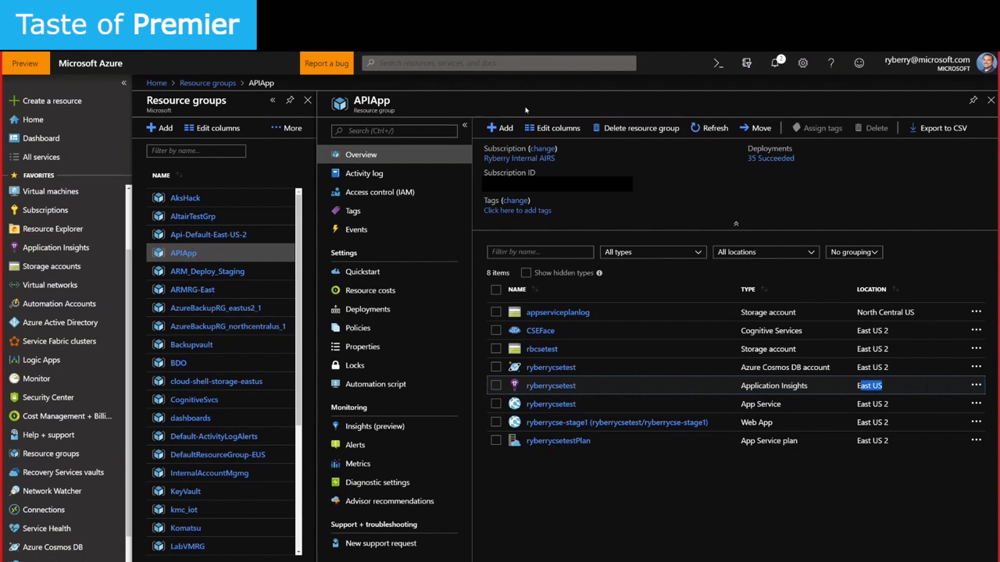
pyautogui.click(717, 64)
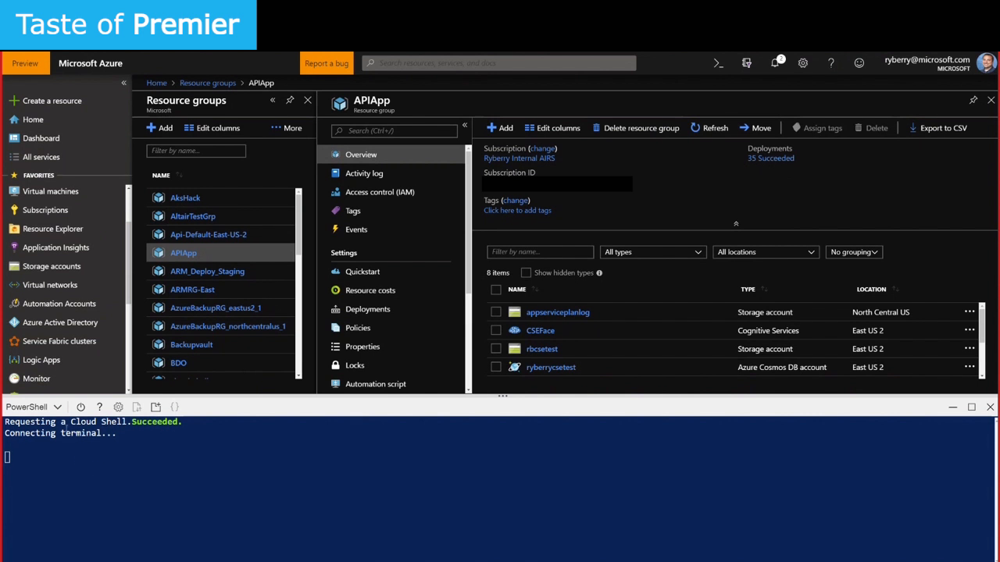
# Keep PowerShell as the Cloud Shell type and focus the terminal while it connects
pyautogui.click(31, 407)
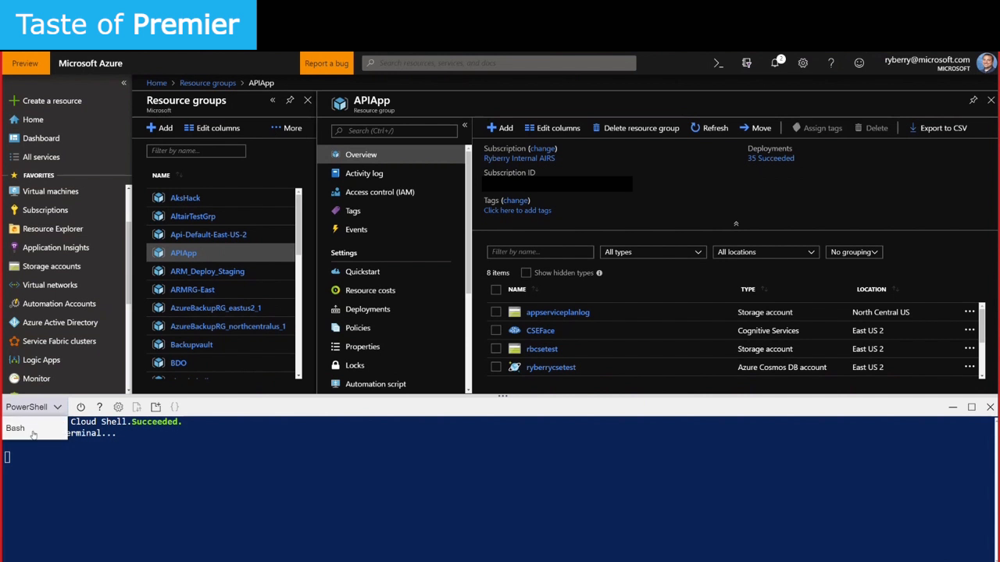
pyautogui.click(281, 513)
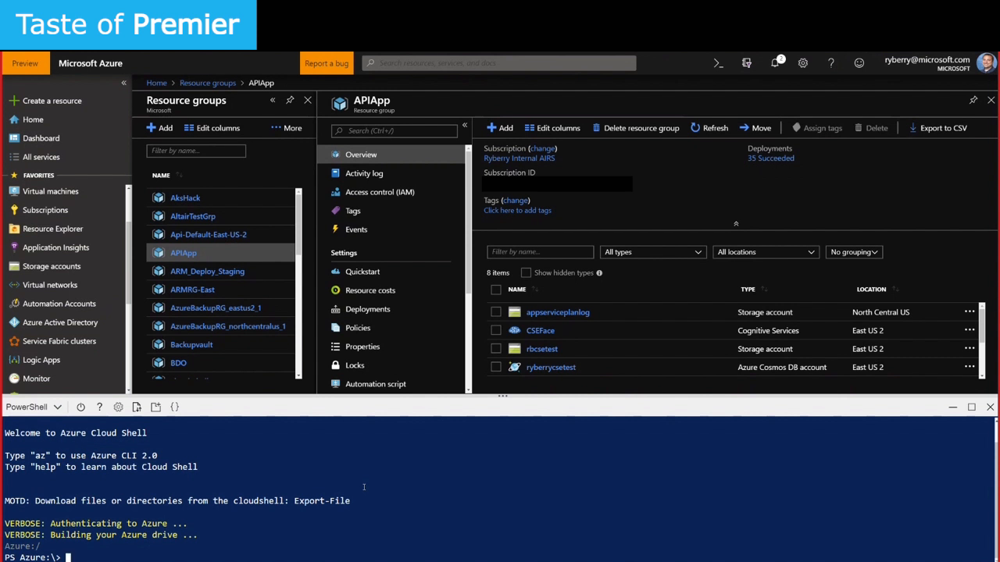
# Run get-azurermvm in PowerShell to list all virtual machines
pyautogui.write('get-azurermvm')
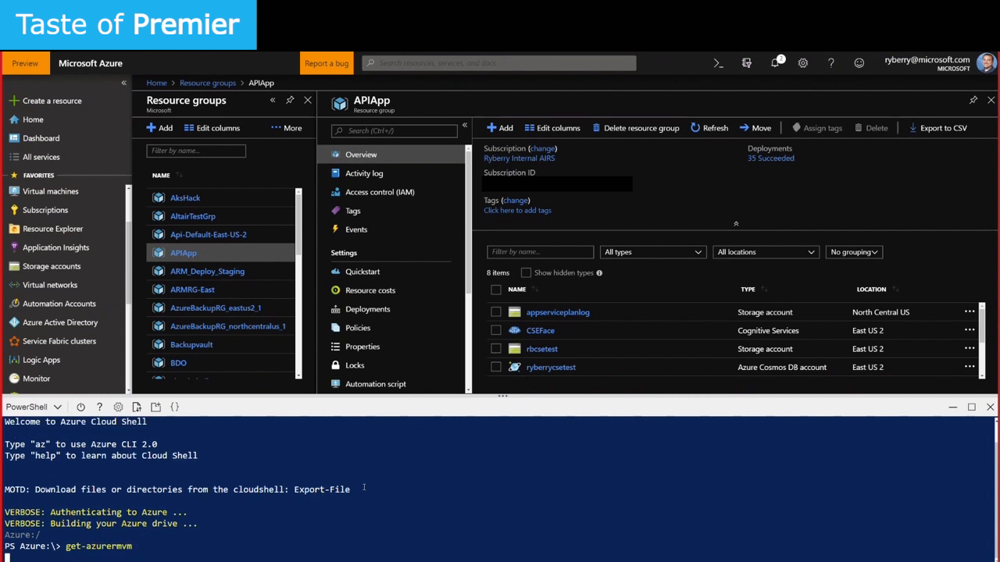
pyautogui.press('Return')
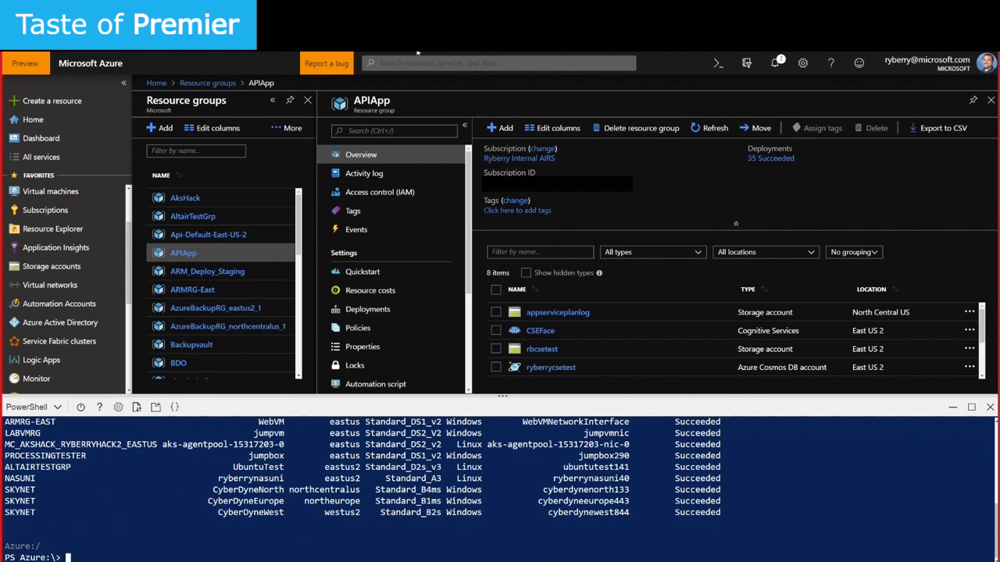
pyautogui.moveTo(353, 102); pyautogui.dragTo(425, 119)
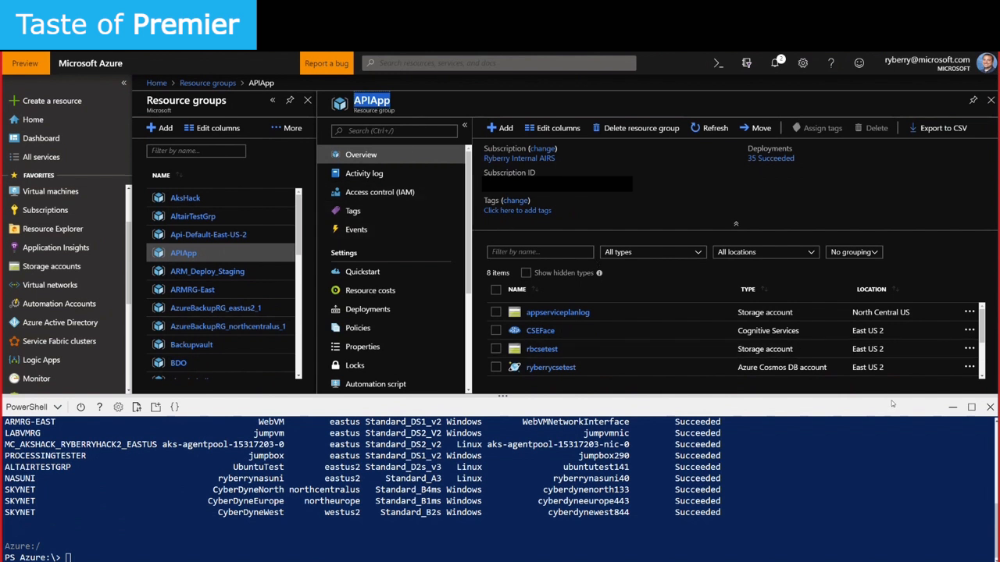
# Close Cloud Shell, select the North Central US location, and open APIApp's Access control (IAM)
pyautogui.click(987, 408)
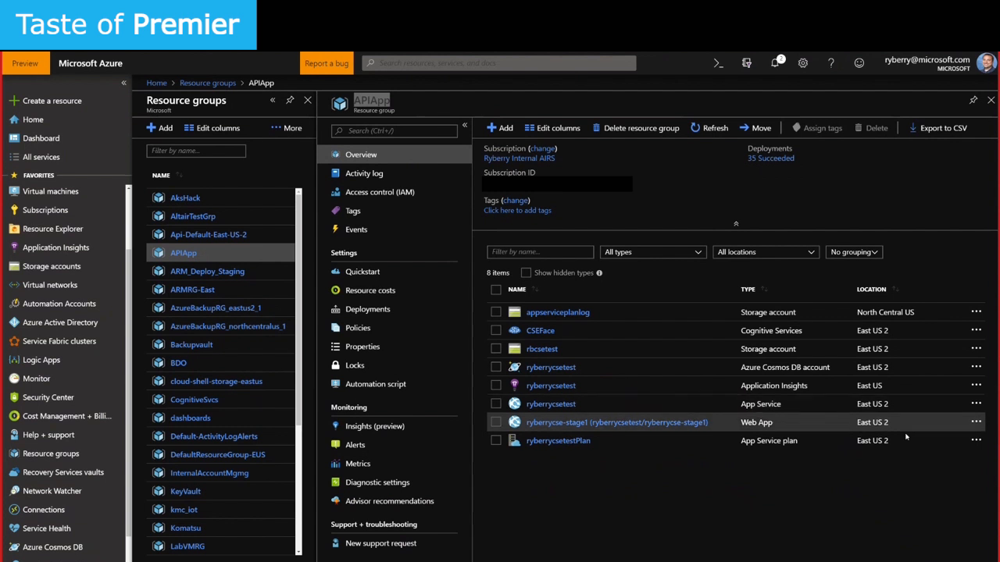
pyautogui.moveTo(869, 312); pyautogui.dragTo(914, 312)
pyautogui.tripleClick(870, 312)
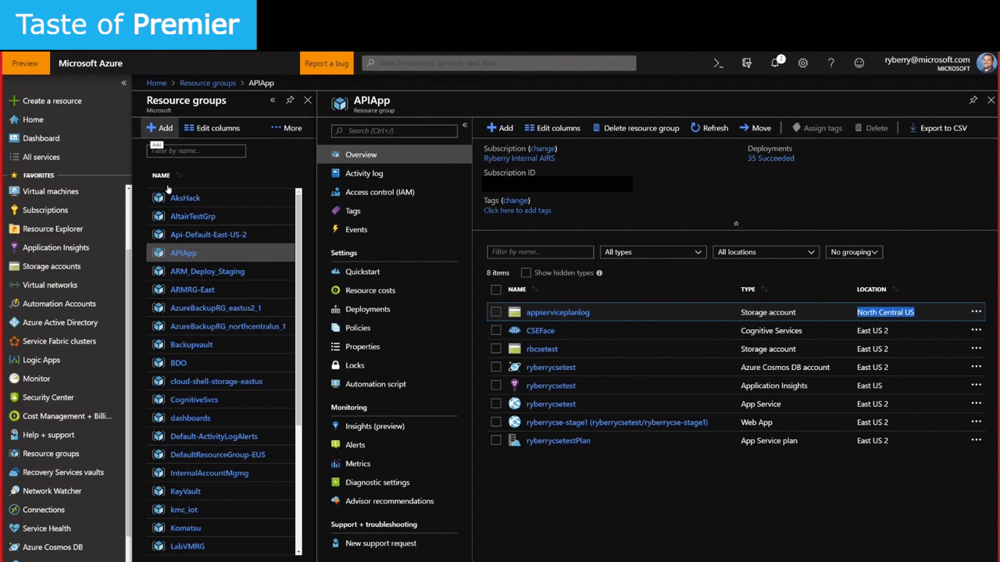
pyautogui.click(393, 194)
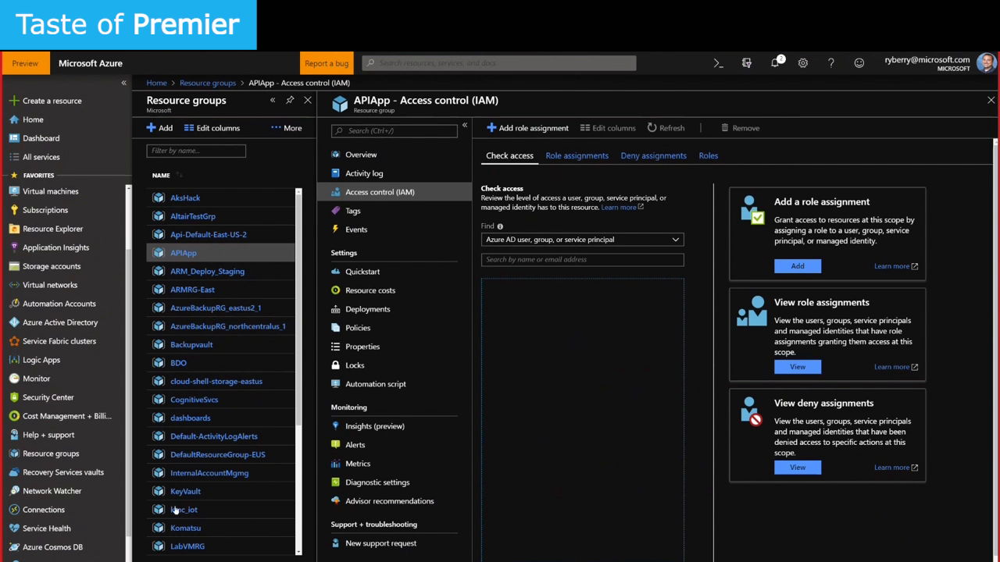
# Open APIApp's Policy - Compliance page, showing 82% overall resource compliance
pyautogui.doubleClick(198, 255)
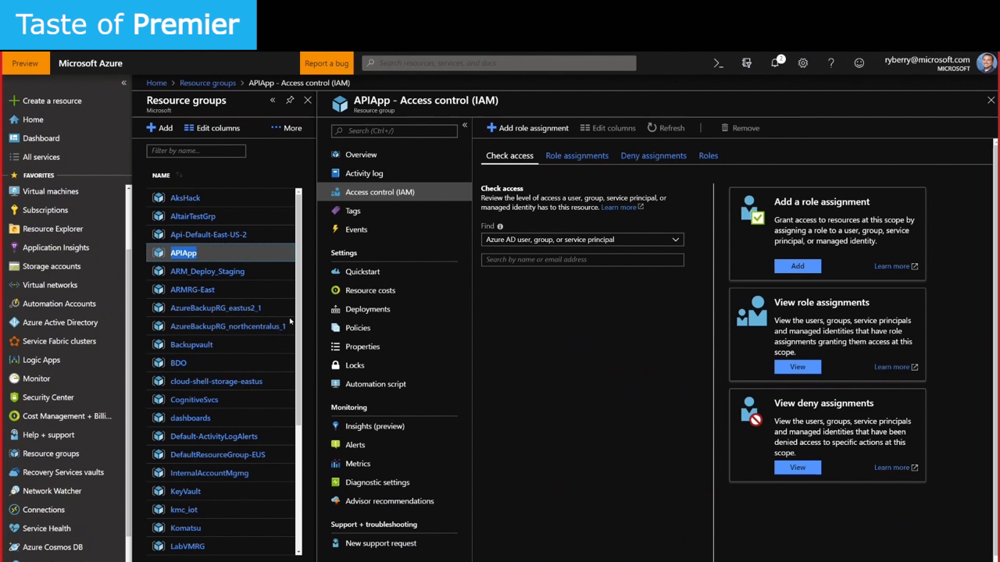
pyautogui.click(382, 334)
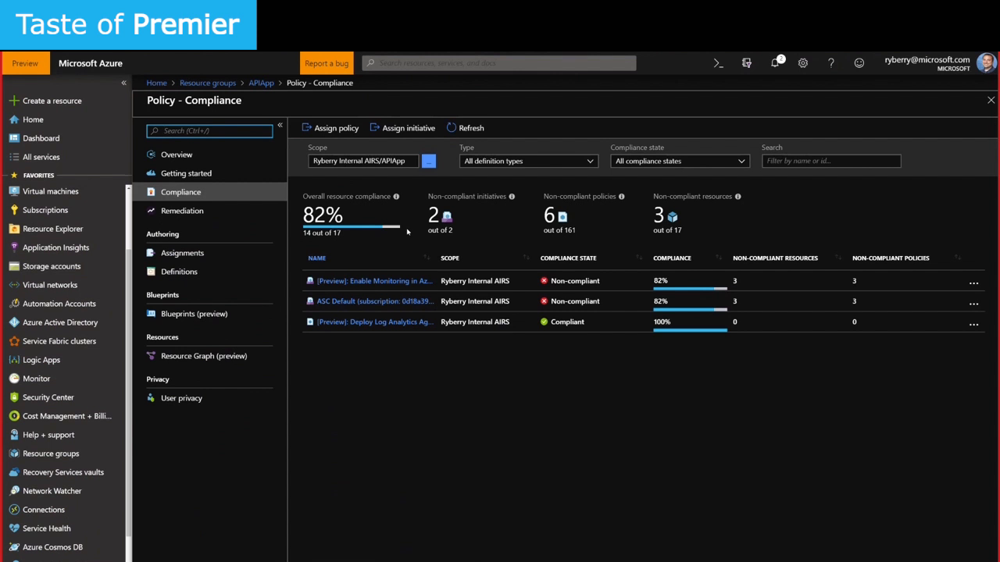
# Start a new policy assignment scoped to the APIApp resource group
pyautogui.click(335, 130)
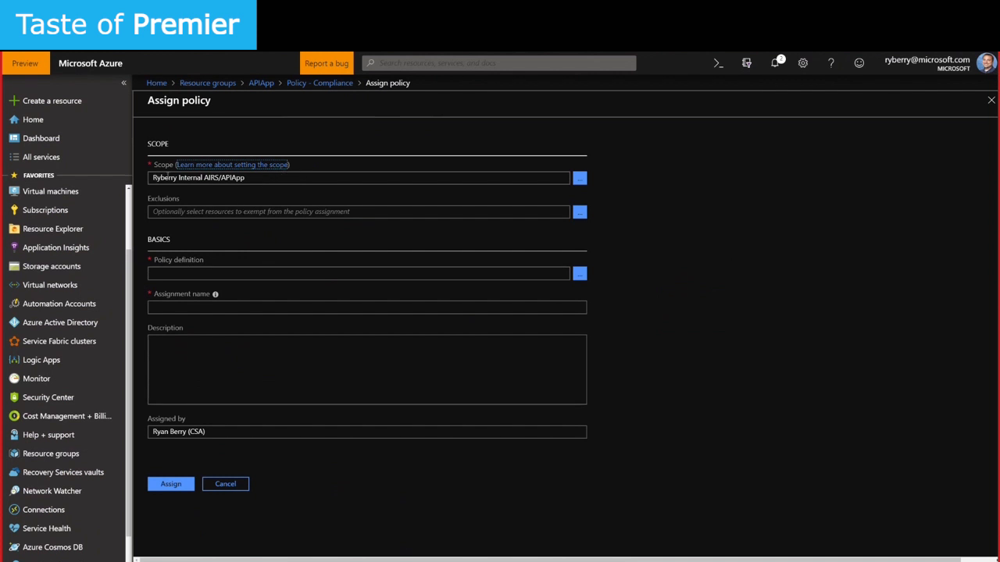
pyautogui.moveTo(151, 178); pyautogui.dragTo(258, 178)
# Browse the 145 available policy definitions for the APIApp assignment
pyautogui.click(222, 177)
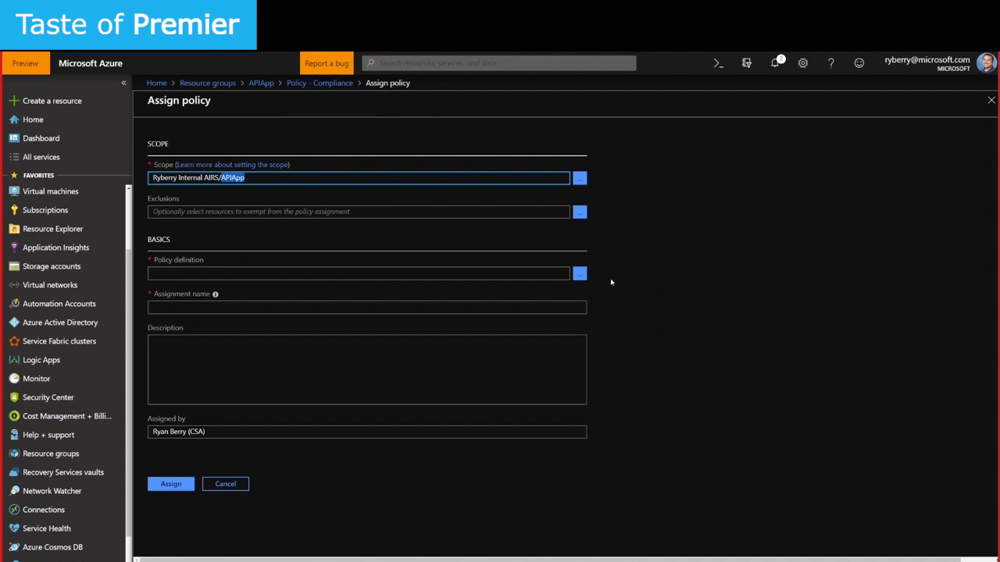
pyautogui.click(581, 276)
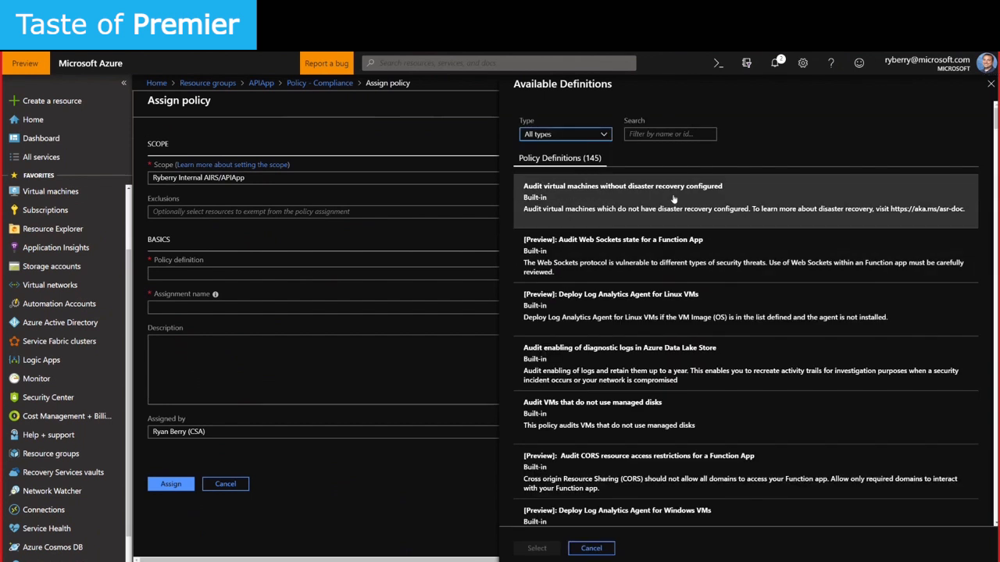
# Choose the '[Preview]: Audit Web Applications … latest supported PHP Framework' policy definition
pyautogui.scroll(-1, 690, 320)
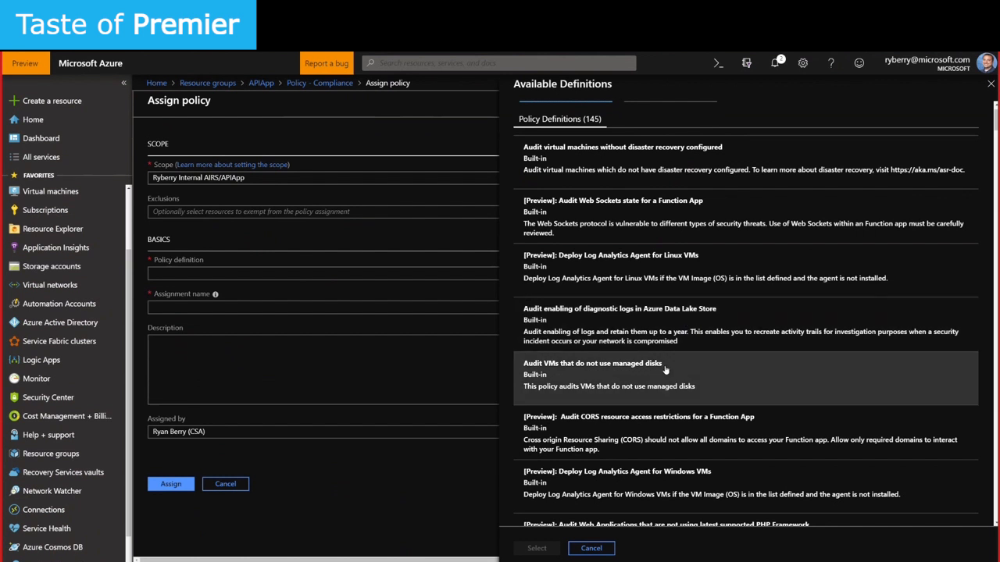
pyautogui.scroll(-2, 665, 371)
pyautogui.scroll(-2, 666, 372)
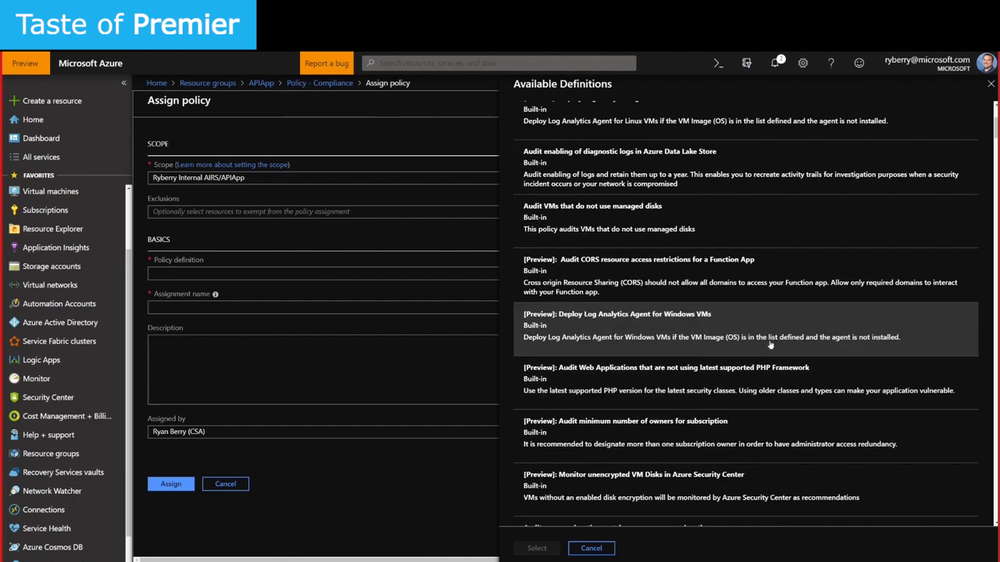
pyautogui.scroll(-1, 594, 375)
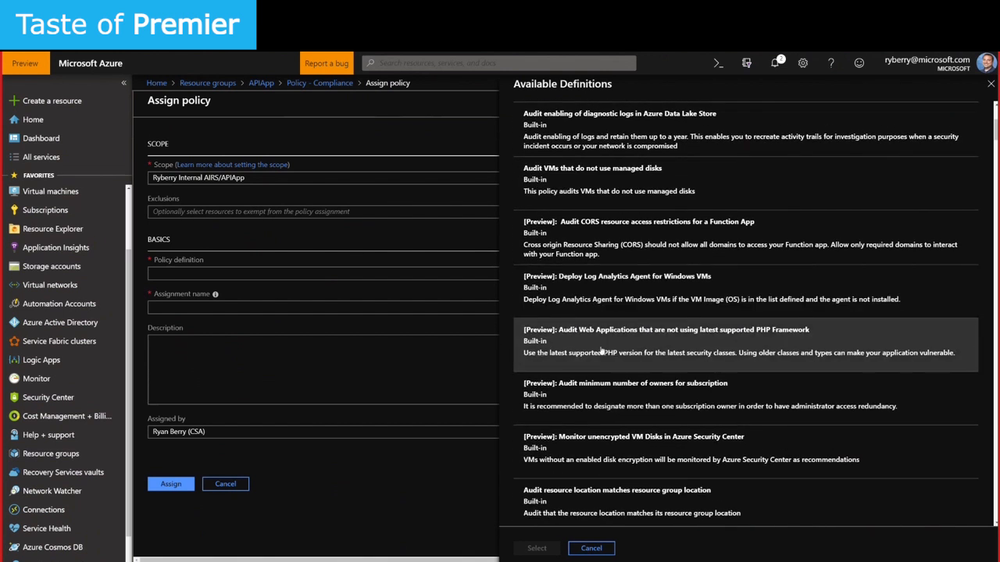
pyautogui.click(736, 342)
pyautogui.click(537, 548)
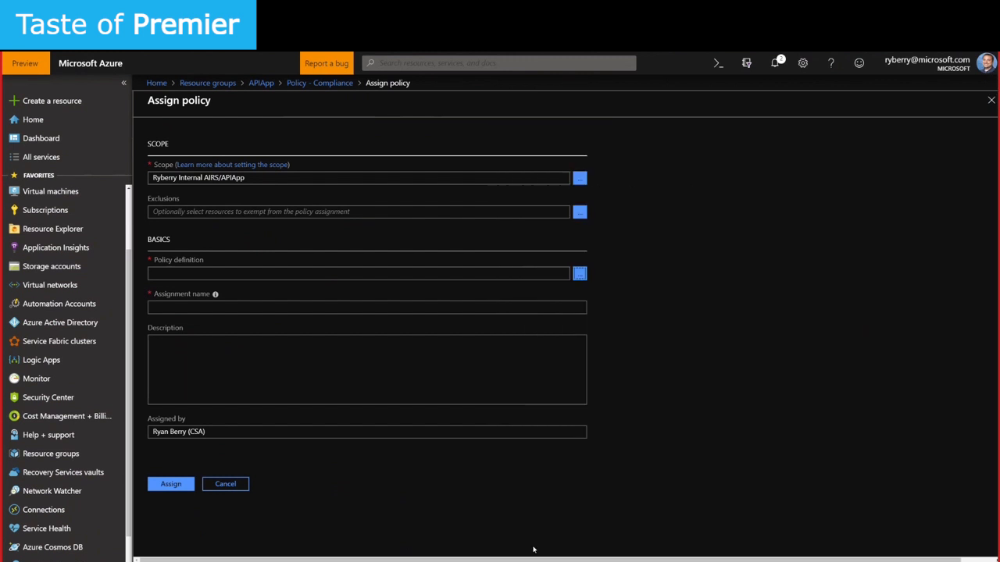
# Leave the Assign policy form and return to the APIApp resource group
pyautogui.scroll(-2, 217, 264)
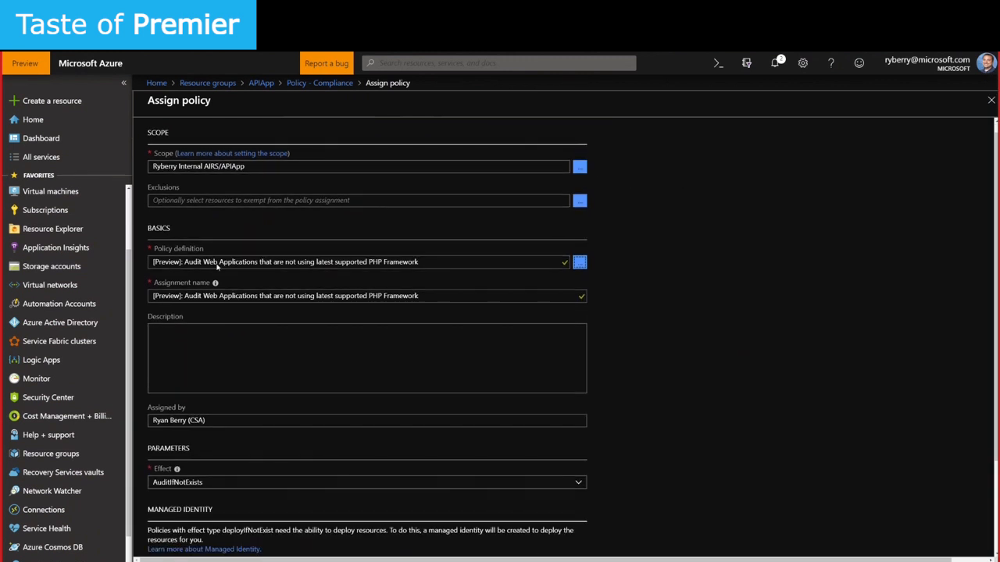
pyautogui.scroll(-1, 274, 379)
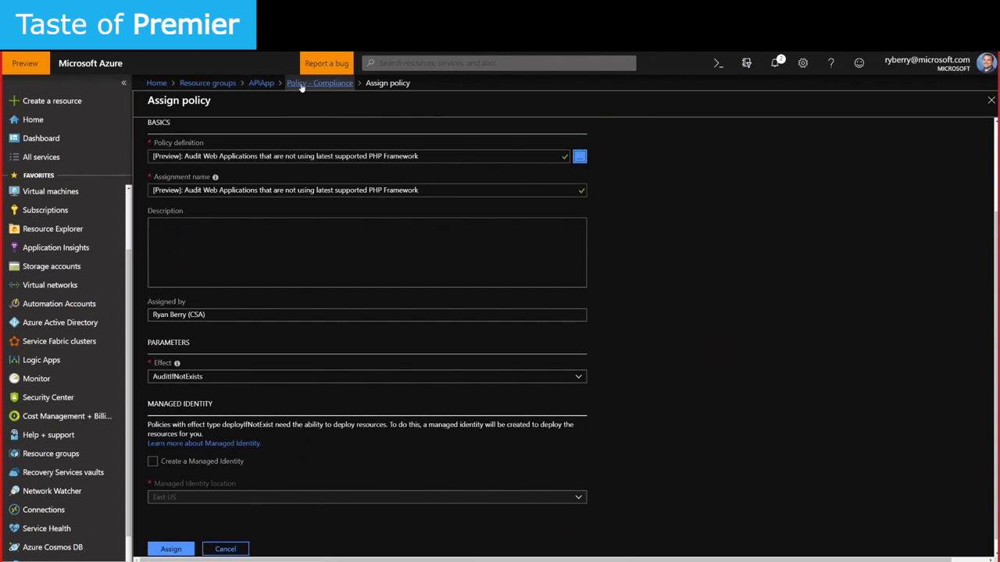
pyautogui.click(261, 83)
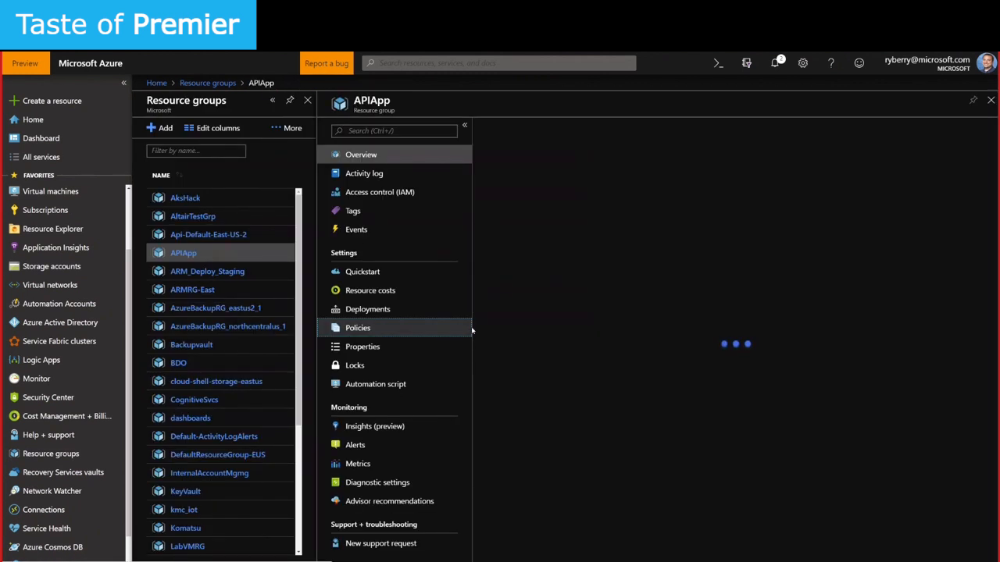
# Open APIApp's policy compliance and drill into the Enable Monitoring in Azure Security Center initiative
pyautogui.click(358, 328)
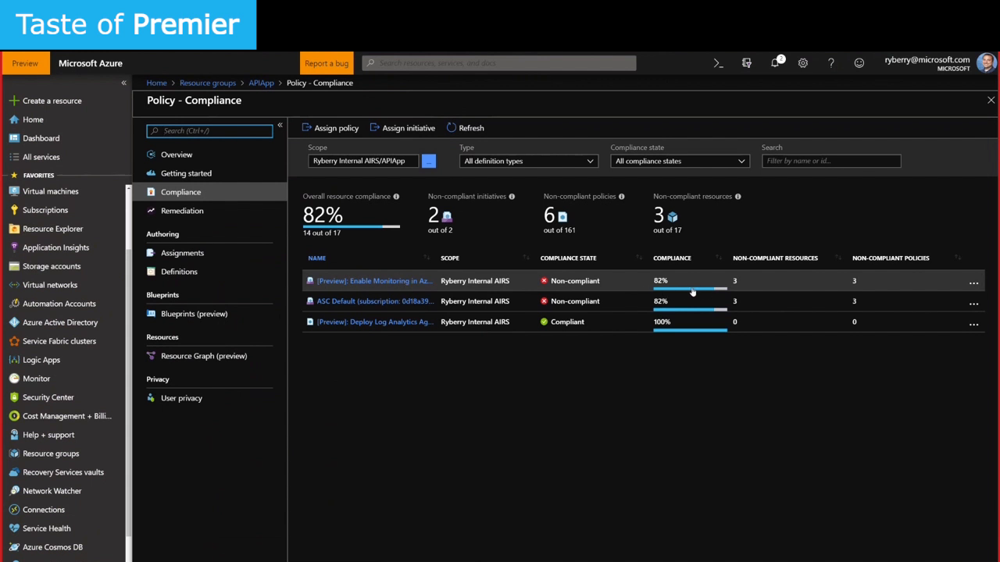
pyautogui.click(453, 289)
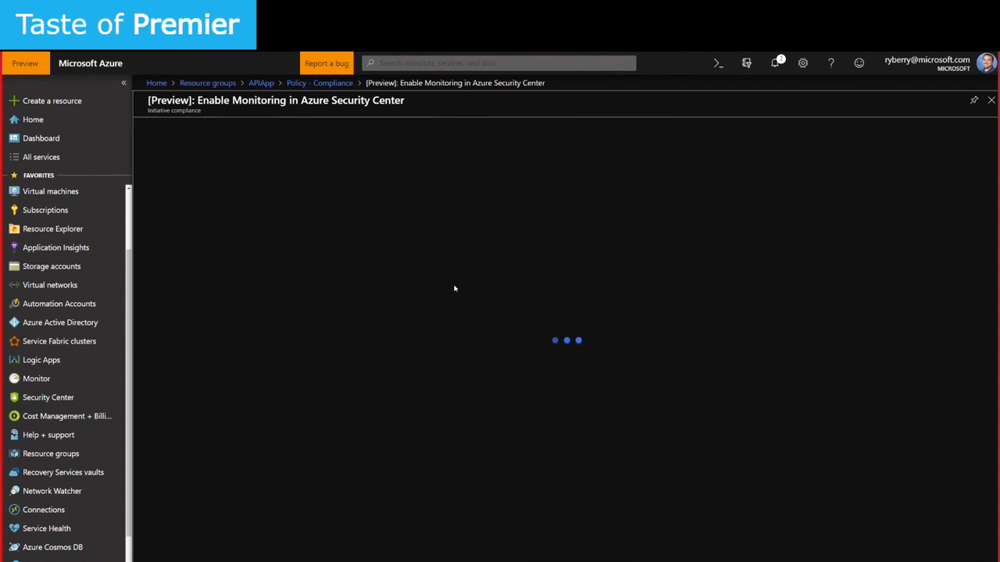
# Scroll the Enable Monitoring initiative's details: 82% compliant, 3 of 80 policies non-compliant
pyautogui.scroll(-1, 426, 426)
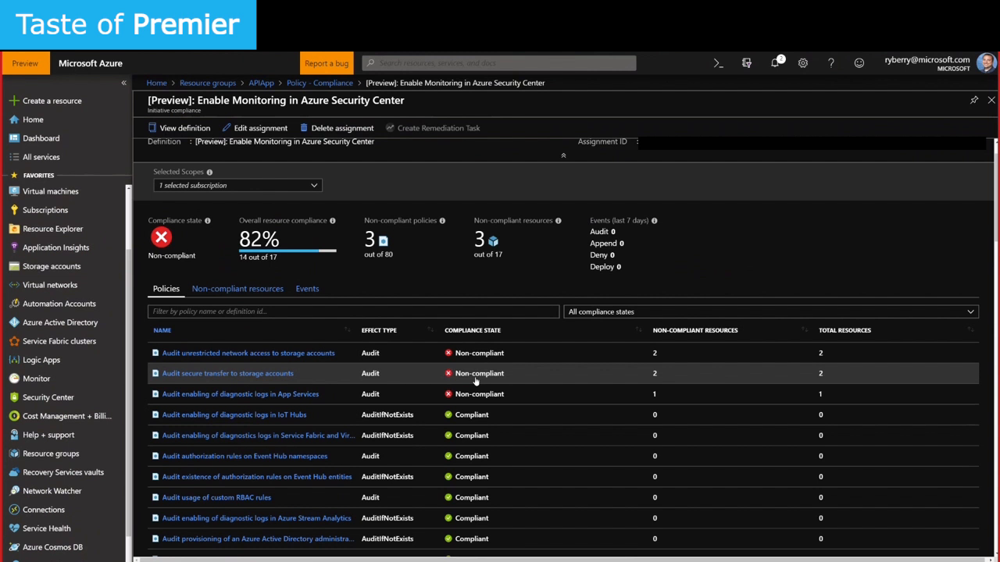
# Return to APIApp's Policy - Compliance overview, then go to Azure Blueprints' Getting started page
pyautogui.click(262, 83)
pyautogui.click(364, 328)
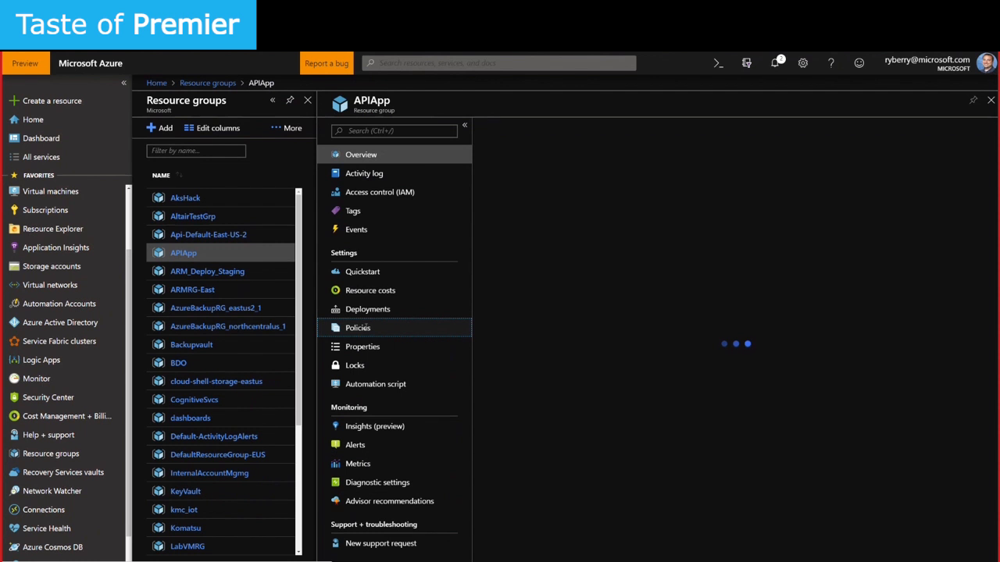
pyautogui.click(370, 330)
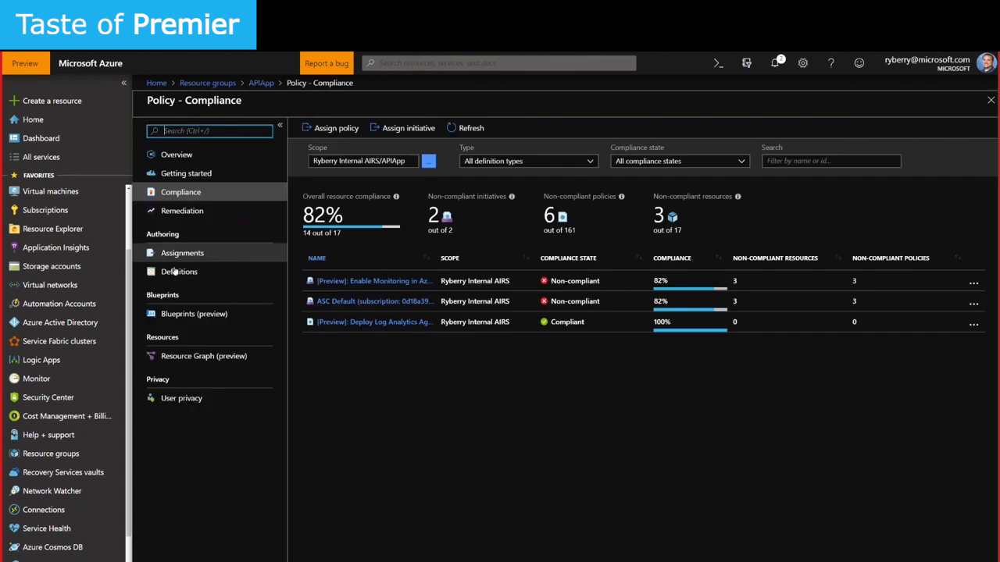
pyautogui.click(219, 315)
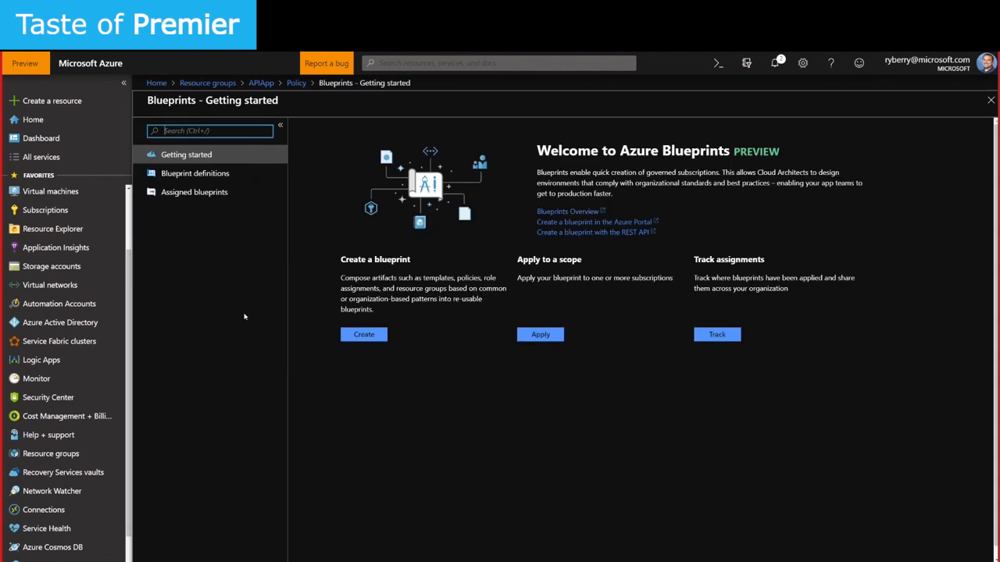
# Scope blueprint definitions to the internal subscription and open the published TestBP1 blueprint
pyautogui.click(233, 175)
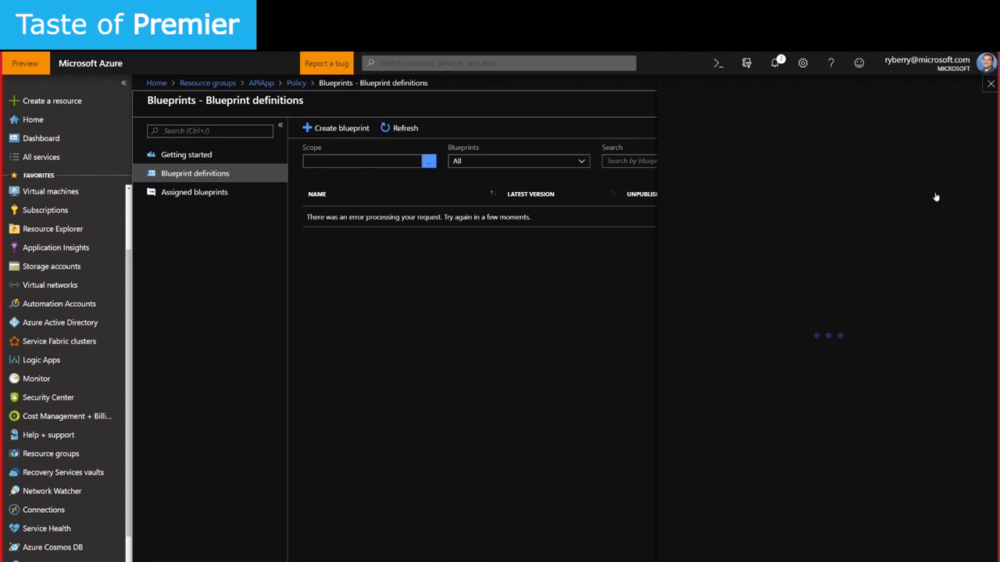
pyautogui.click(832, 145)
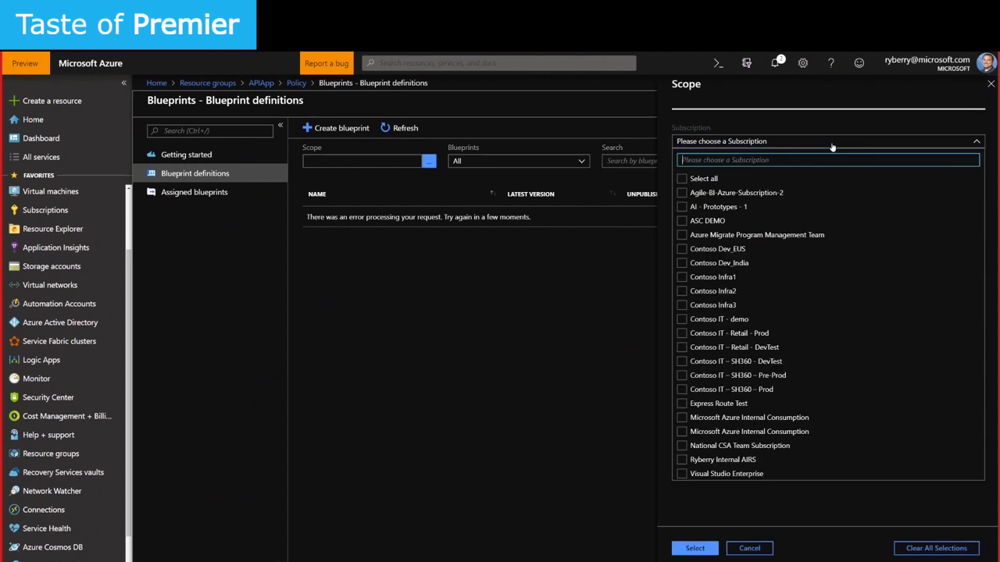
pyautogui.click(703, 460)
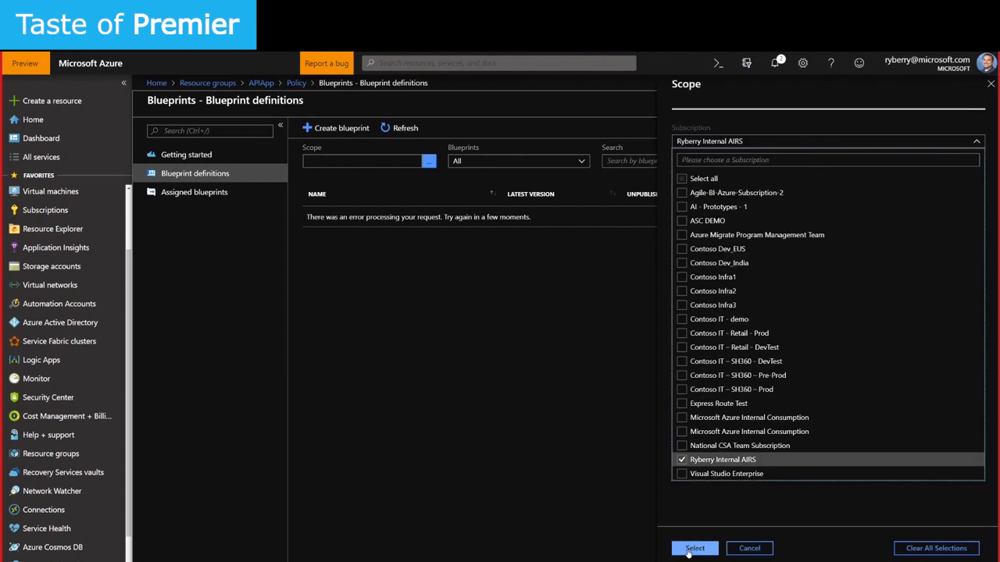
pyautogui.click(685, 552)
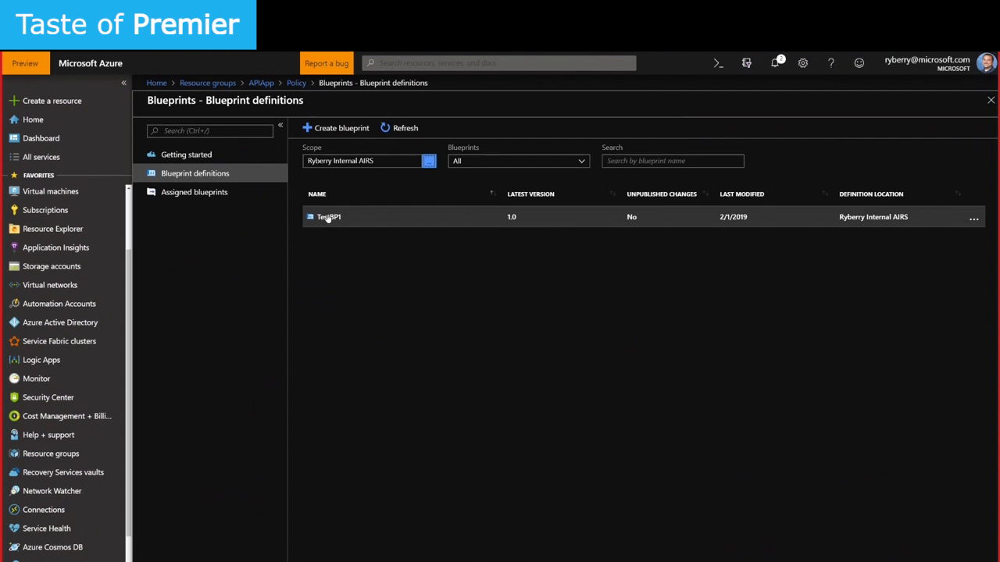
pyautogui.click(328, 217)
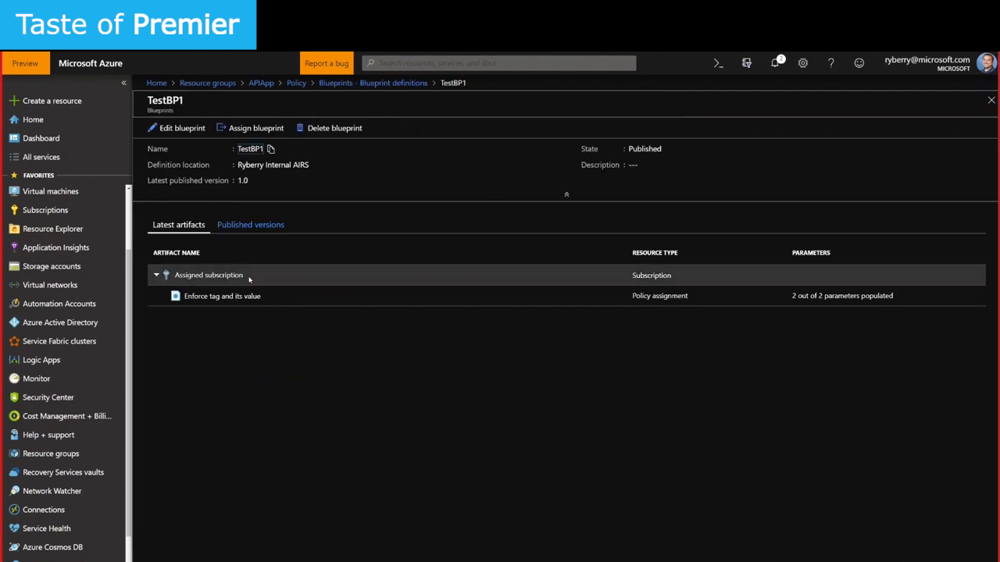
pyautogui.moveTo(184, 296); pyautogui.dragTo(271, 296)
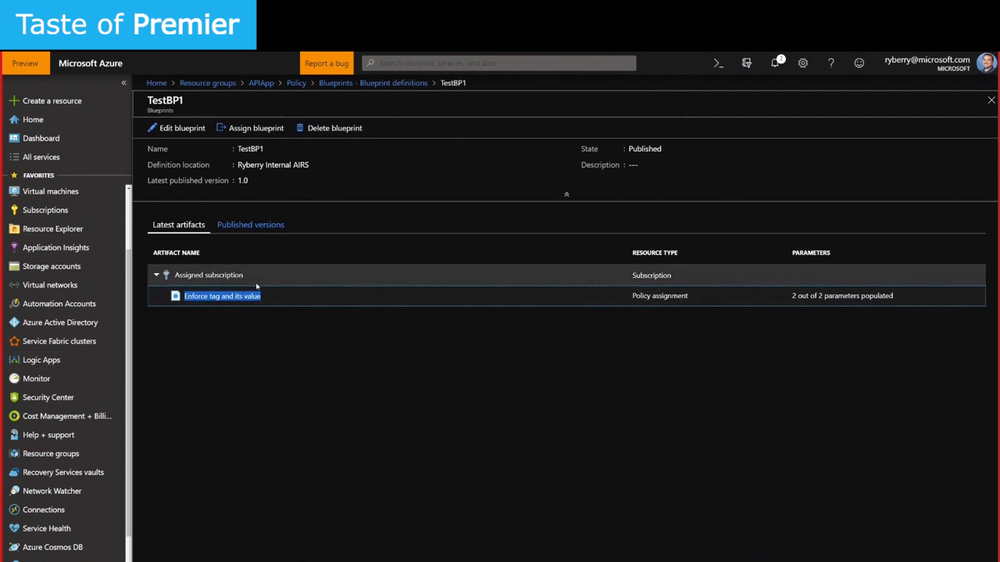
pyautogui.click(295, 84)
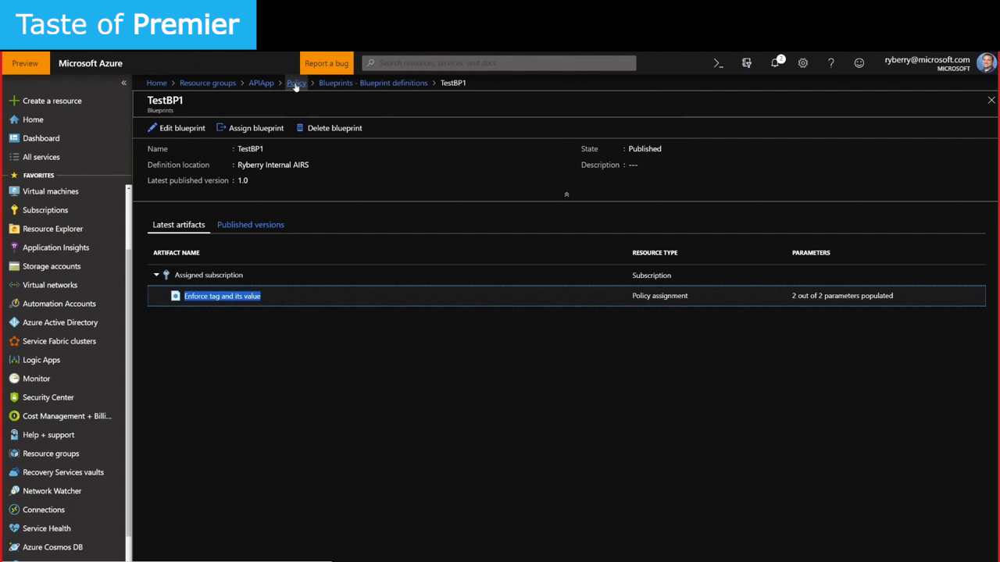
pyautogui.click(336, 87)
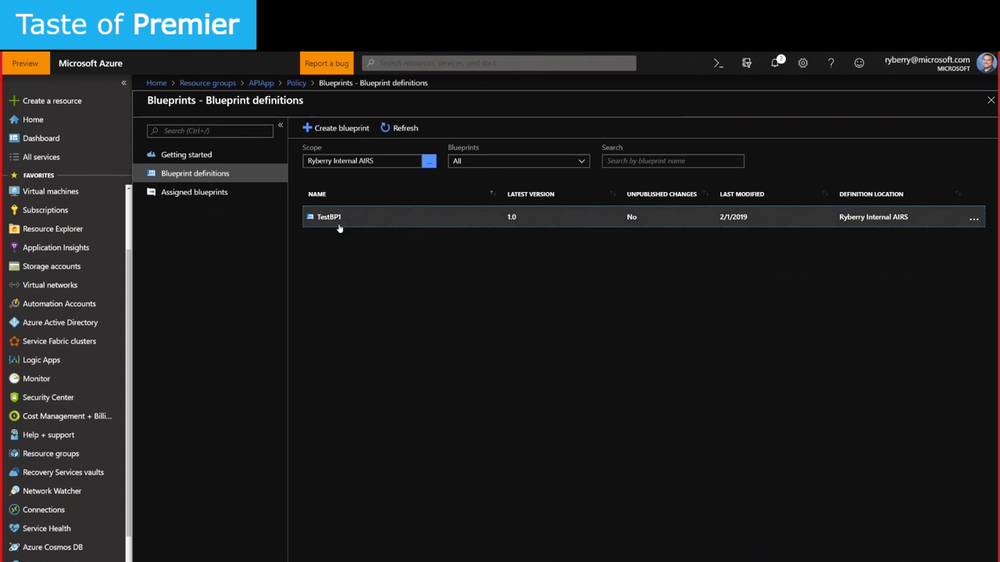
# Edit TestBP1, move to its artifacts, and dismiss the Add artifact pane without adding anything
pyautogui.click(974, 219)
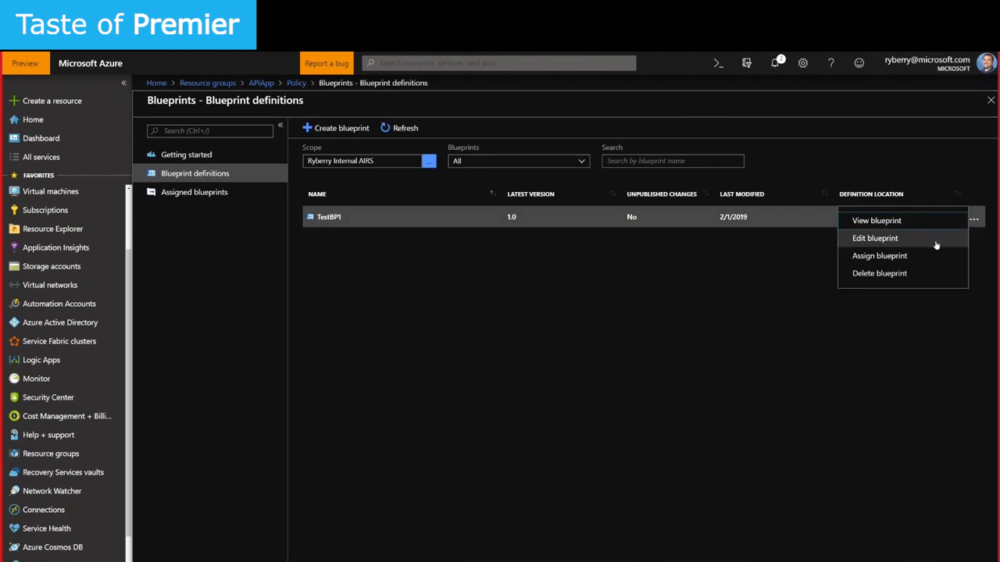
pyautogui.click(875, 240)
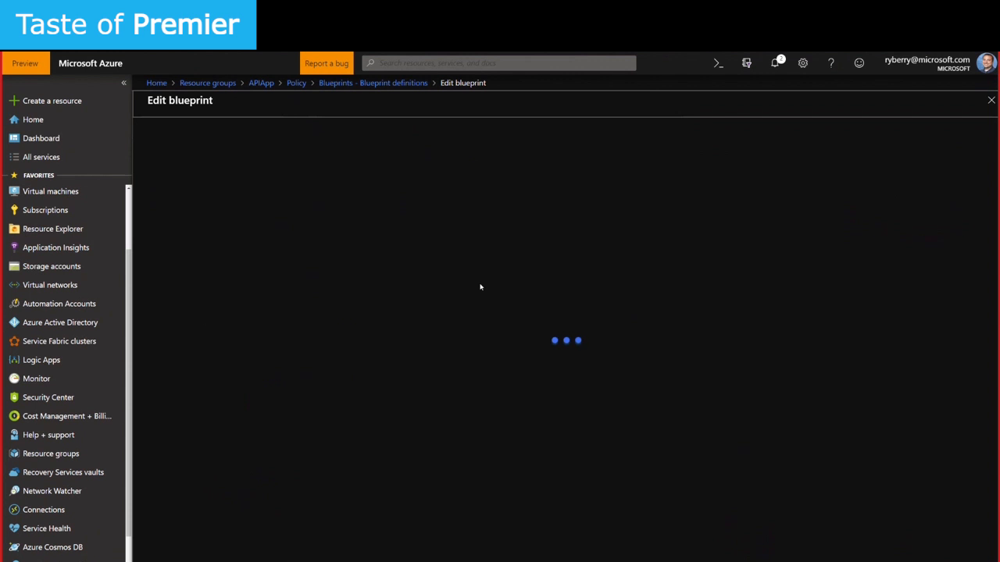
pyautogui.click(271, 251)
pyautogui.click(305, 545)
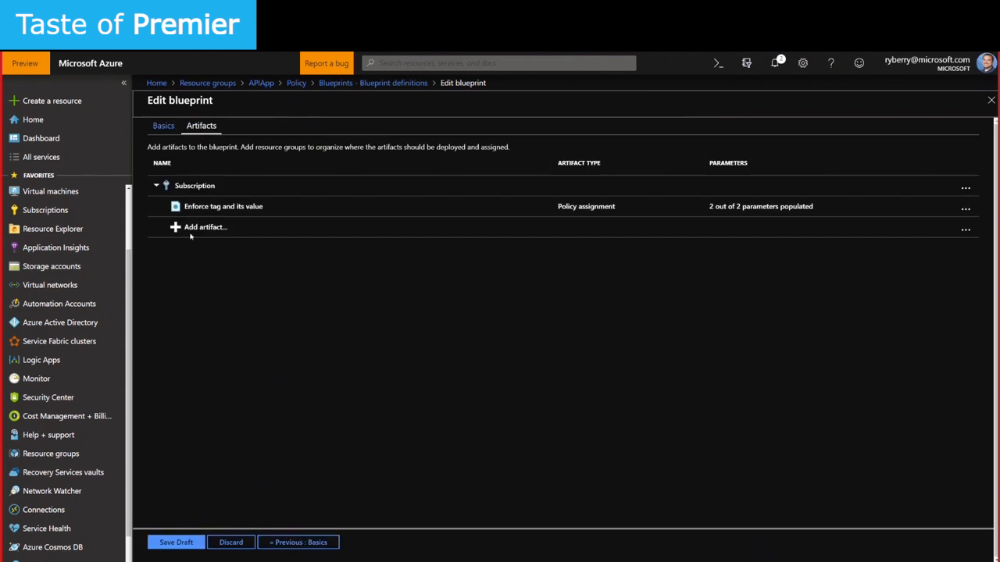
pyautogui.click(205, 228)
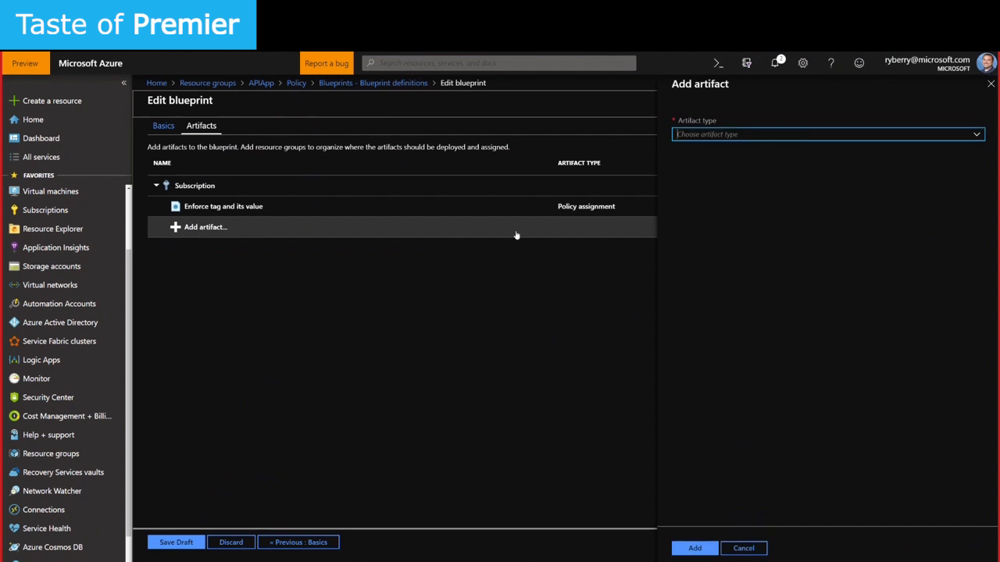
pyautogui.click(721, 134)
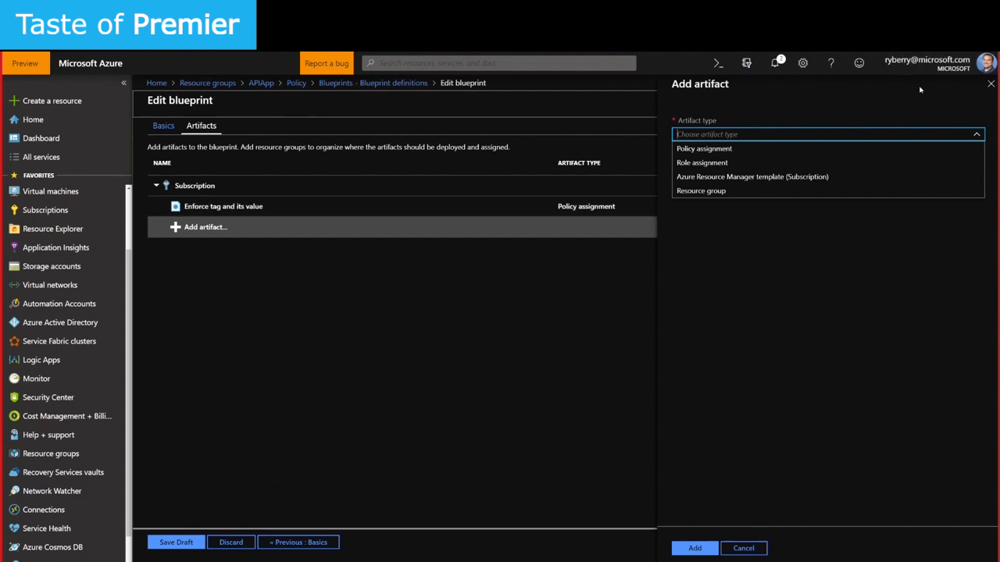
pyautogui.click(990, 83)
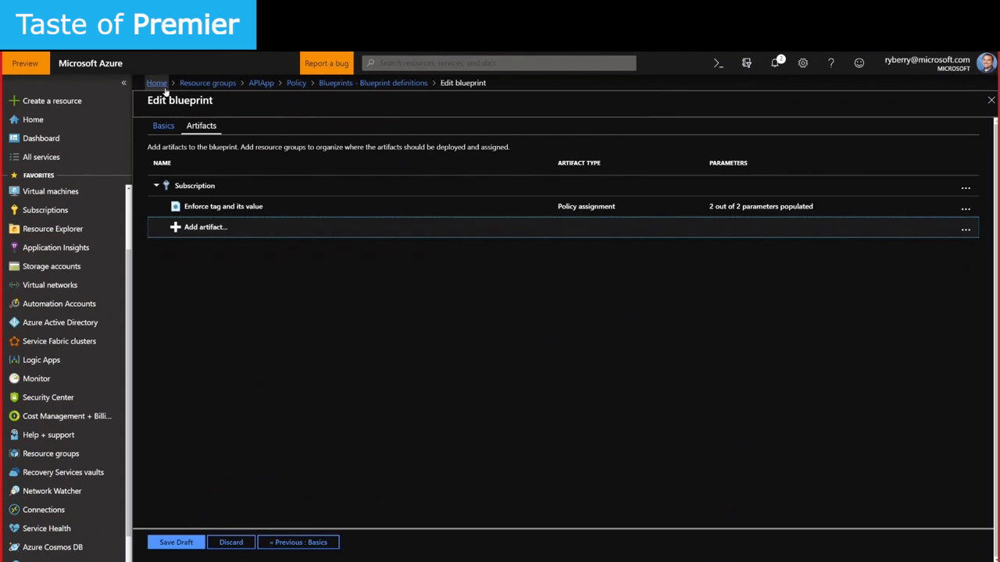
# Start a new resource group named TasteOfPremier, keeping the current subscription and Central US region
pyautogui.click(205, 84)
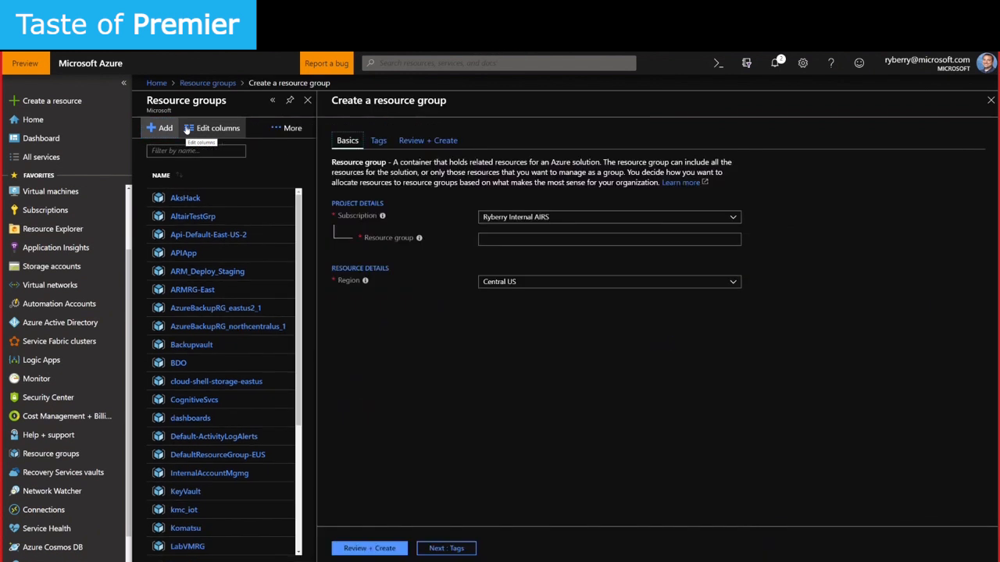
pyautogui.click(551, 238)
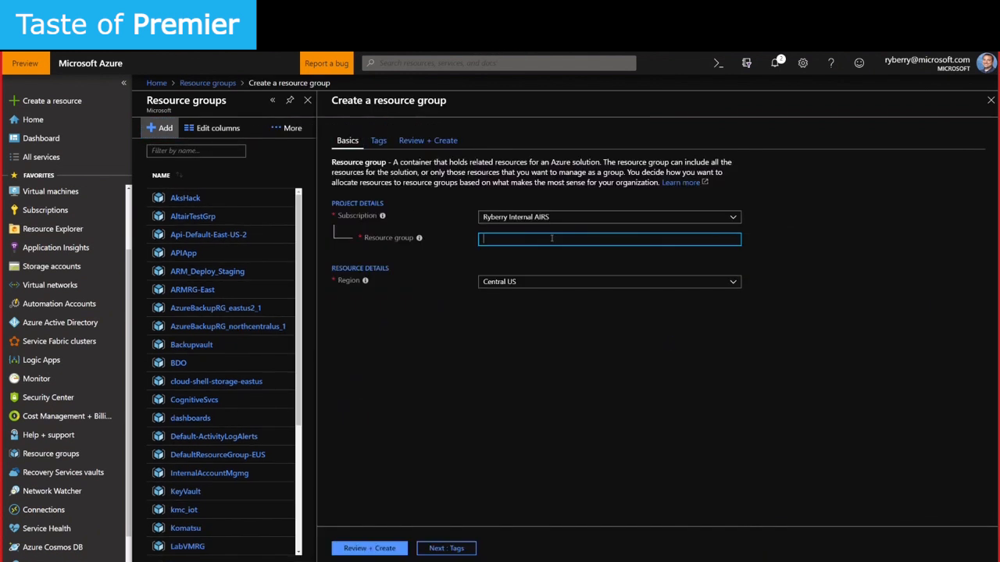
pyautogui.write('Test')
pyautogui.write('steOf')
pyautogui.write('Premier')
pyautogui.click(605, 216)
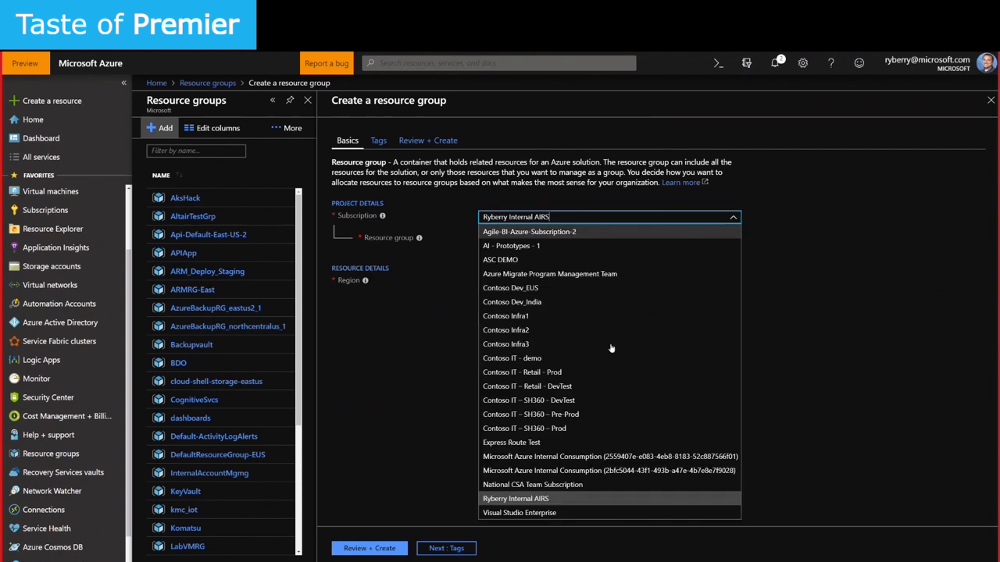
pyautogui.click(888, 276)
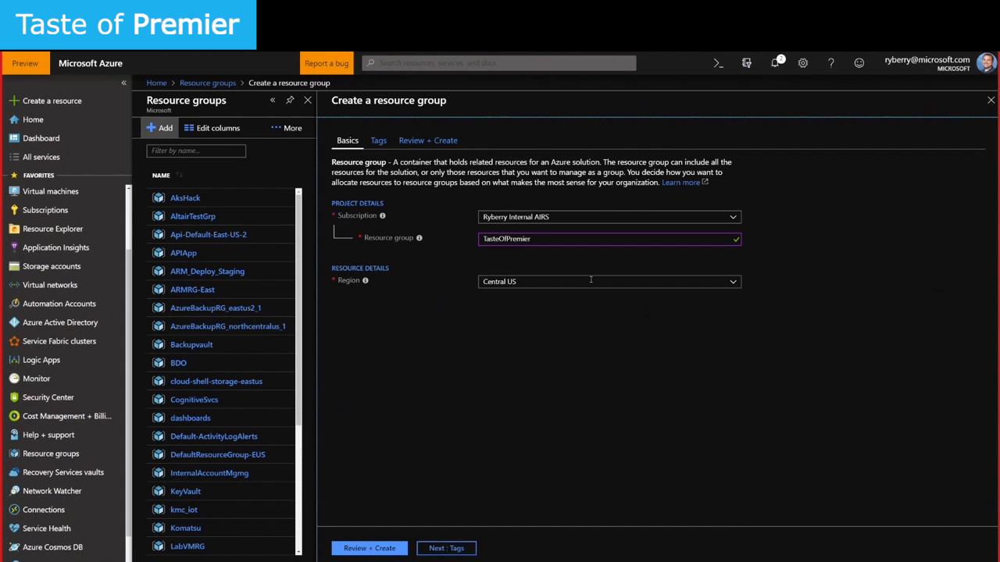
pyautogui.click(509, 238)
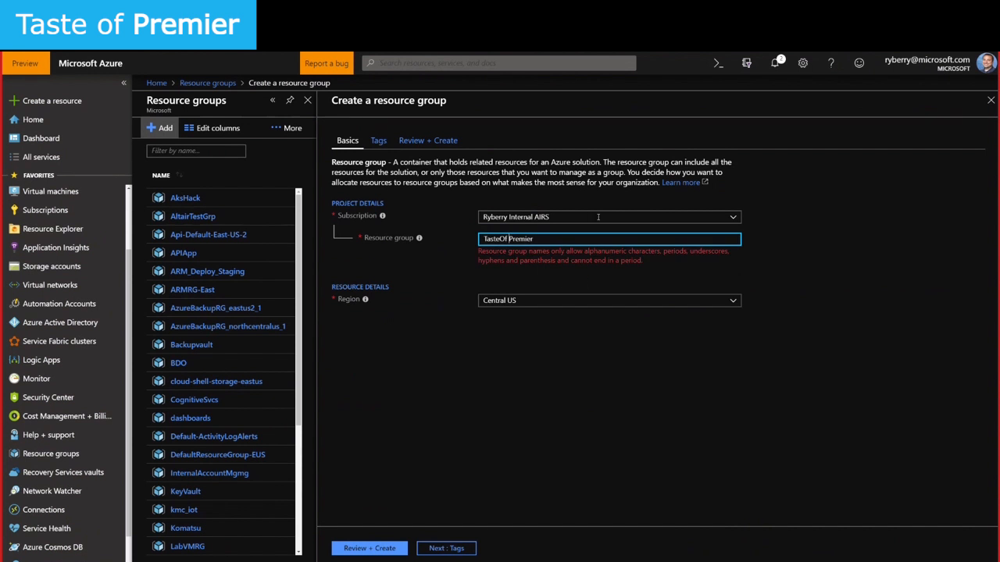
pyautogui.press('BackSpace')
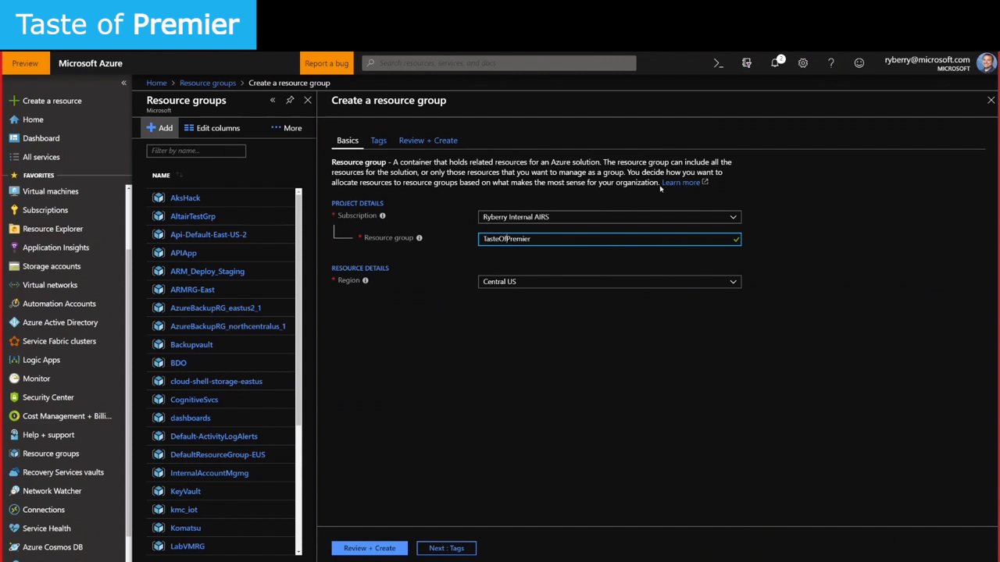
pyautogui.click(562, 281)
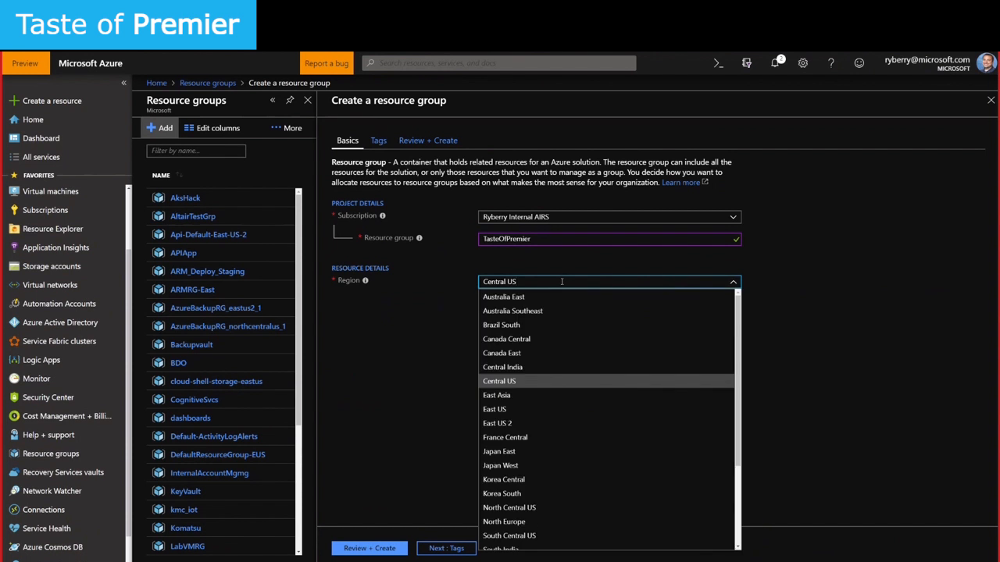
pyautogui.click(398, 336)
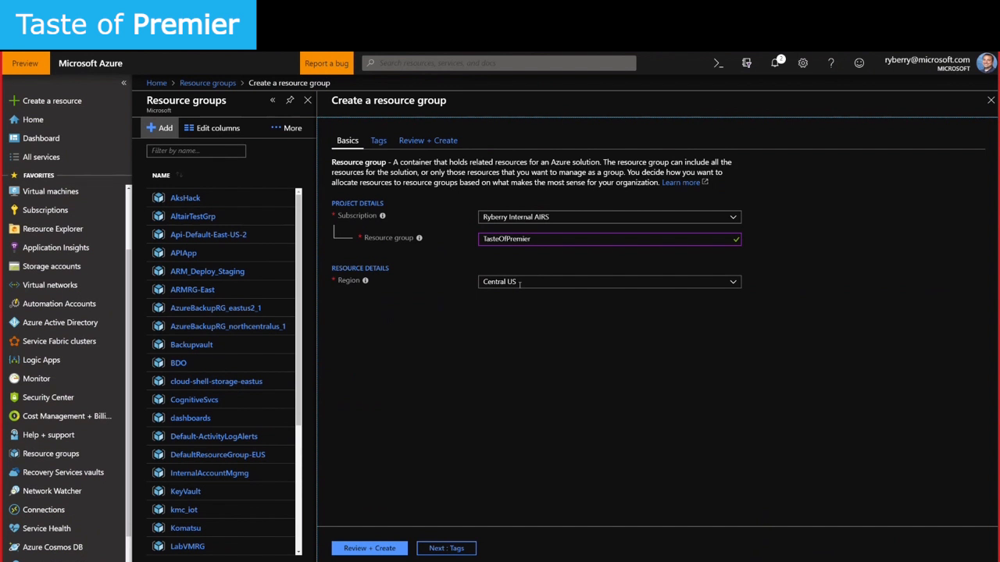
pyautogui.click(536, 283)
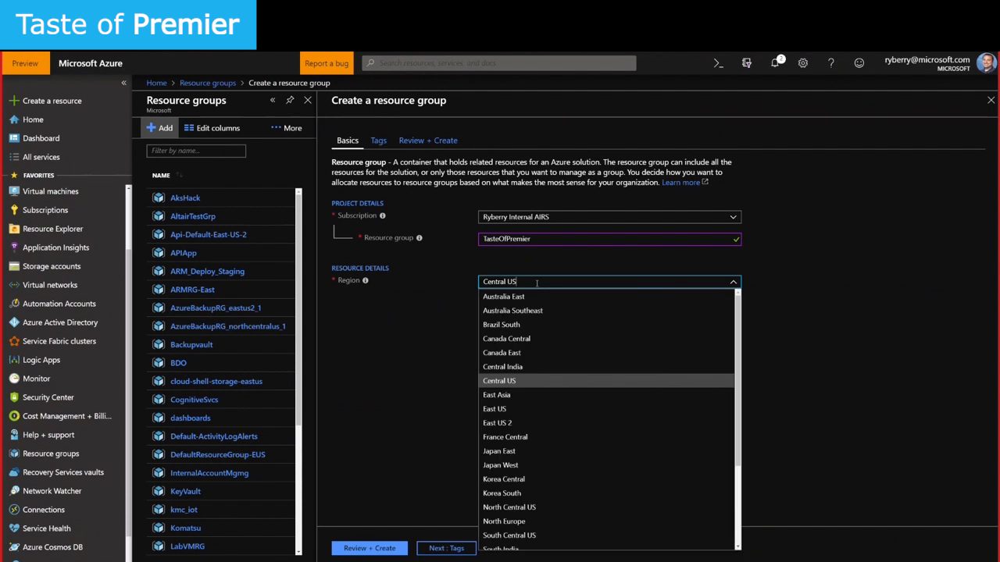
pyautogui.click(499, 381)
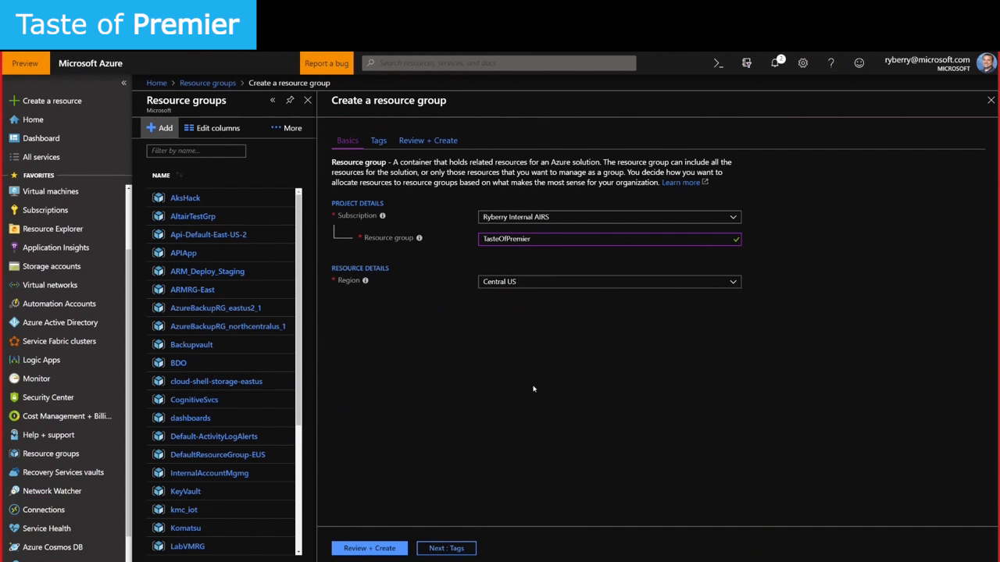
# On the Tags step, enter tag name Department with the value Engineering
pyautogui.click(452, 550)
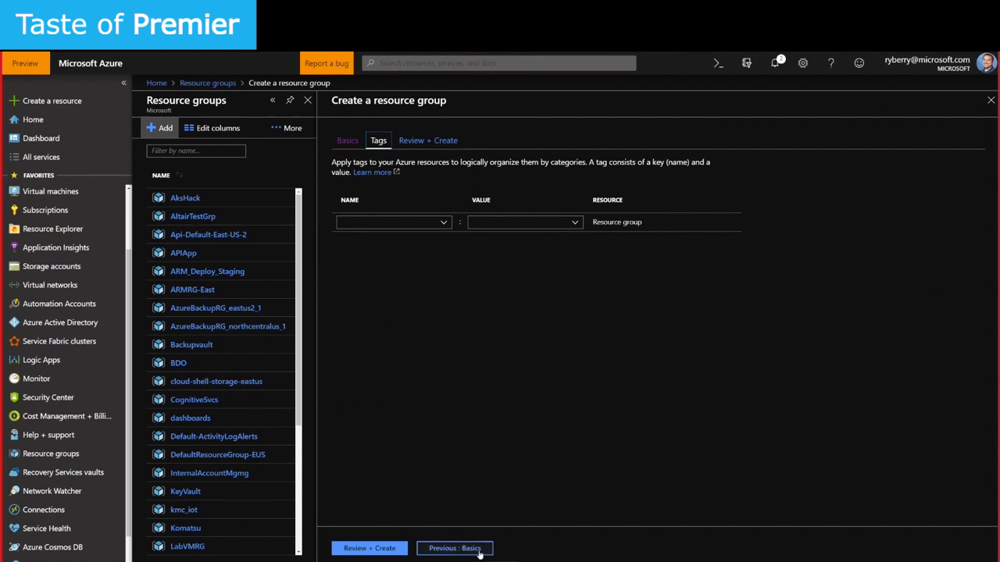
pyautogui.click(444, 223)
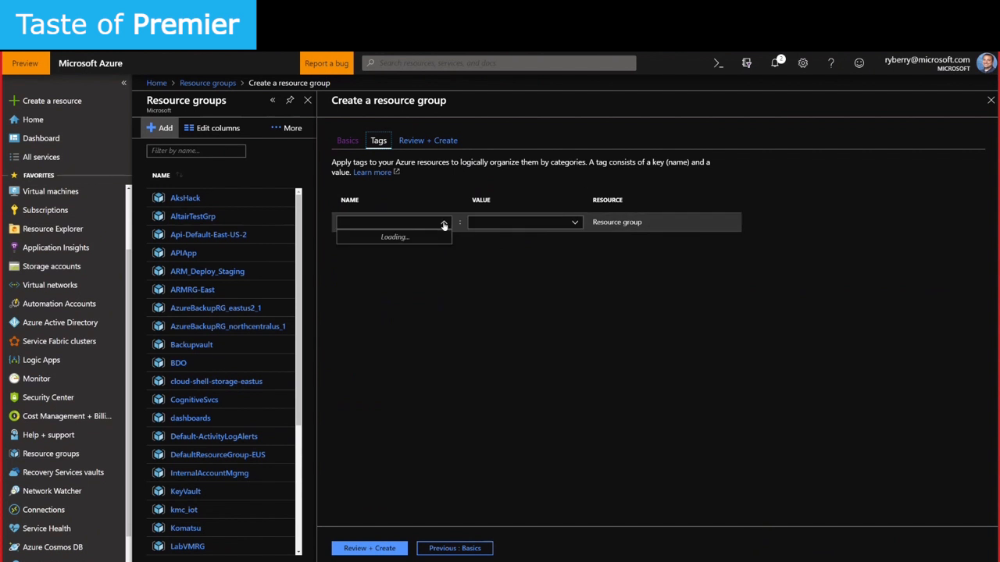
pyautogui.click(430, 223)
pyautogui.write('Depa')
pyautogui.press('Tab')
pyautogui.click(401, 224)
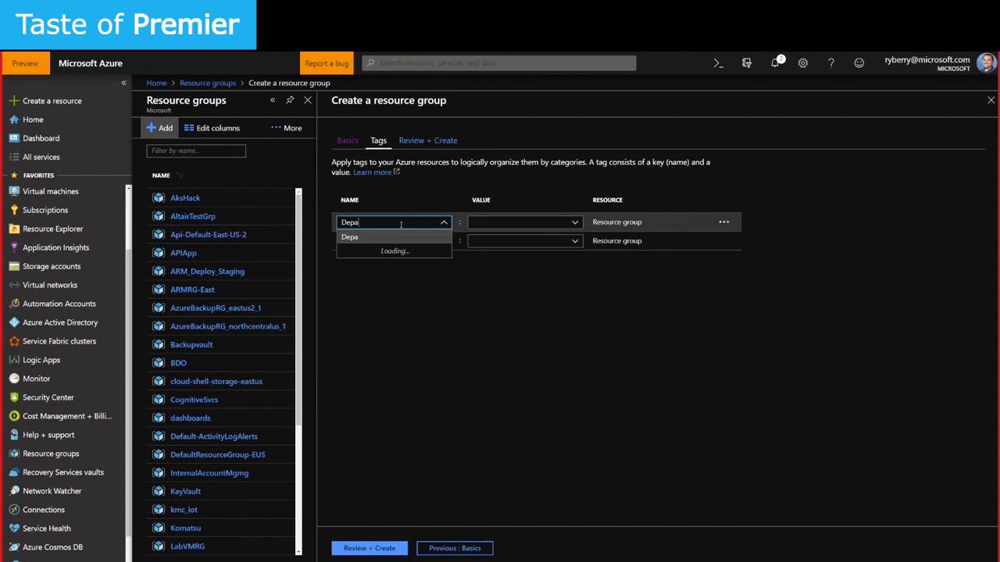
pyautogui.write('rt')
pyautogui.click(490, 224)
pyautogui.write('En')
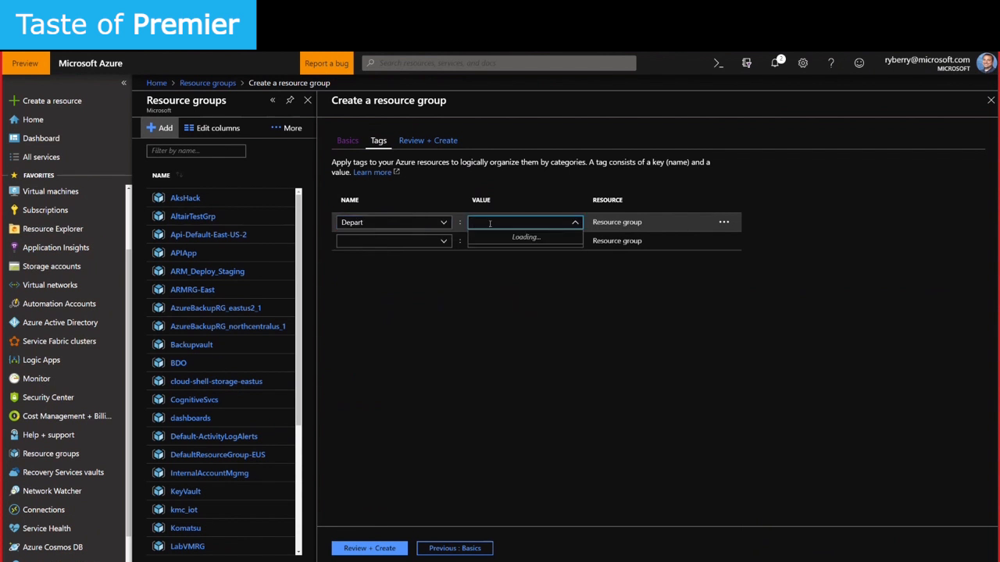
pyautogui.write('gineering')
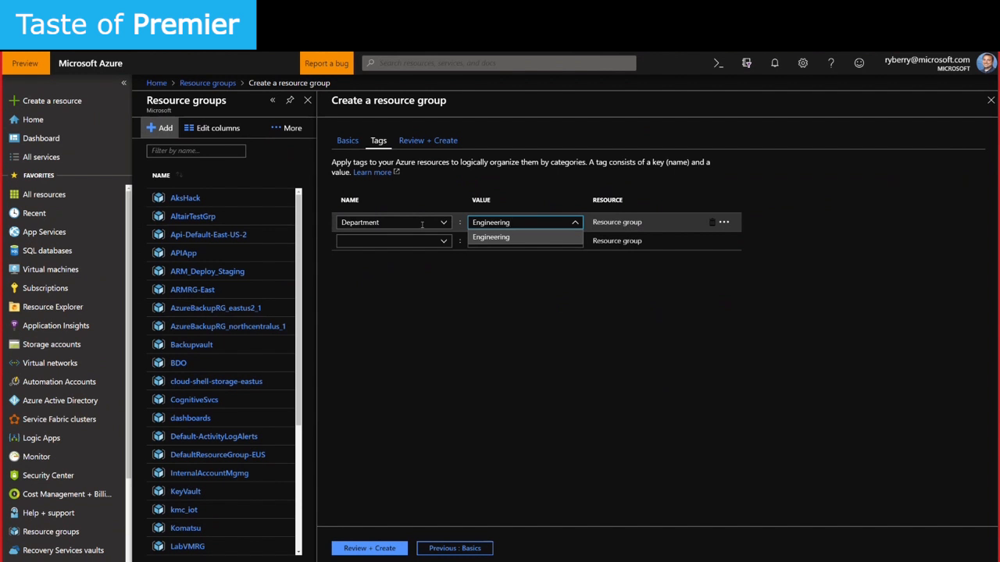
# Review and create the TasteofPremier resource group, then open it from the notification
pyautogui.click(464, 550)
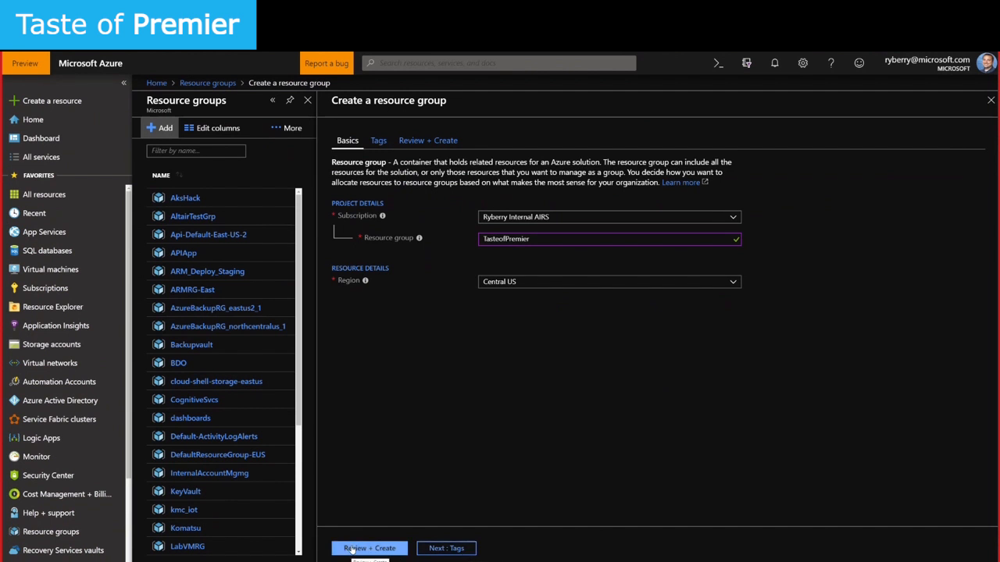
pyautogui.click(353, 549)
pyautogui.click(365, 548)
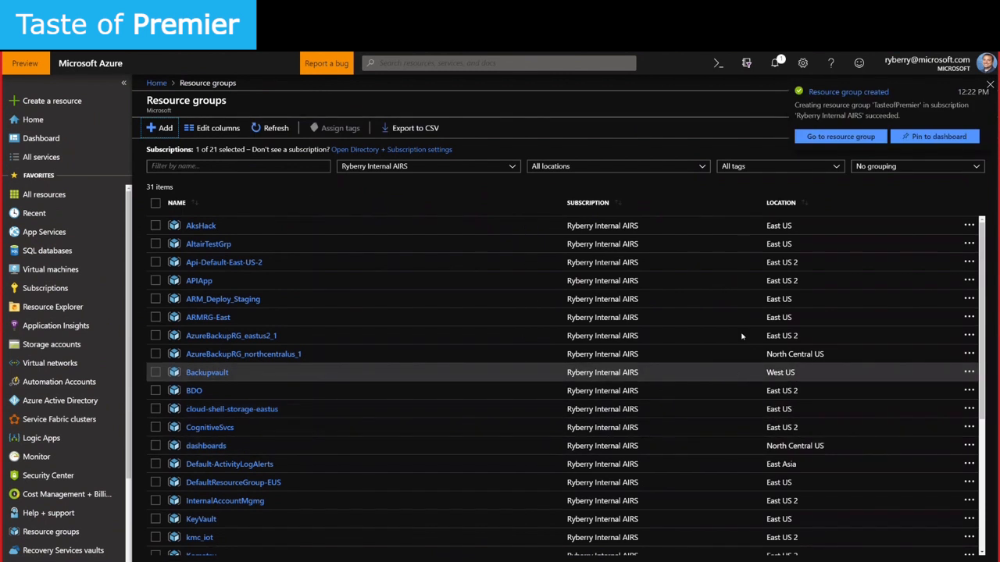
pyautogui.click(862, 138)
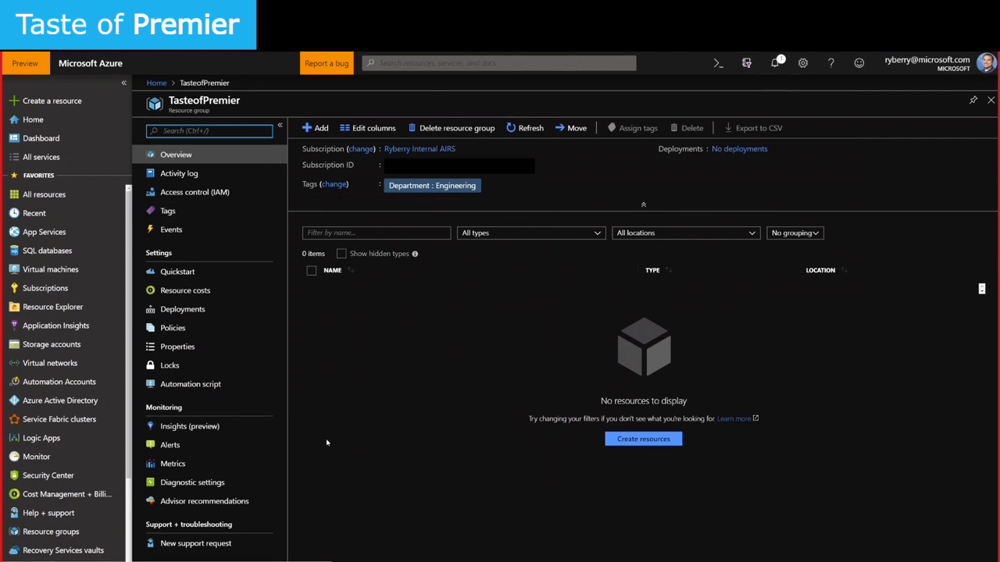
# Reopen TasteofPremier from the resource group list, dismiss notifications, and start adding a resource
pyautogui.click(49, 534)
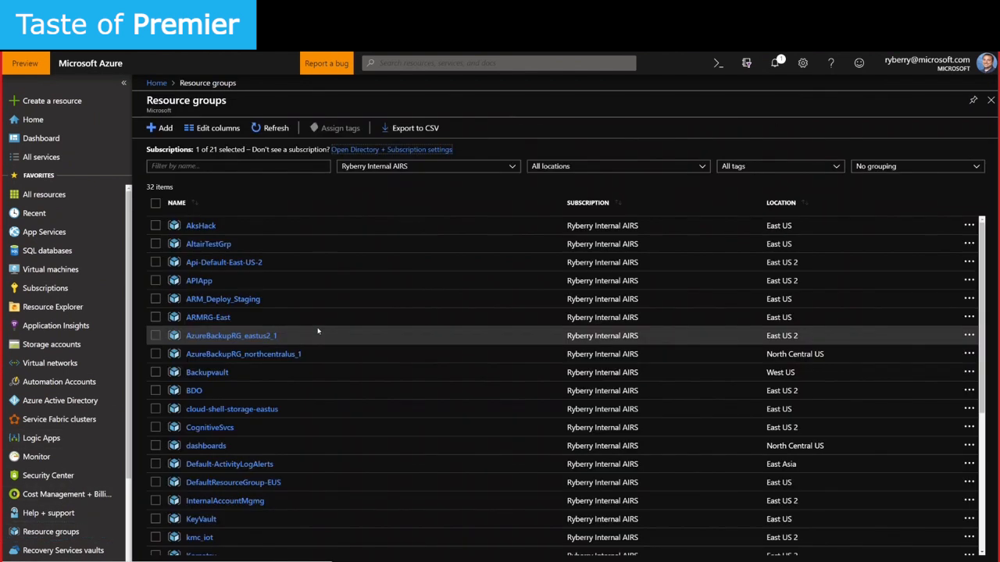
pyautogui.scroll(-3, 238, 484)
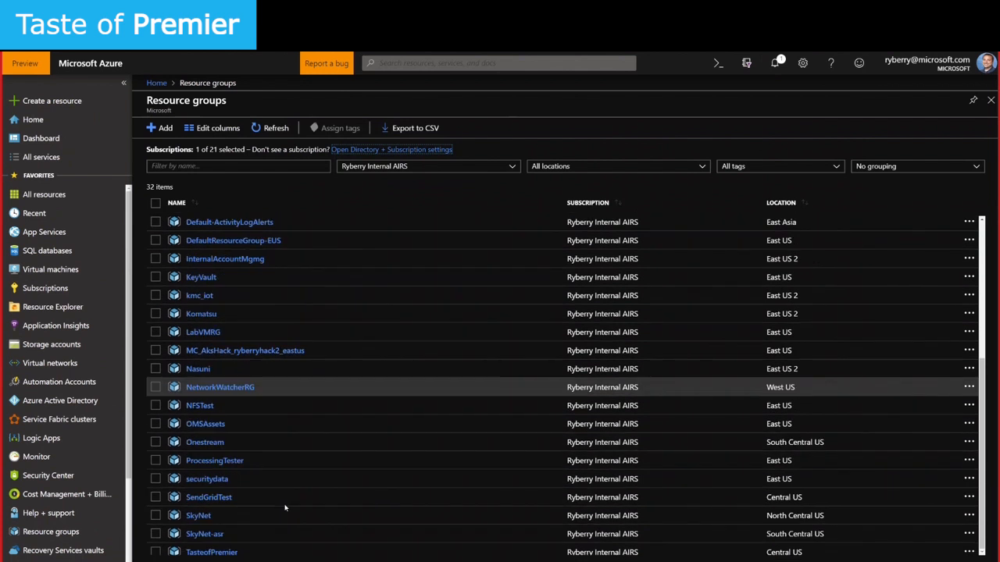
pyautogui.click(210, 553)
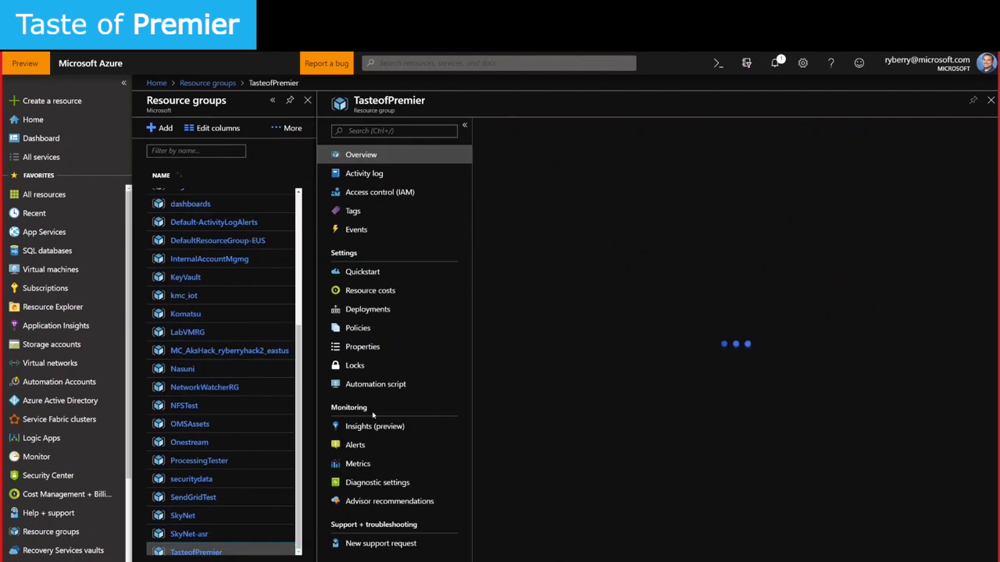
pyautogui.click(775, 65)
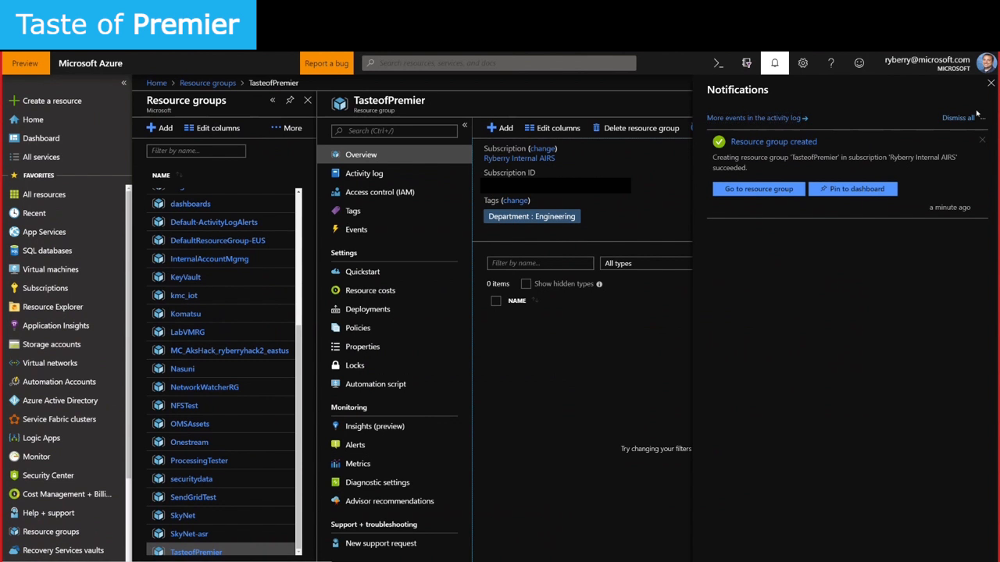
pyautogui.click(775, 66)
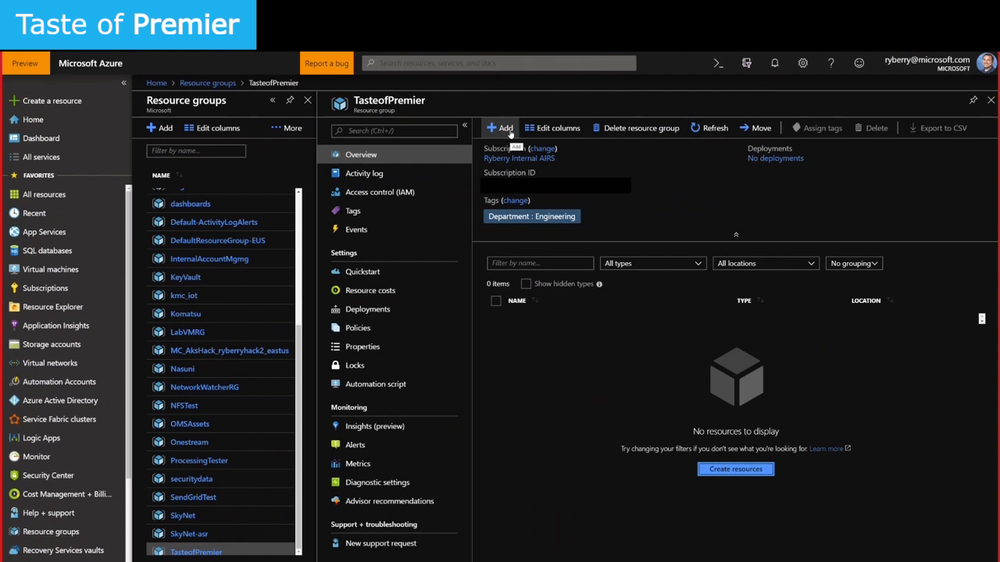
pyautogui.click(511, 132)
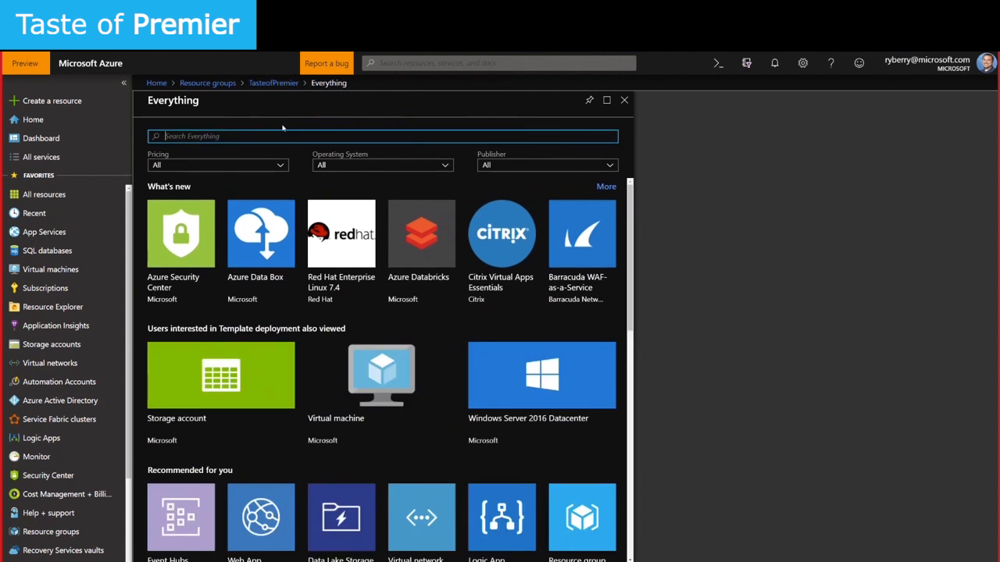
# Search the marketplace for network and start creating a Virtual network
pyautogui.write('network')
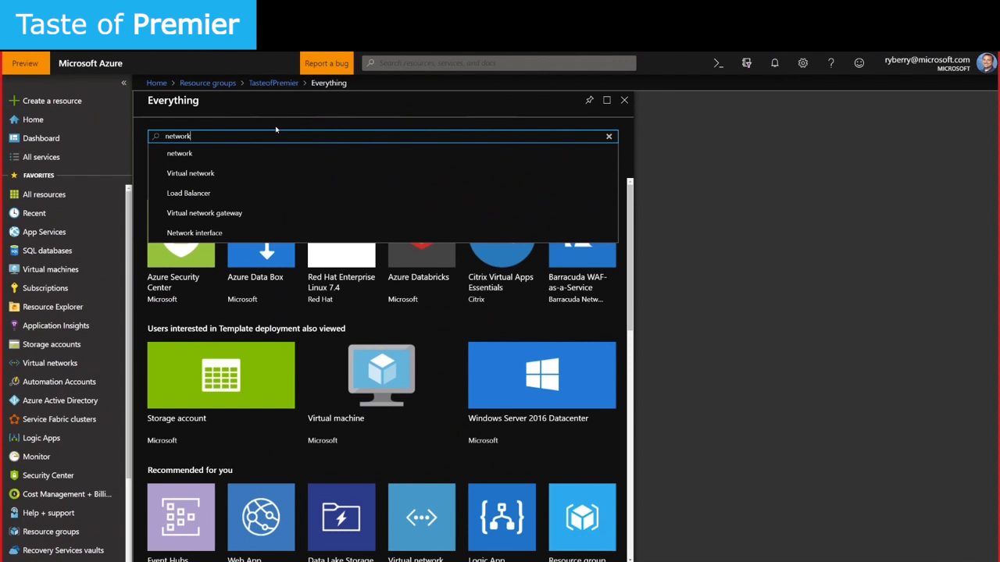
pyautogui.click(202, 154)
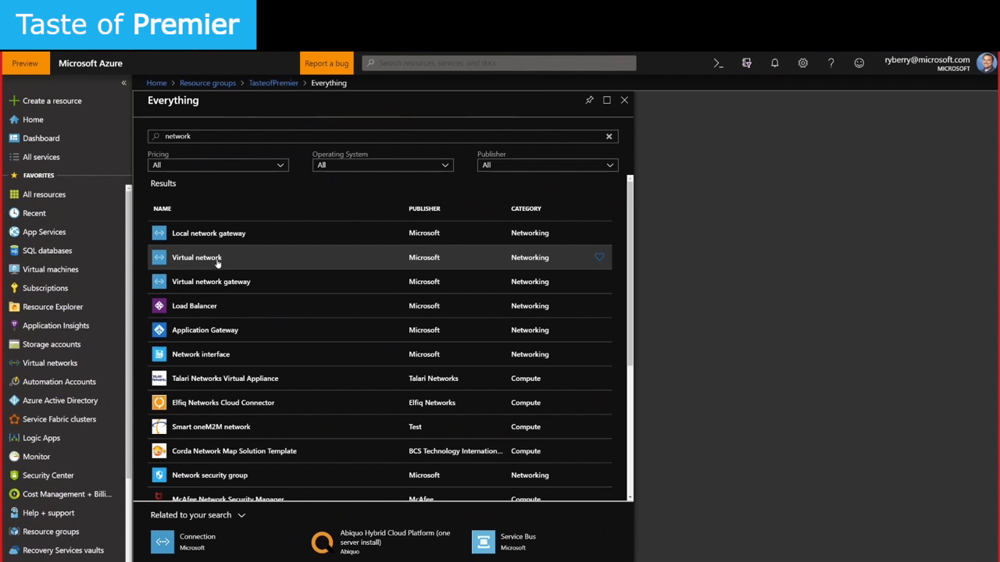
pyautogui.click(217, 264)
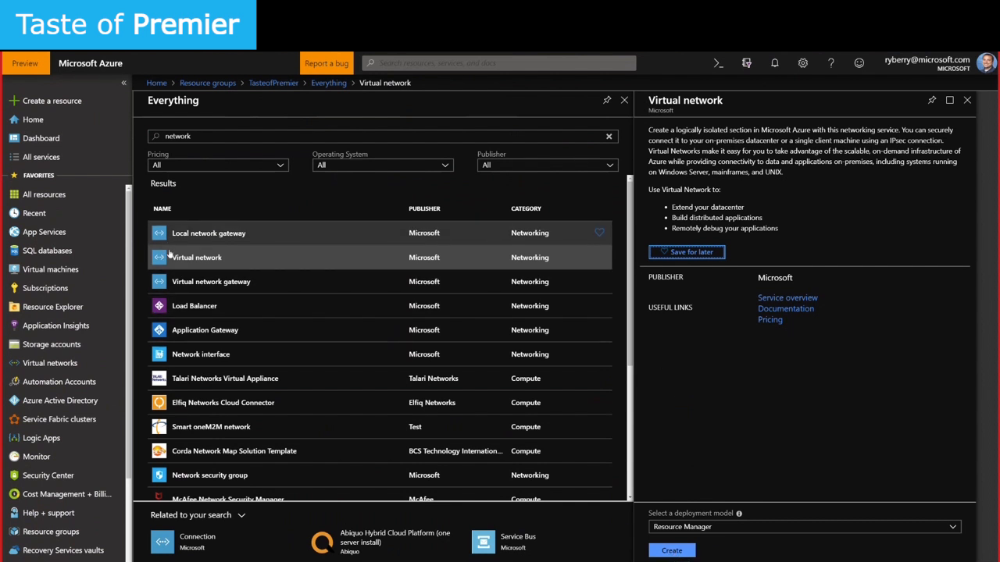
pyautogui.click(673, 550)
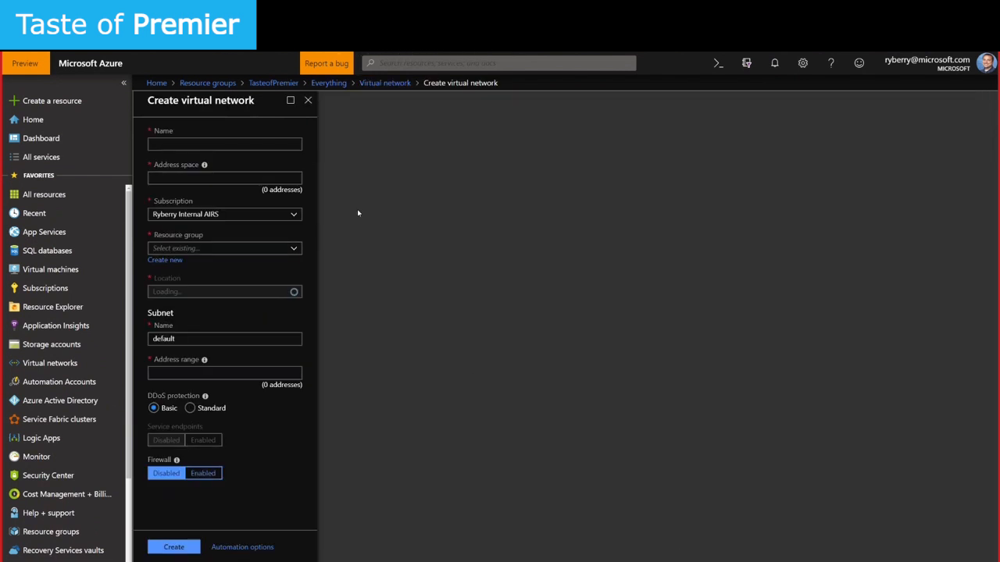
# Name the virtual network testnet and set its address space to 10.0.0.0/24
pyautogui.write('estnet')
pyautogui.moveTo(231, 145); pyautogui.dragTo(124, 147)
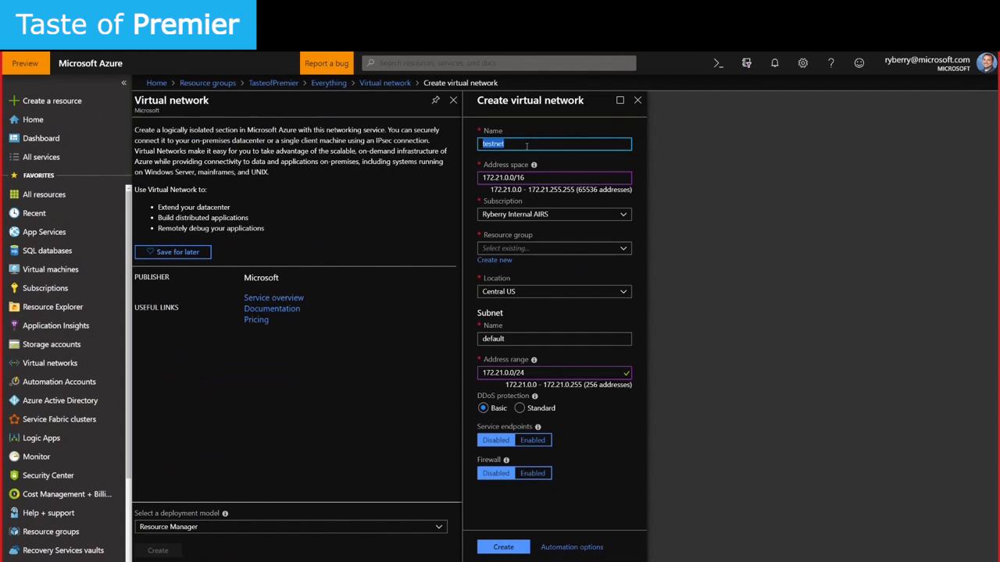
pyautogui.click(583, 178)
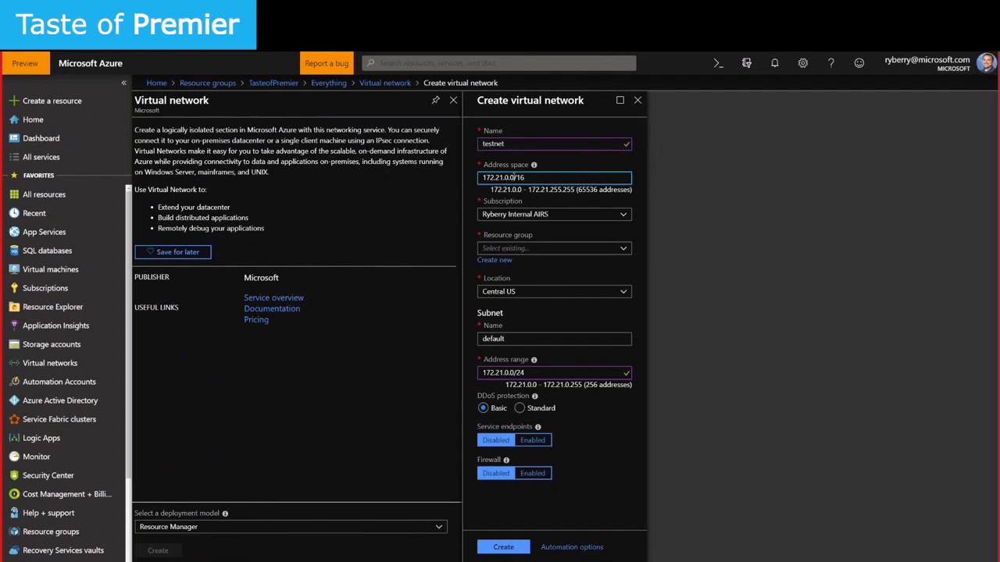
pyautogui.moveTo(513, 177); pyautogui.dragTo(485, 178)
pyautogui.press('BackSpace')
pyautogui.press('Delete')
pyautogui.press('Delete')
pyautogui.press('Delete')
pyautogui.write('10.0.0.0/24')
pyautogui.press('Tab')
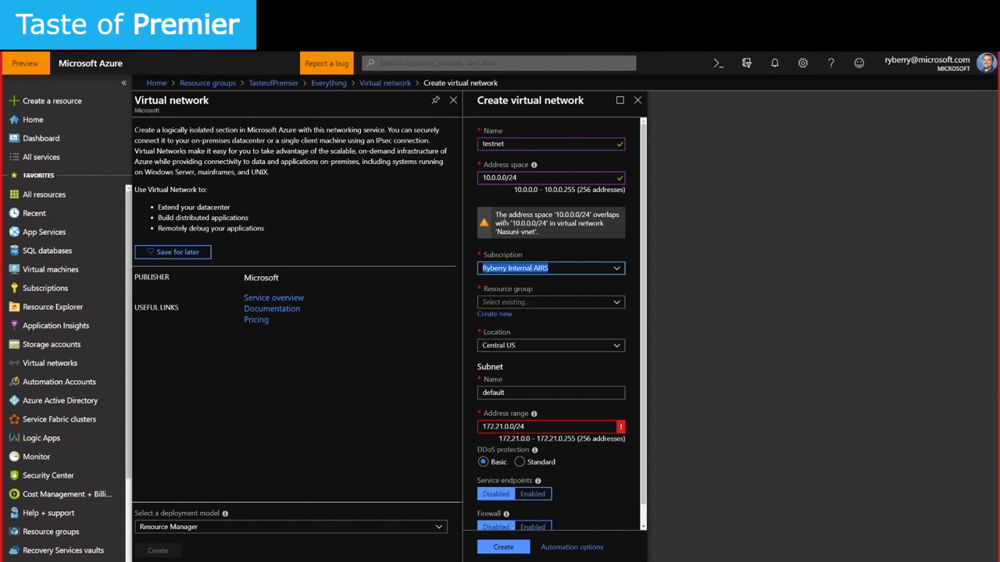
# Try address spaces 10.1.0.0/24, 10.10.0.0/24 and 10.15.0.0/24 to avoid the overlap warning
pyautogui.moveTo(495, 214); pyautogui.dragTo(563, 235)
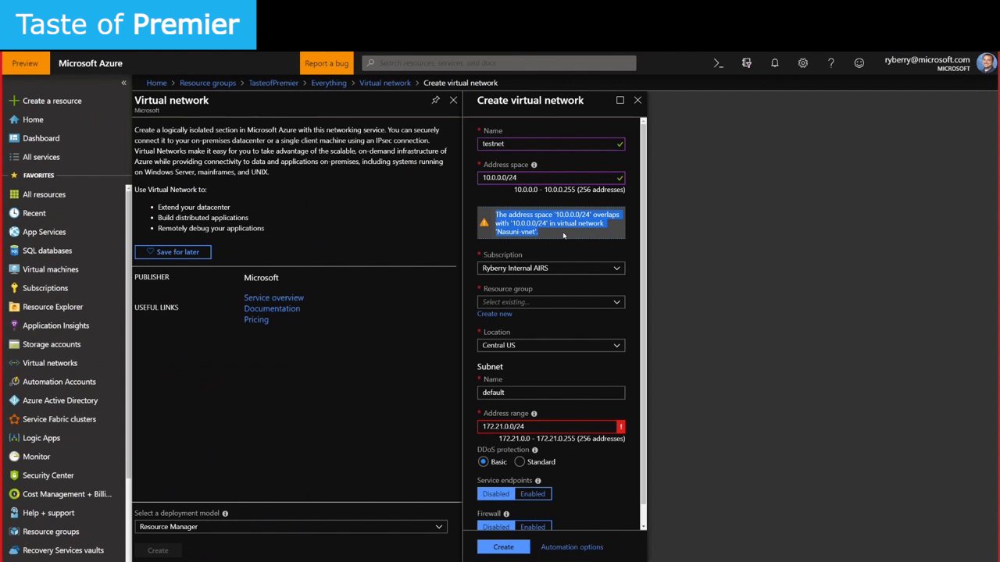
pyautogui.click(534, 302)
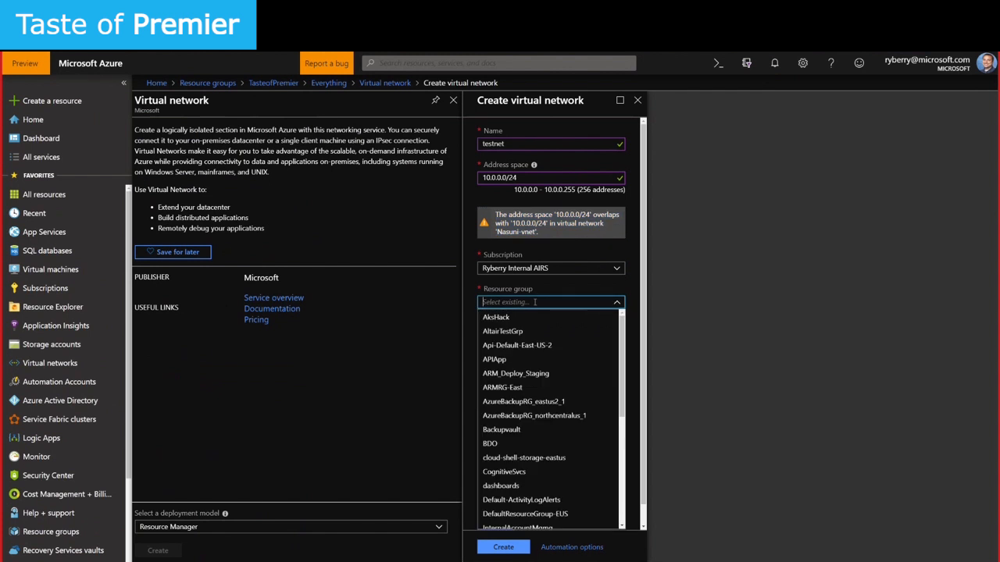
pyautogui.click(528, 177)
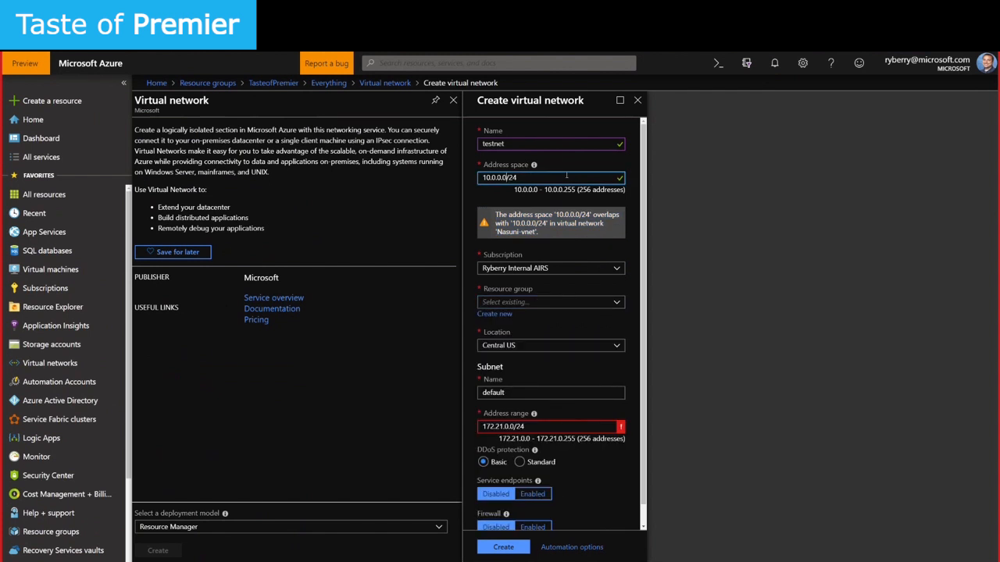
pyautogui.press('BackSpace')
pyautogui.write('1')
pyautogui.click(554, 204)
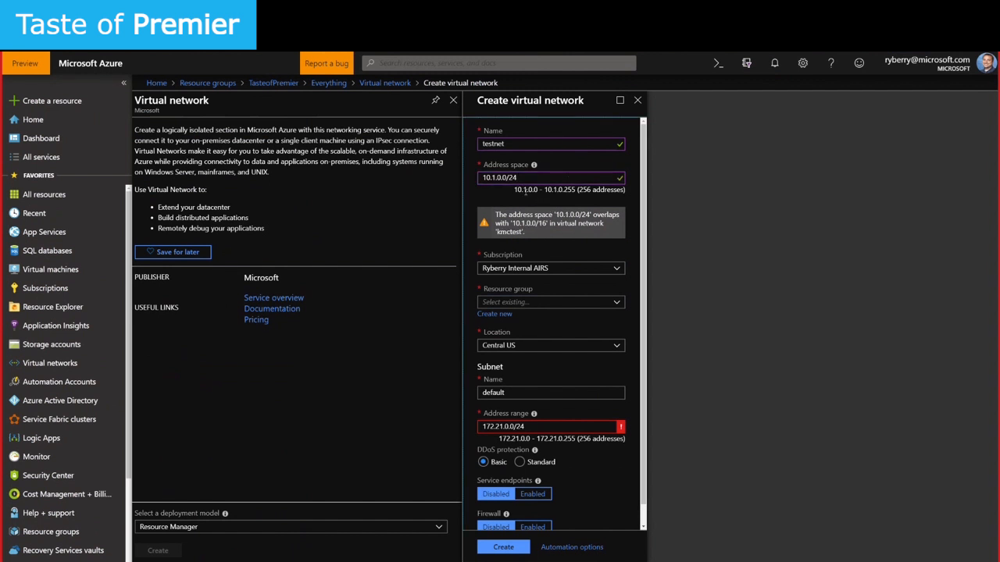
pyautogui.click(497, 176)
pyautogui.write('0')
pyautogui.click(555, 243)
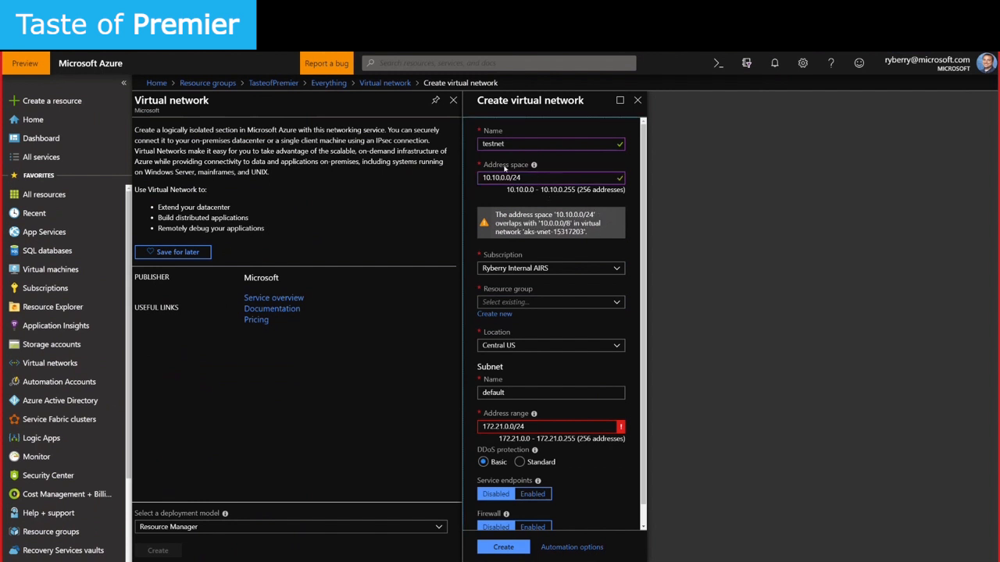
pyautogui.click(498, 178)
pyautogui.press('BackSpace')
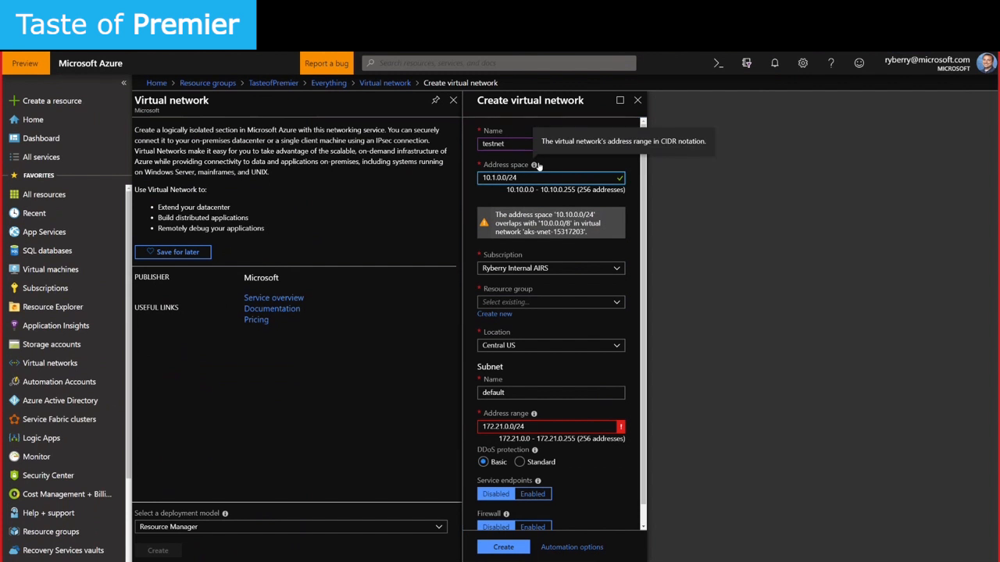
pyautogui.write('5')
pyautogui.press('Tab')
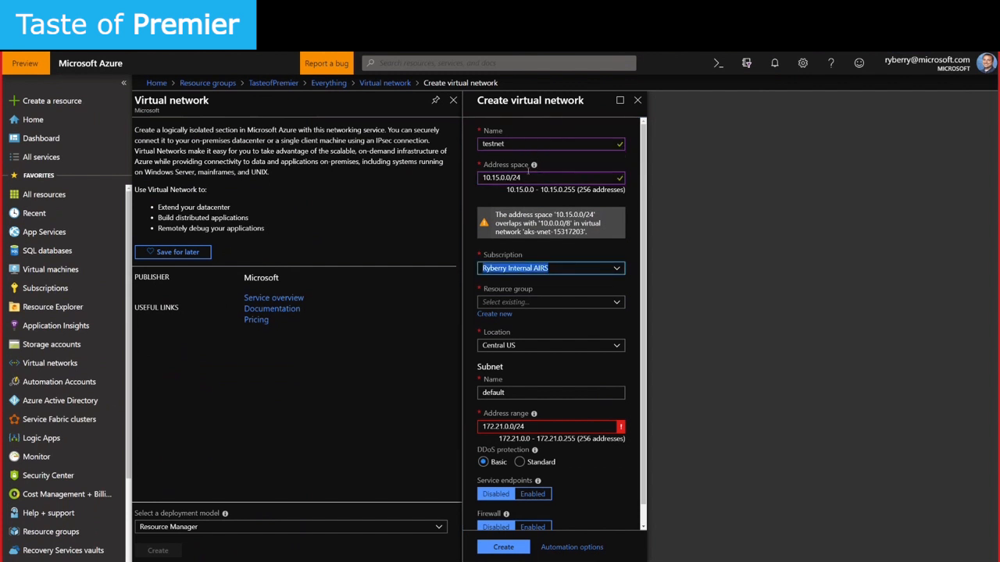
# Settle on 10.100.0.0/24 as the virtual network's address space
pyautogui.click(499, 177)
pyautogui.press('BackSpace')
pyautogui.write('1')
pyautogui.press('BackSpace')
pyautogui.write('00')
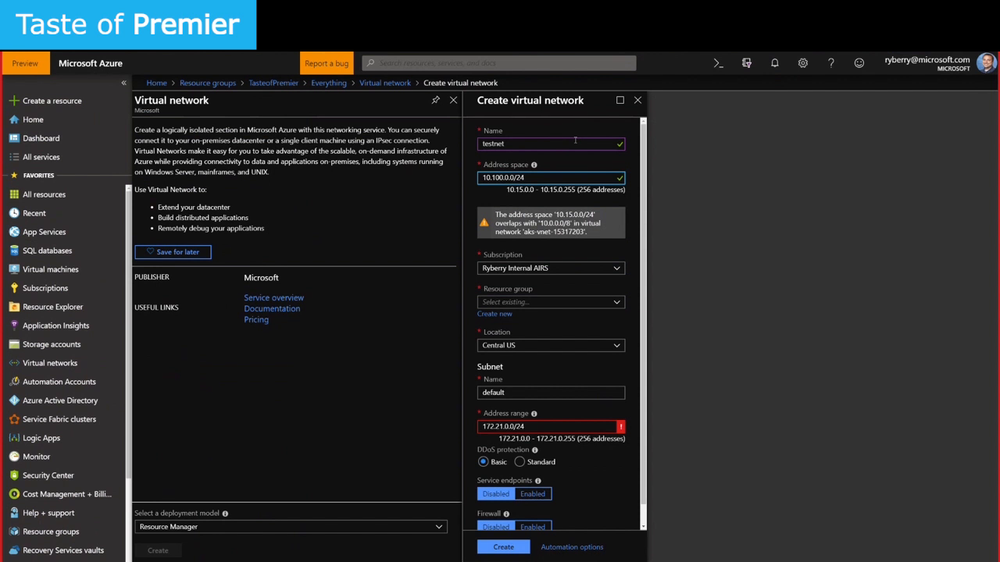
pyautogui.click(579, 214)
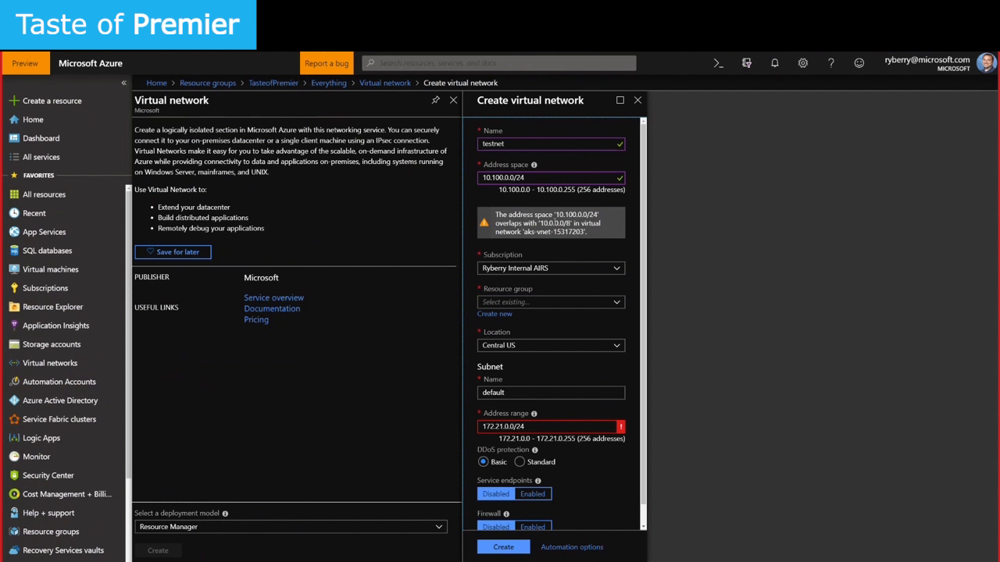
pyautogui.moveTo(538, 224); pyautogui.dragTo(571, 224)
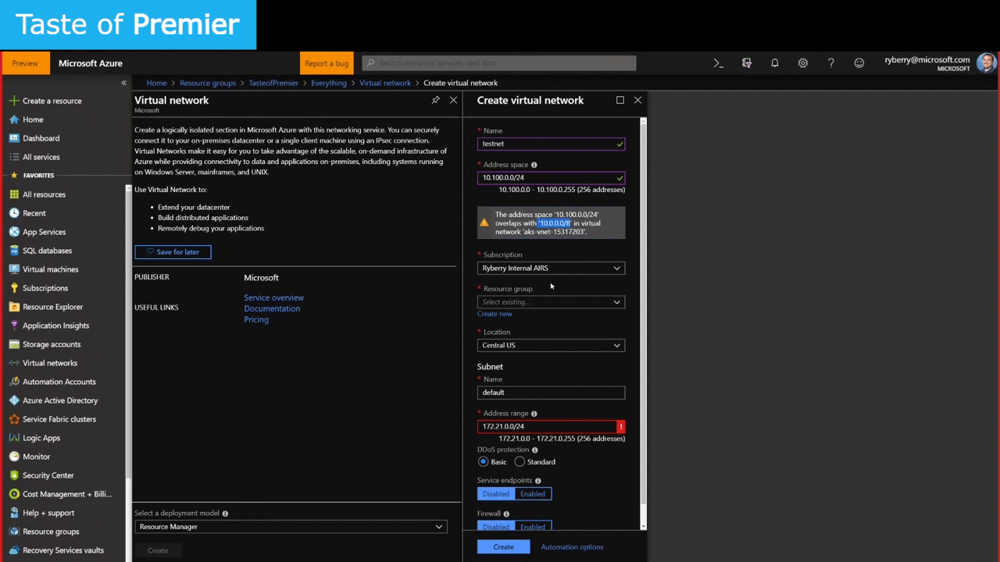
# Place the virtual network in the TasteofPremier resource group
pyautogui.click(535, 302)
pyautogui.scroll(-1, 570, 460)
pyautogui.scroll(-5, 571, 466)
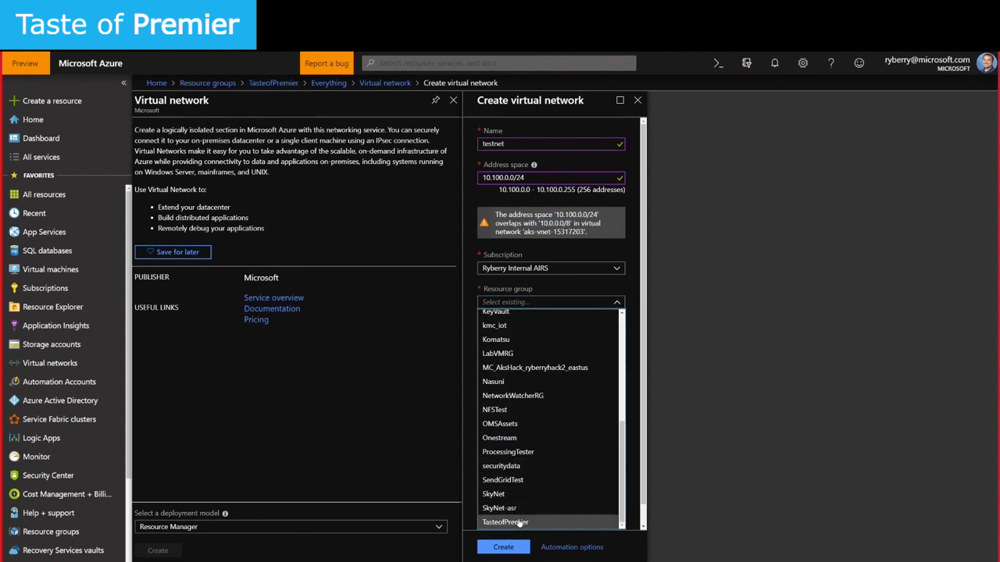
pyautogui.click(567, 471)
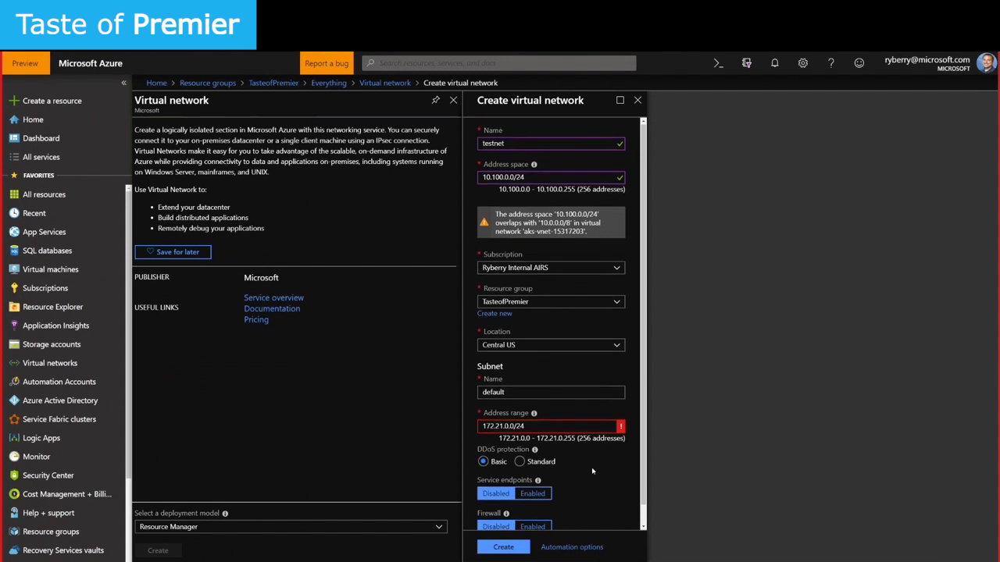
# Rename the default subnet to Subnet1 with address range 10.100.0.0/25
pyautogui.scroll(-1, 591, 467)
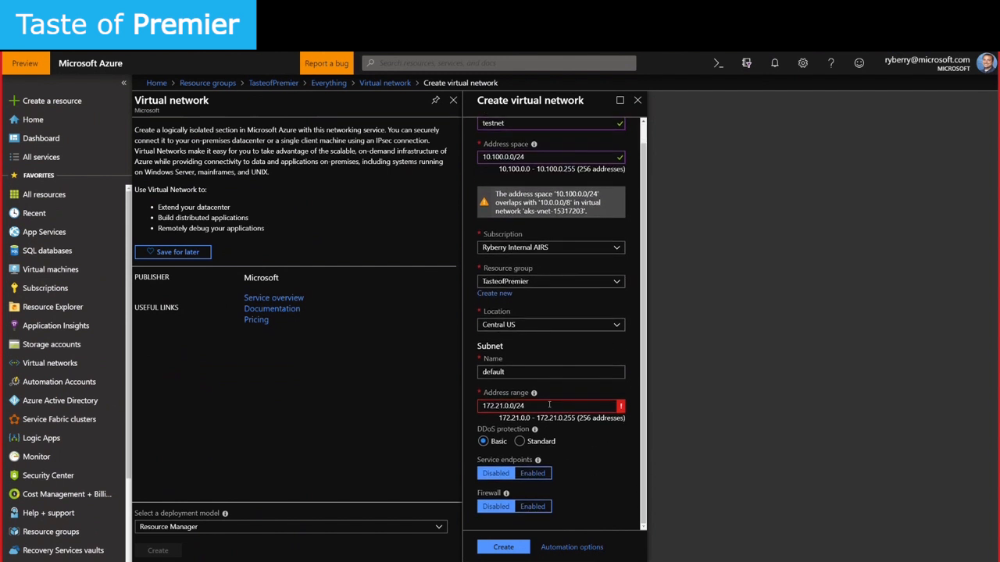
pyautogui.doubleClick(539, 375)
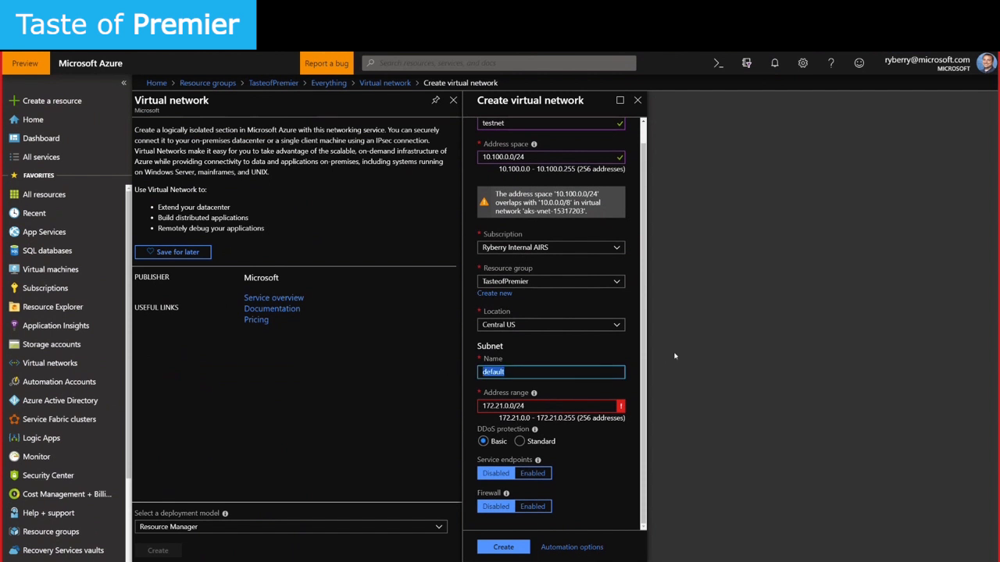
pyautogui.write('Subnet1')
pyautogui.press('Tab')
pyautogui.moveTo(522, 406); pyautogui.dragTo(471, 403)
pyautogui.write('10.100.0.0/25')
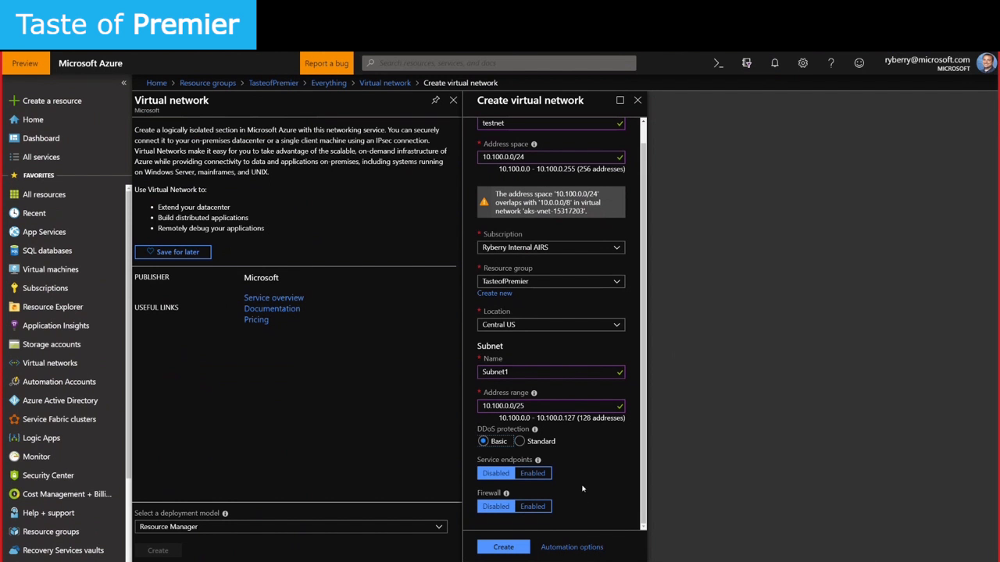
# Create the testnet network, then open it from the TasteofPremier resource group
pyautogui.click(504, 546)
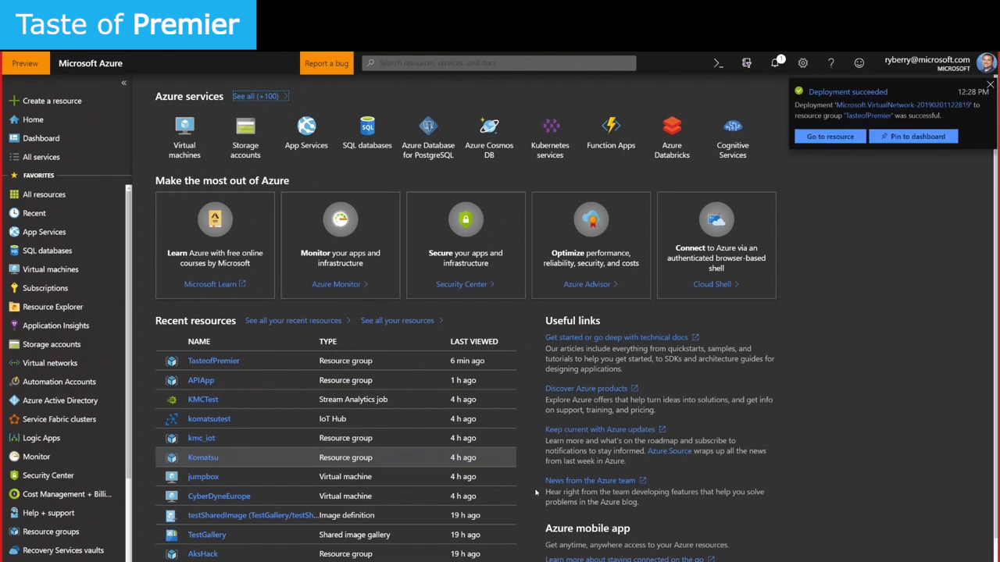
pyautogui.click(831, 137)
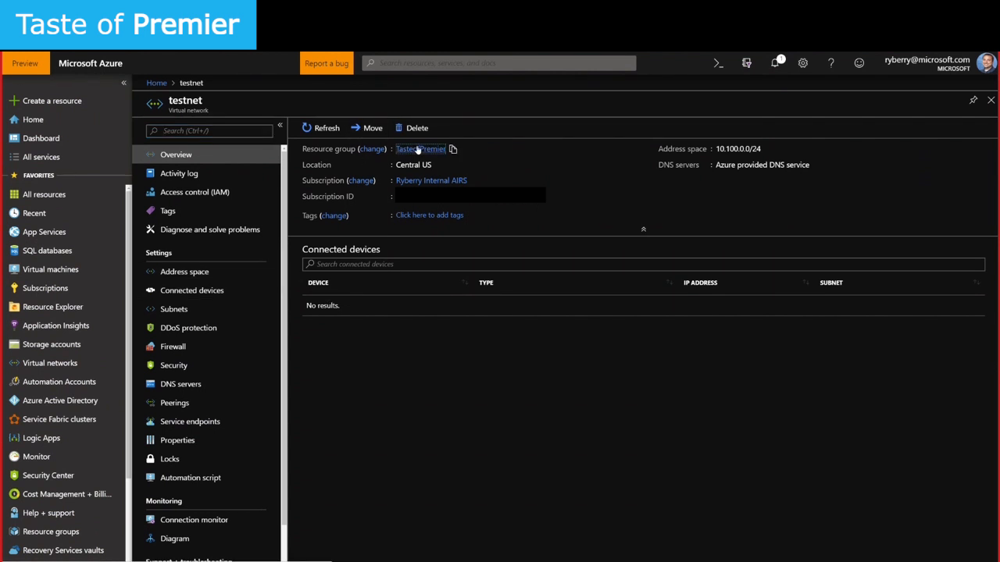
pyautogui.click(425, 150)
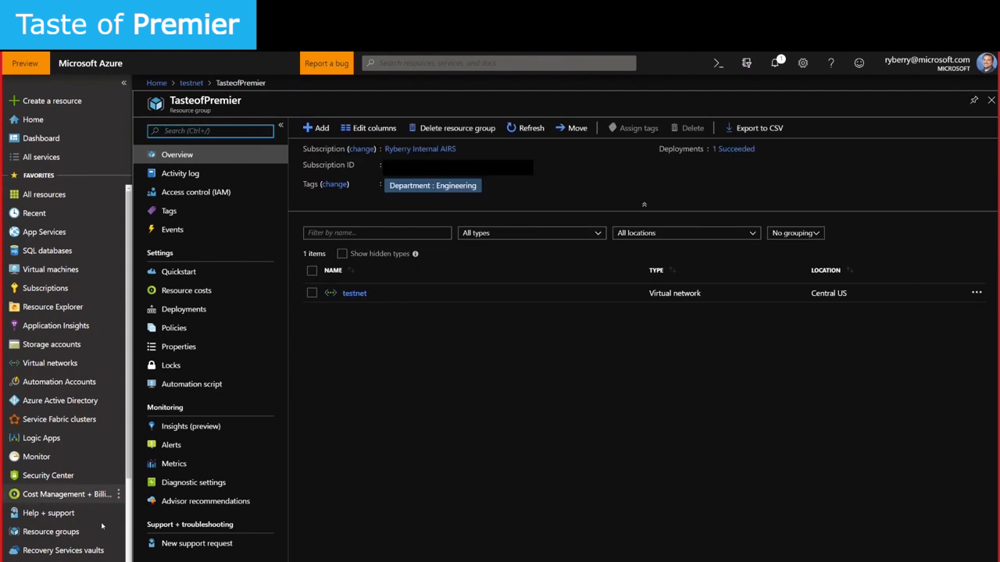
pyautogui.click(19, 535)
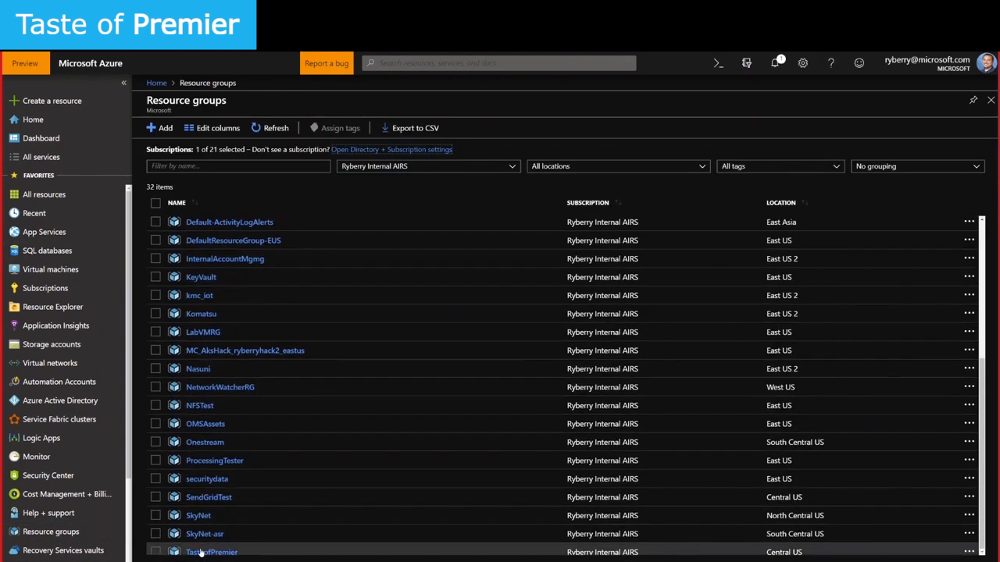
pyautogui.click(205, 552)
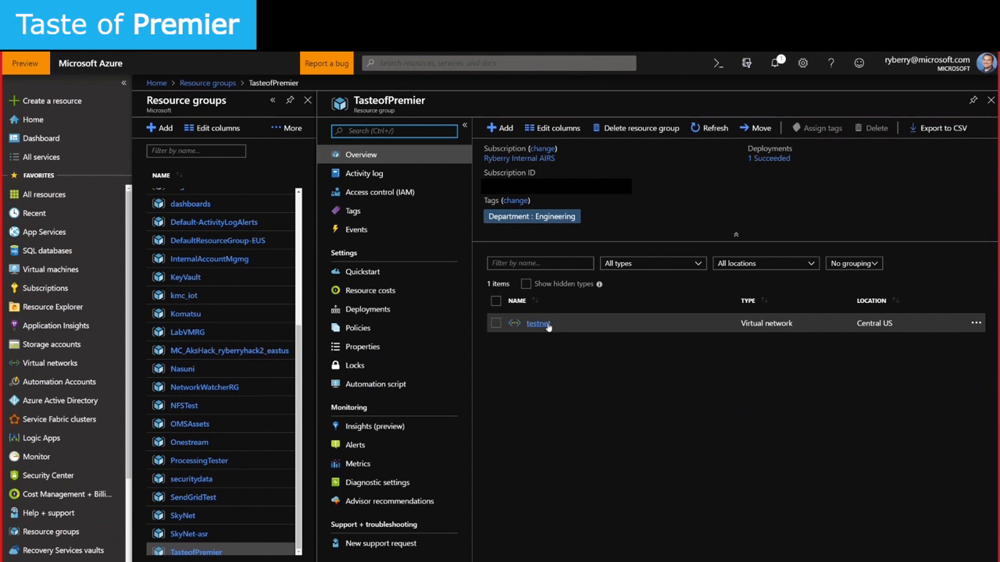
pyautogui.click(538, 324)
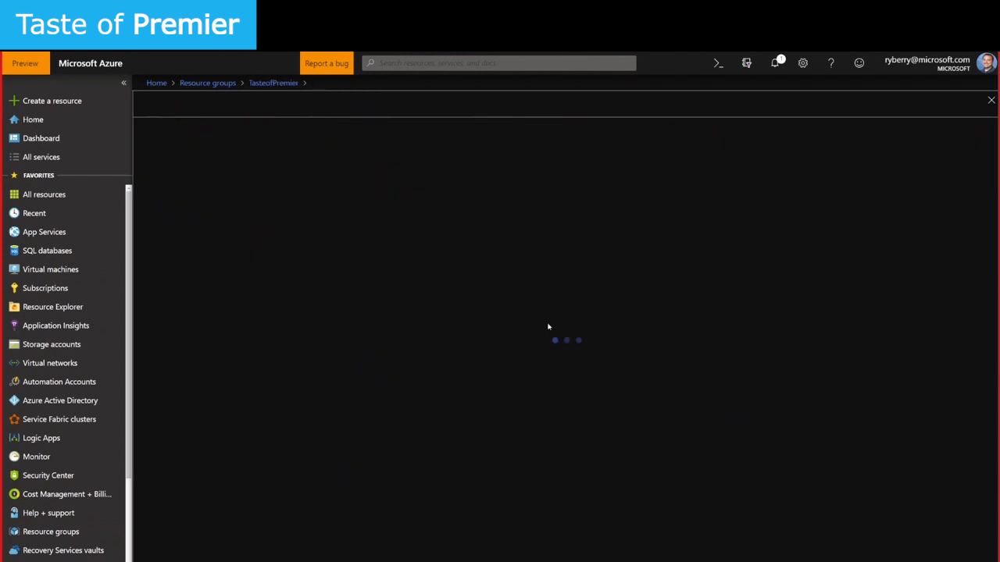
# In testnet's Subnets, add Subnet2 with address range 10.100.0.128/25
pyautogui.click(178, 310)
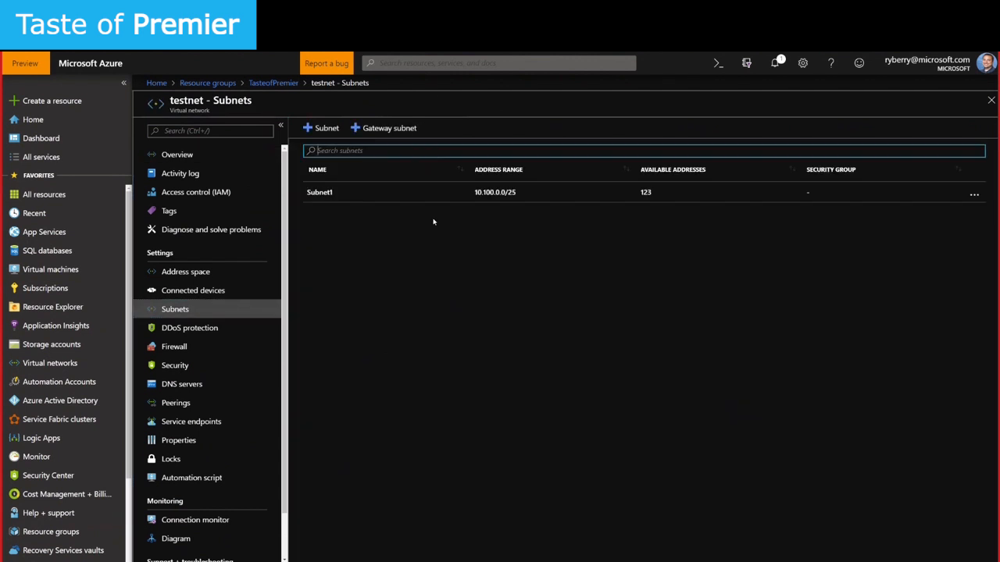
pyautogui.click(318, 128)
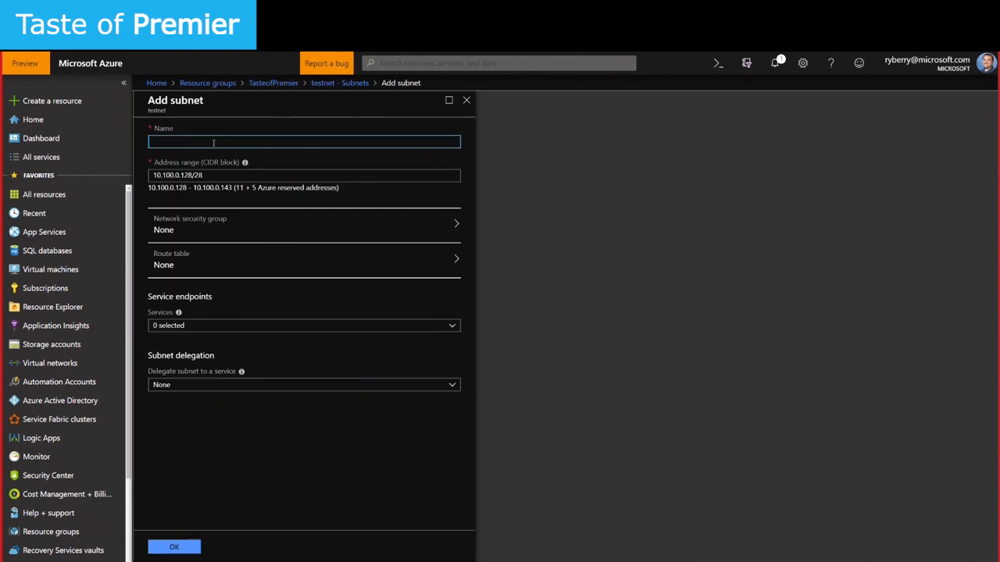
pyautogui.write('Subnet2')
pyautogui.press('Tab')
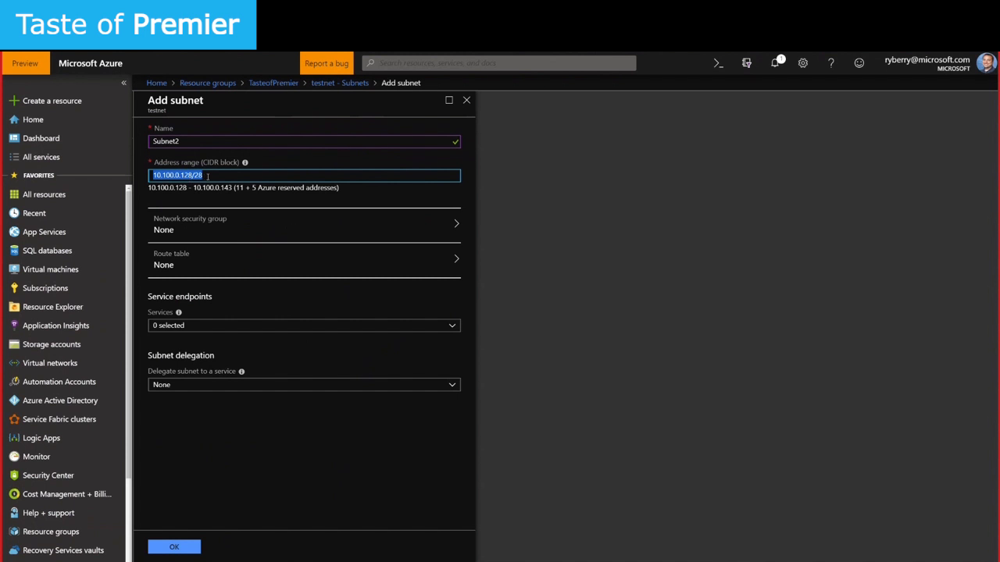
pyautogui.click(247, 175)
pyautogui.click(219, 203)
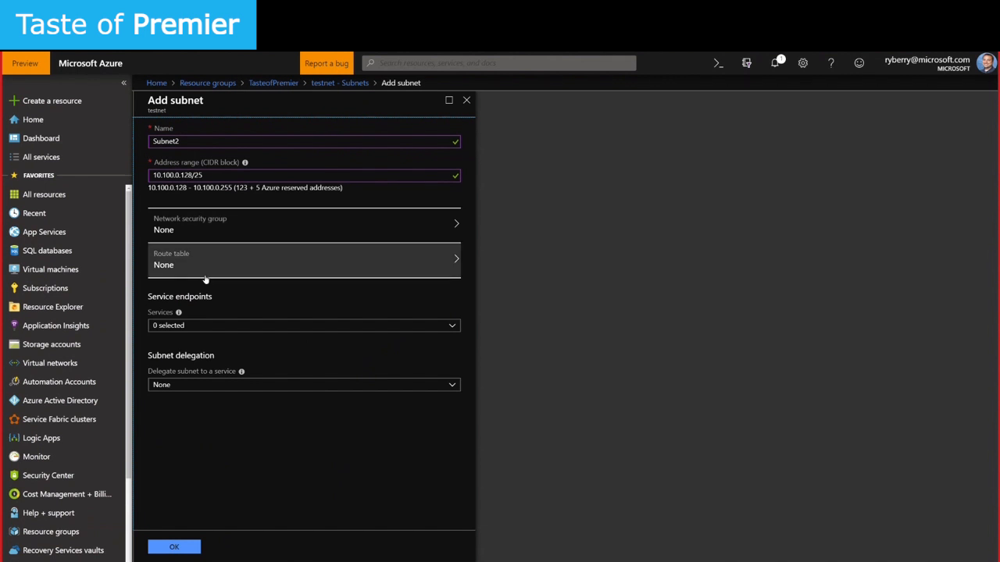
pyautogui.moveTo(256, 188); pyautogui.dragTo(263, 188)
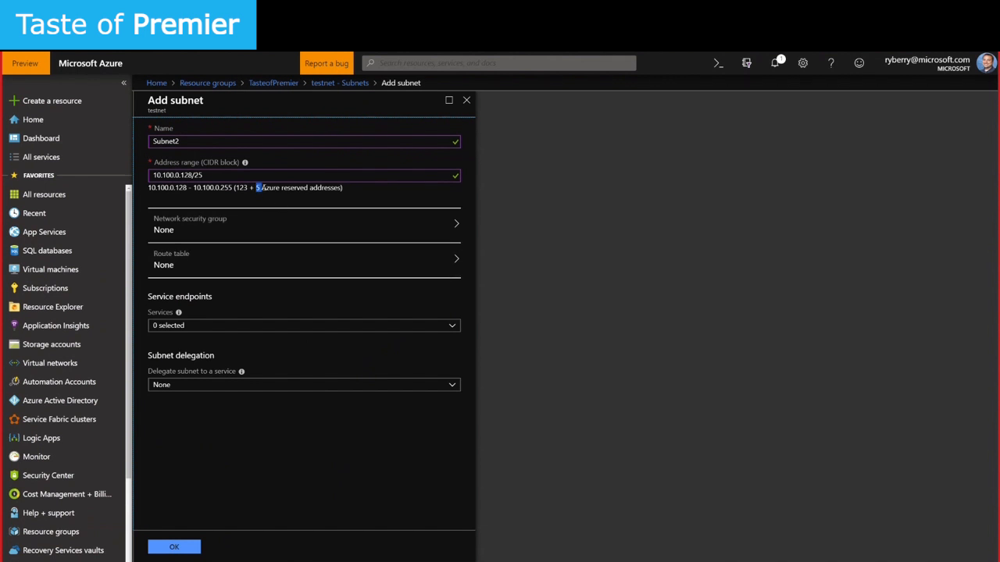
pyautogui.click(285, 187)
pyautogui.moveTo(269, 187); pyautogui.dragTo(326, 188)
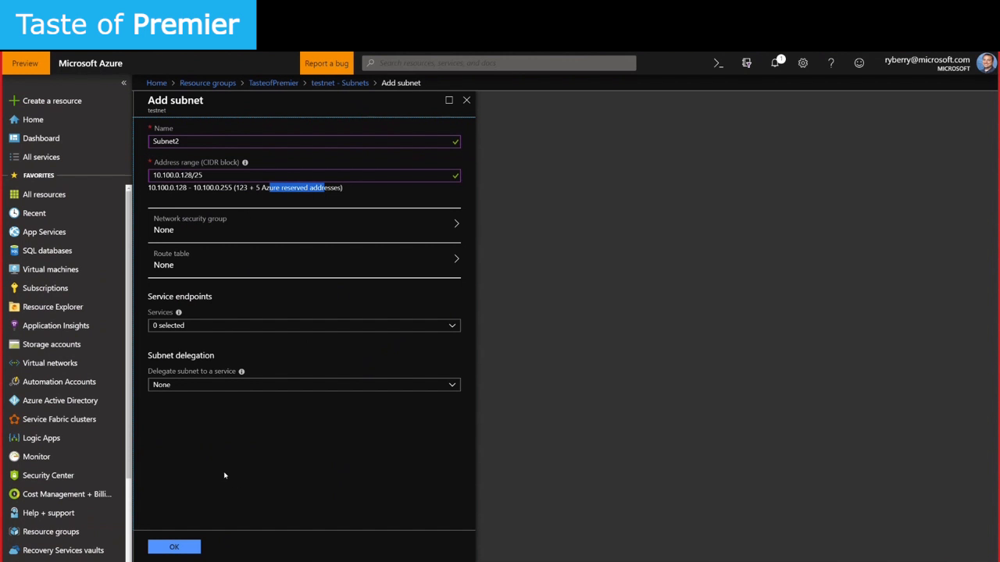
pyautogui.click(233, 472)
pyautogui.click(184, 549)
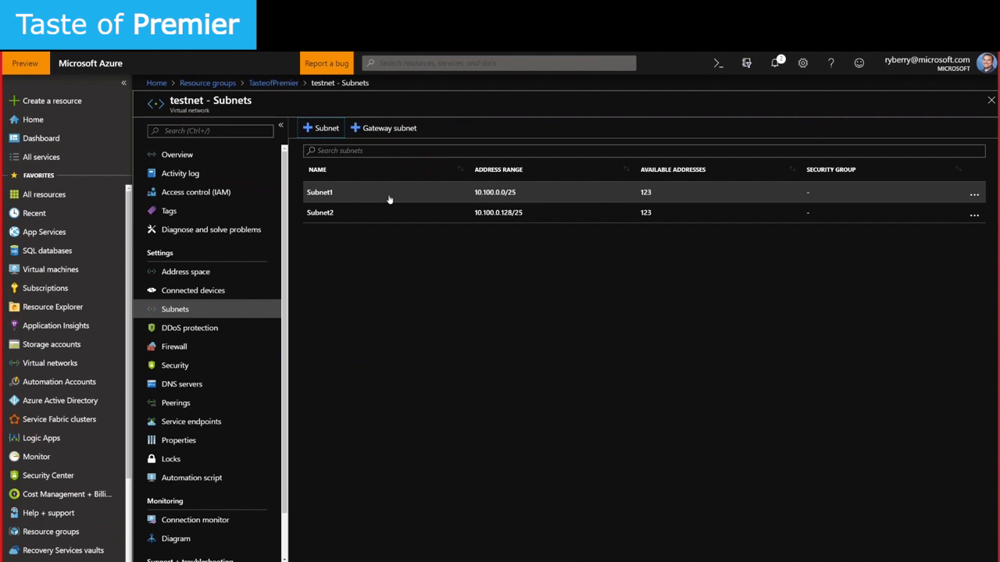
# From the TasteofPremier group, add a Virtual machine resource and open its creation form
pyautogui.click(266, 84)
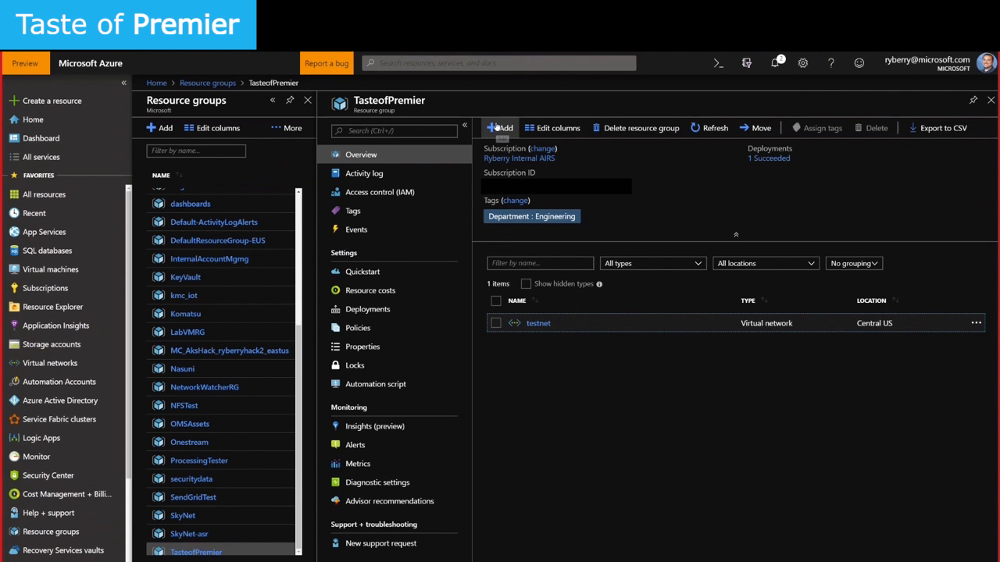
pyautogui.click(496, 128)
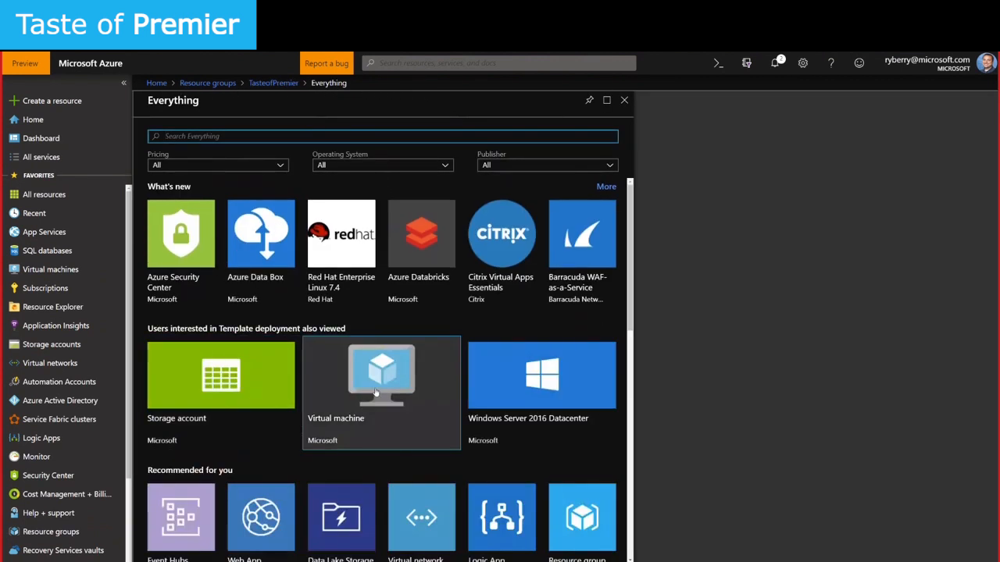
pyautogui.click(381, 391)
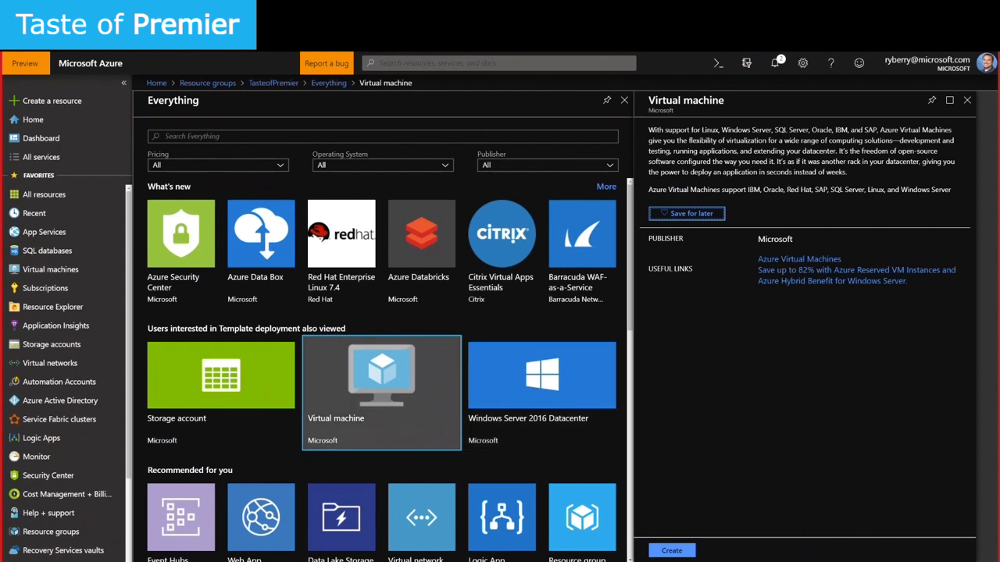
pyautogui.click(673, 551)
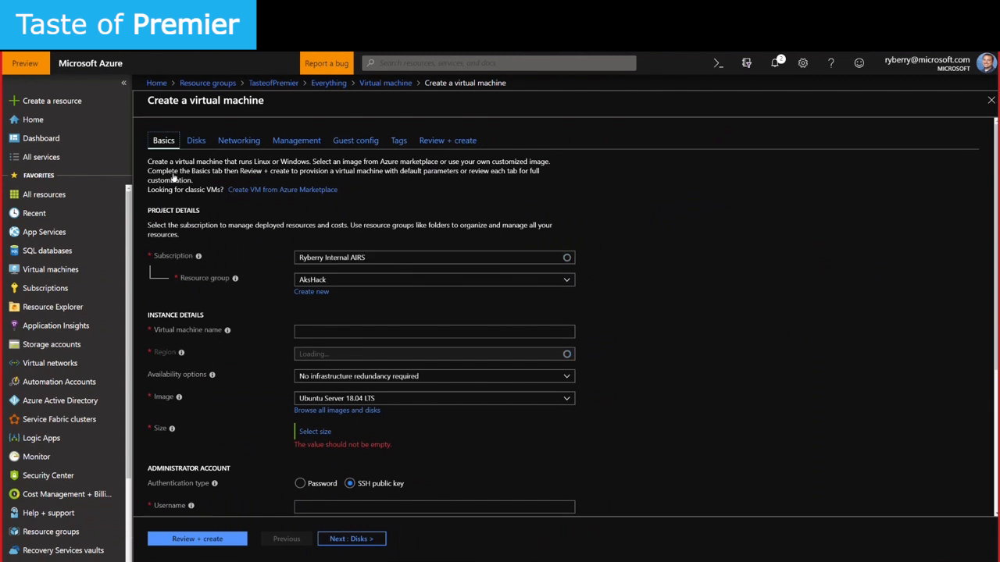
# Put the new VM in resource group TasteofPremier and name it top1
pyautogui.click(566, 283)
pyautogui.scroll(-5, 422, 453)
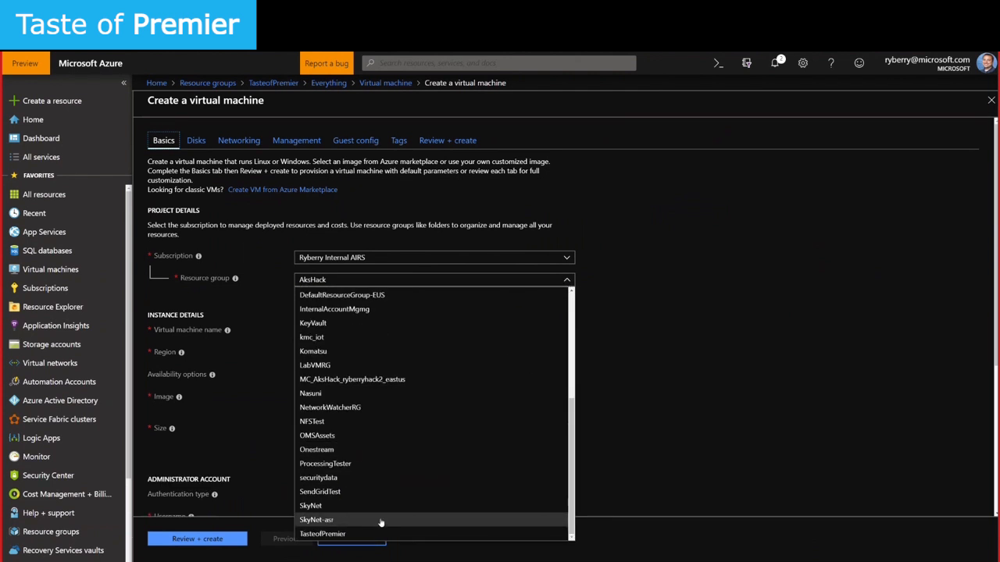
pyautogui.click(350, 534)
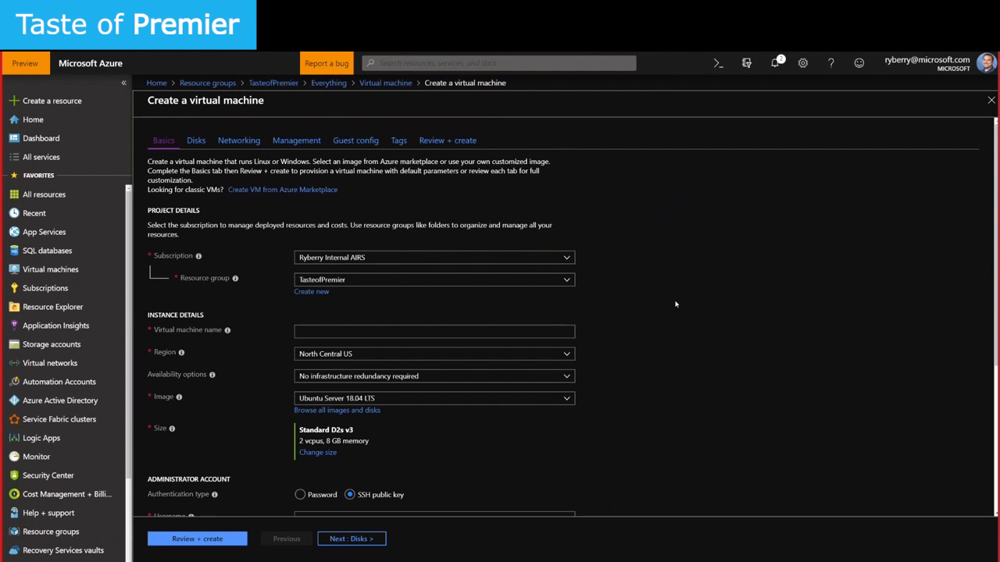
pyautogui.click(445, 332)
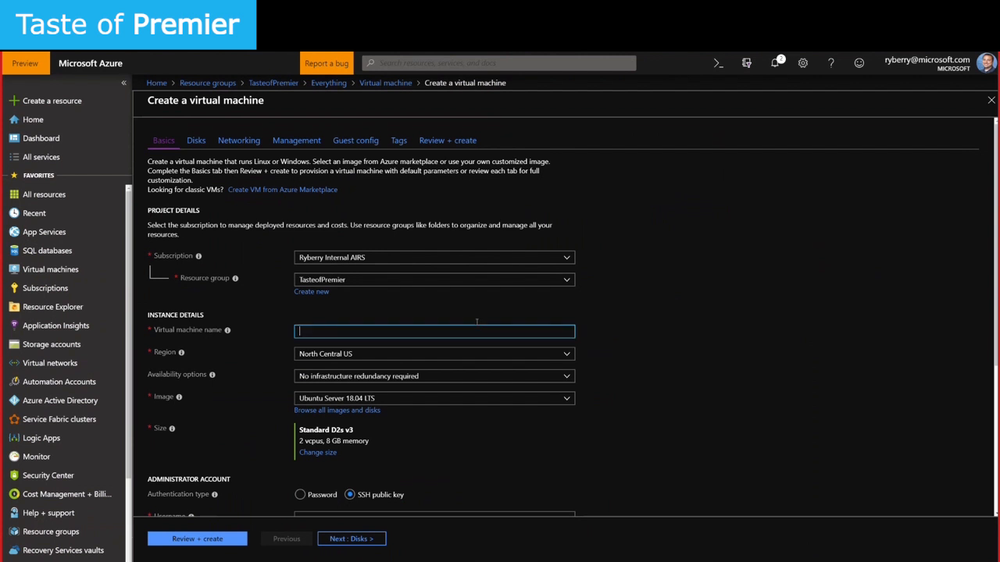
pyautogui.write('top1')
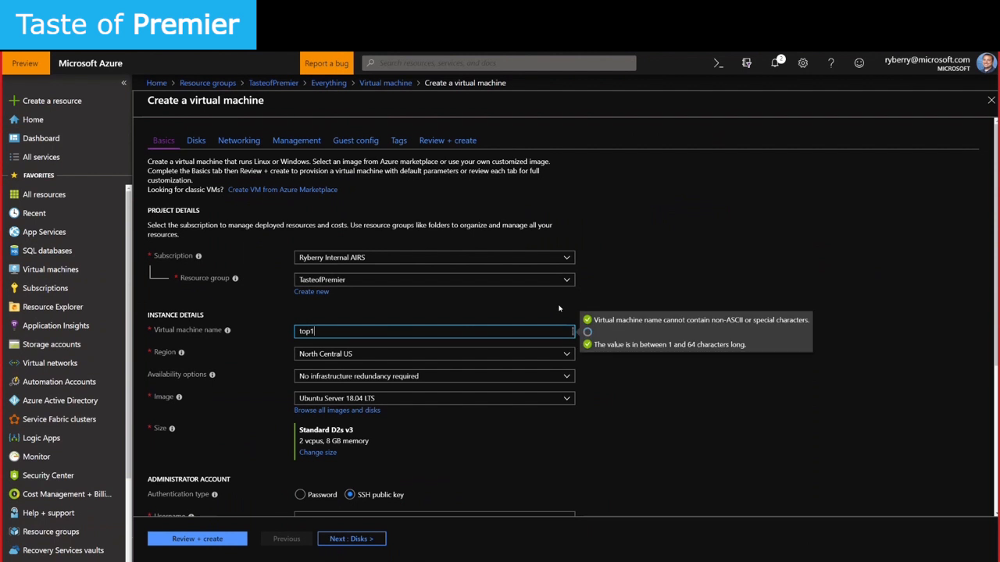
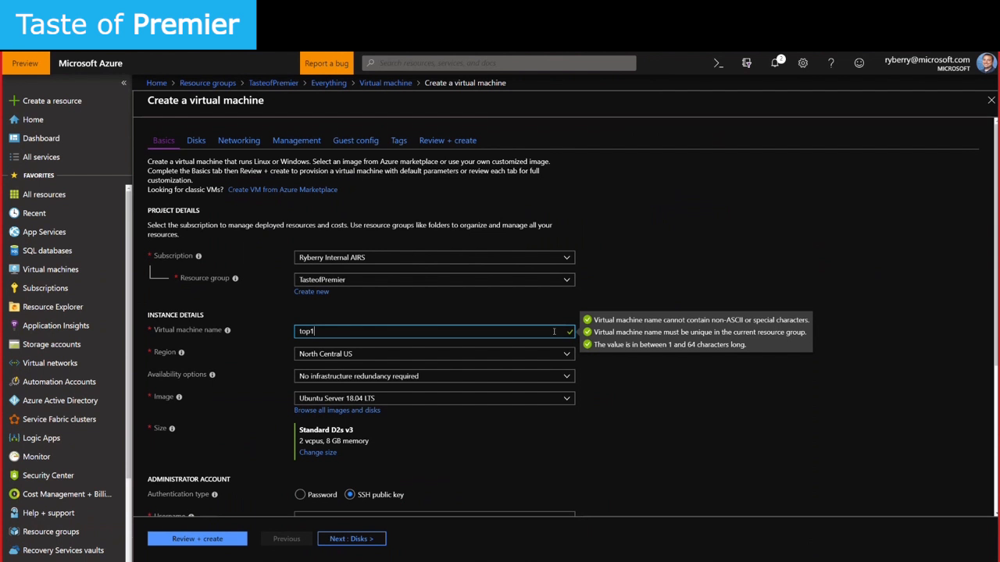
# Try Central US as the VM's region, then switch it back to North Central US
pyautogui.click(564, 358)
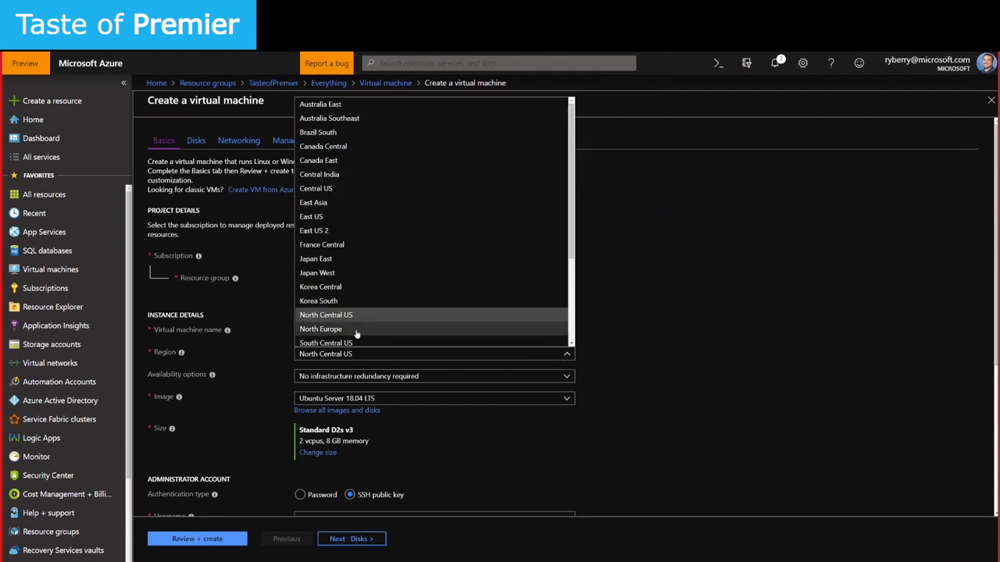
pyautogui.click(337, 189)
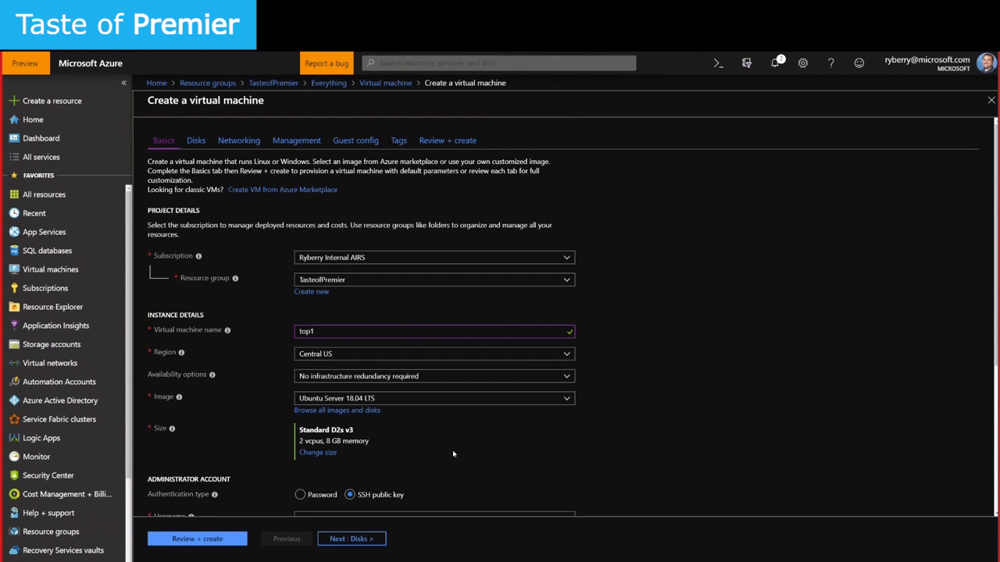
pyautogui.click(428, 355)
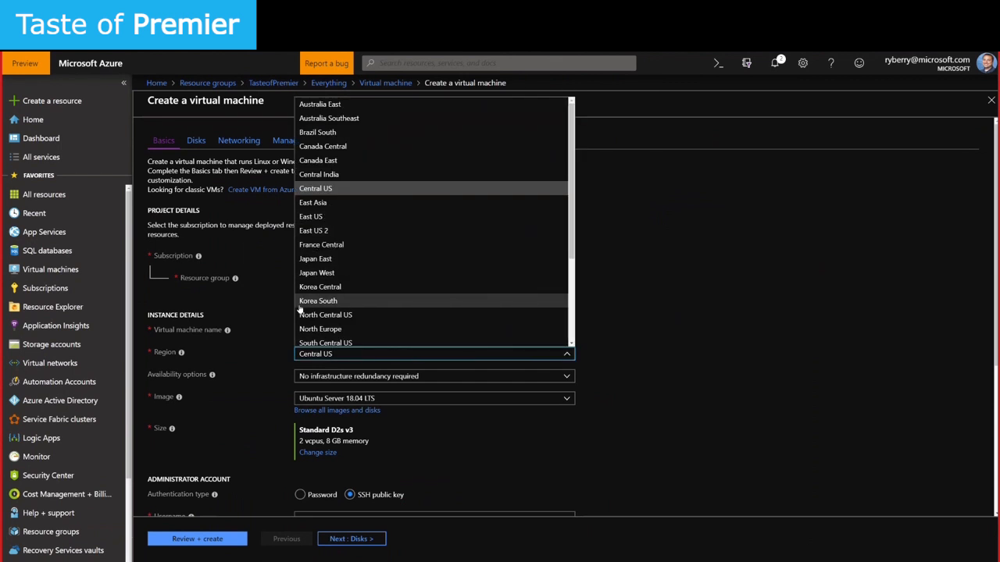
pyautogui.click(381, 314)
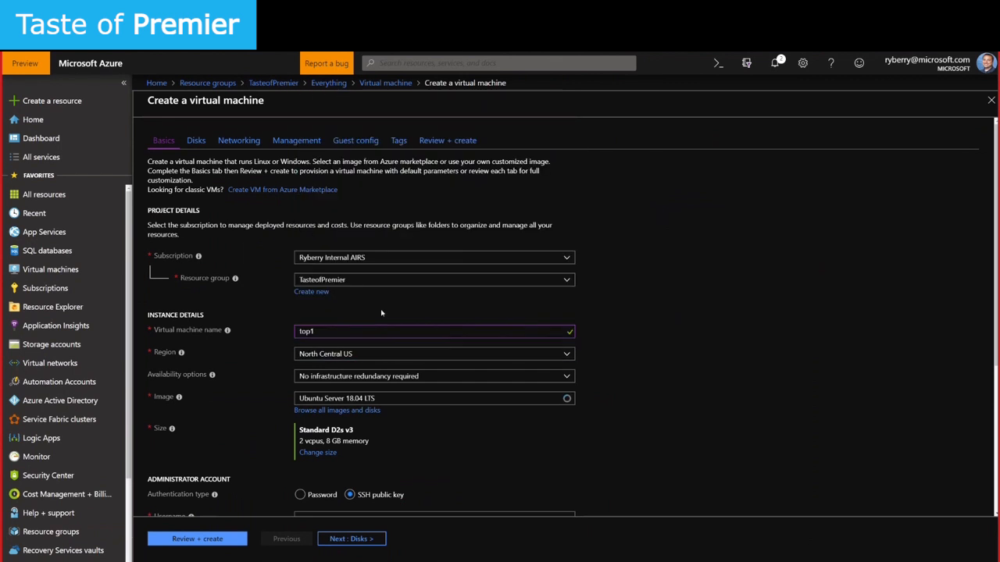
# Check the Networking virtual network options, defaulting to a new TasteofPremier-vnet, then return to Basics
pyautogui.click(239, 141)
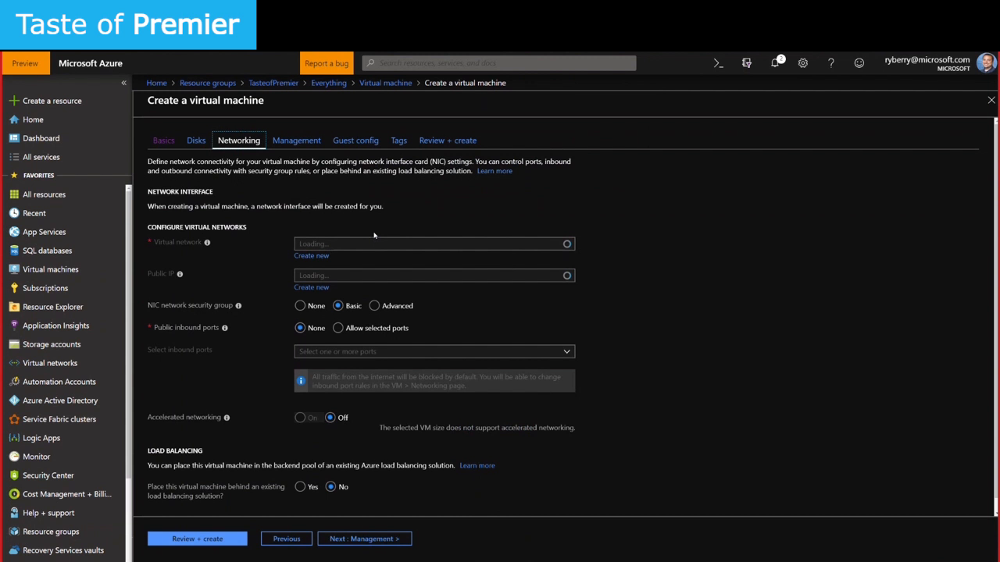
pyautogui.click(318, 245)
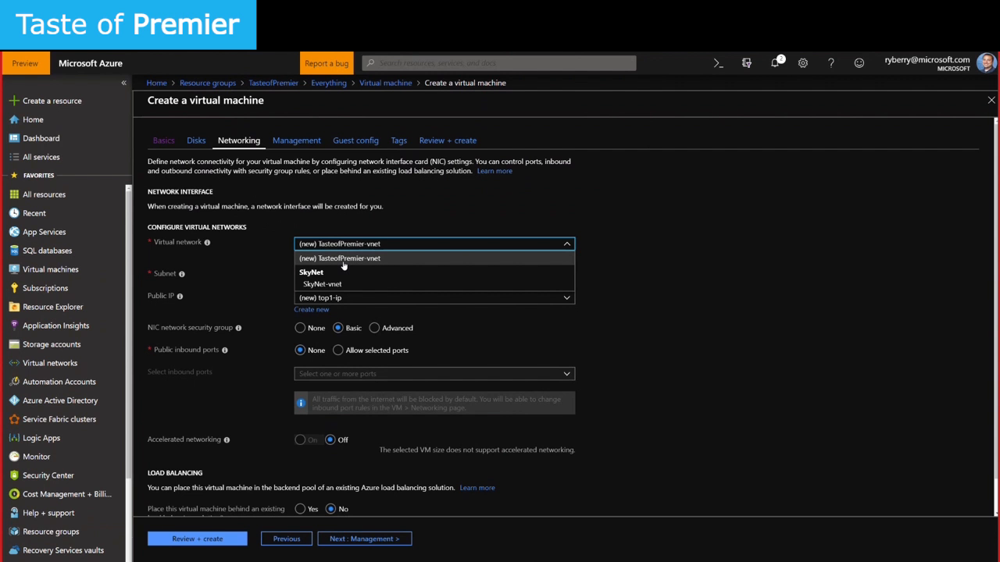
pyautogui.click(166, 140)
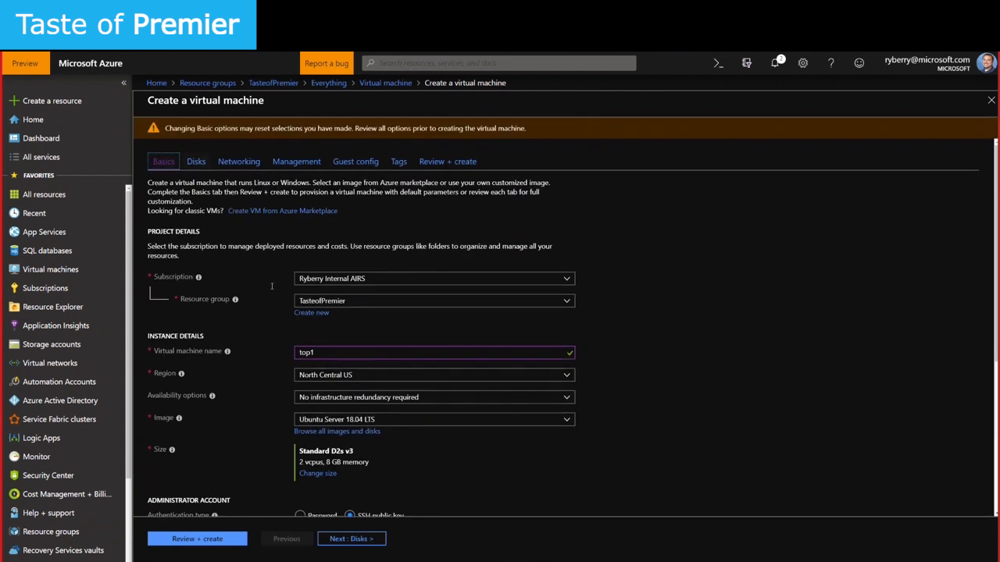
# Change top1's region to Central US, review the availability options unchanged, and bring up the image list
pyautogui.click(566, 377)
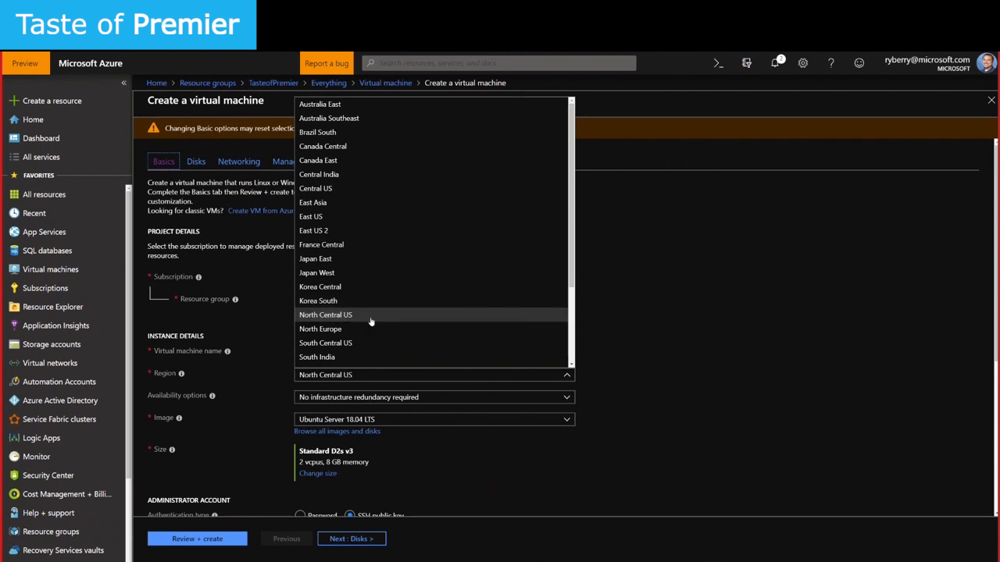
pyautogui.click(336, 189)
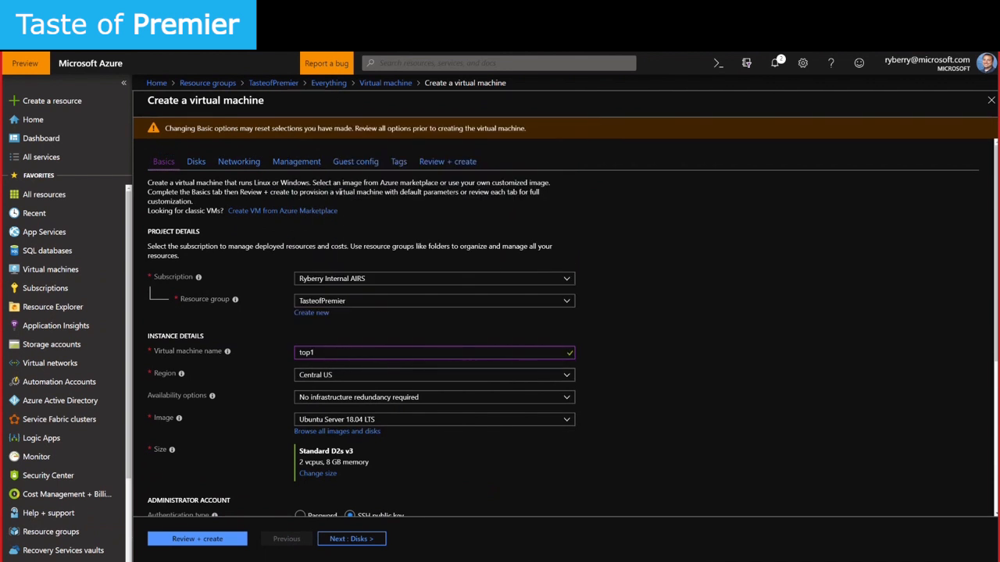
pyautogui.scroll(-2, 367, 410)
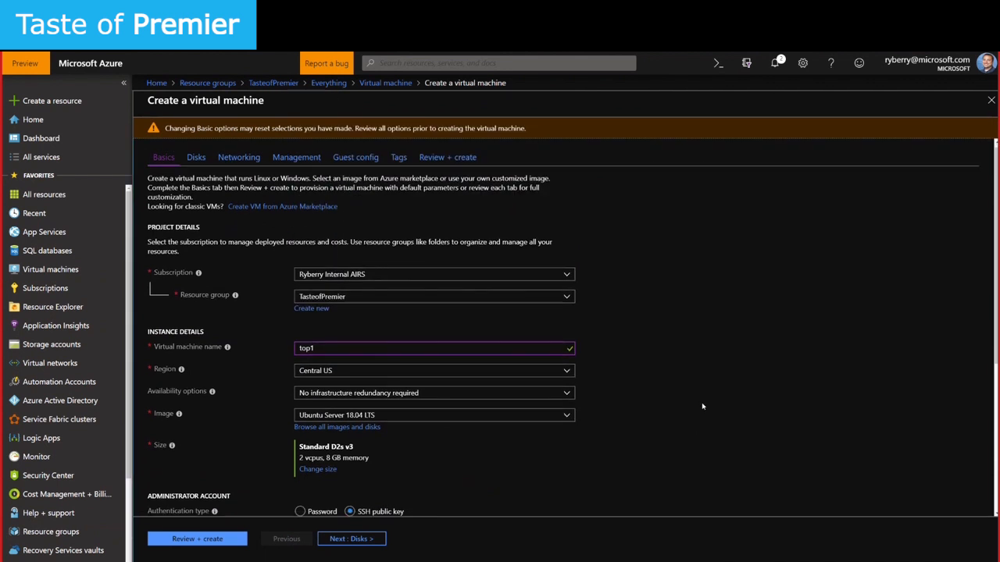
pyautogui.click(353, 322)
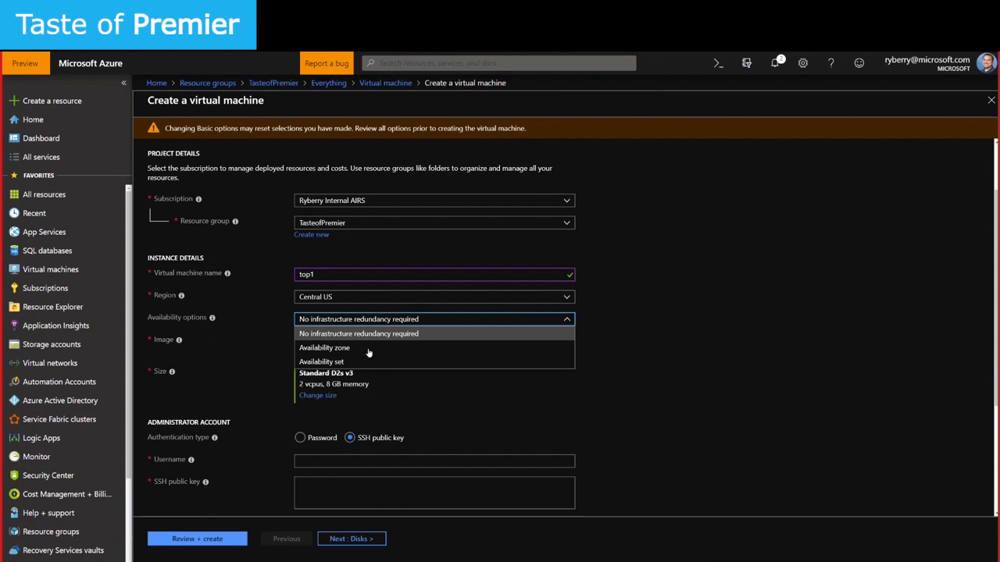
pyautogui.click(673, 324)
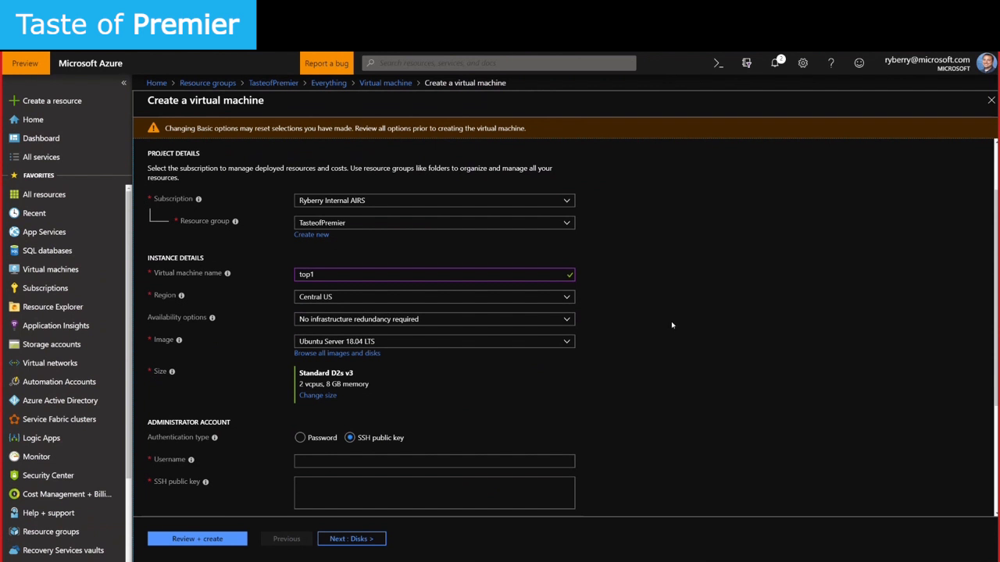
pyautogui.click(557, 345)
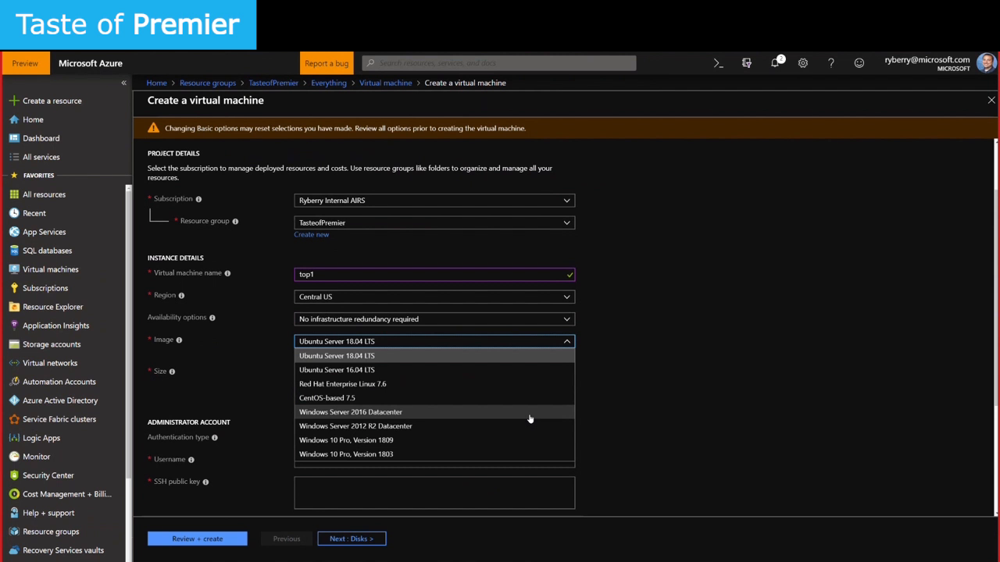
# Set top1's image to Windows 10 Pro, Version 1809, then bring up the VM size list
pyautogui.click(495, 442)
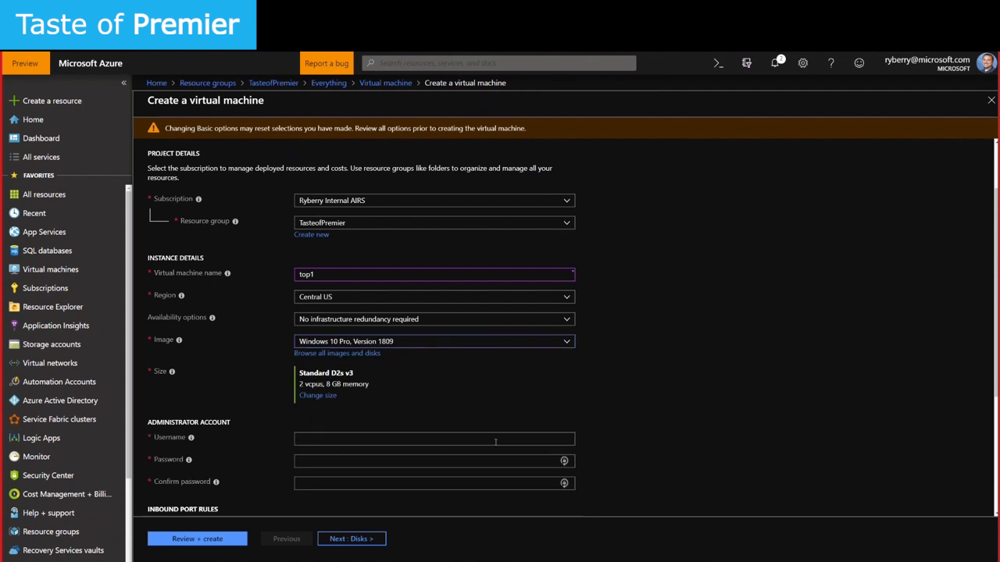
pyautogui.click(399, 344)
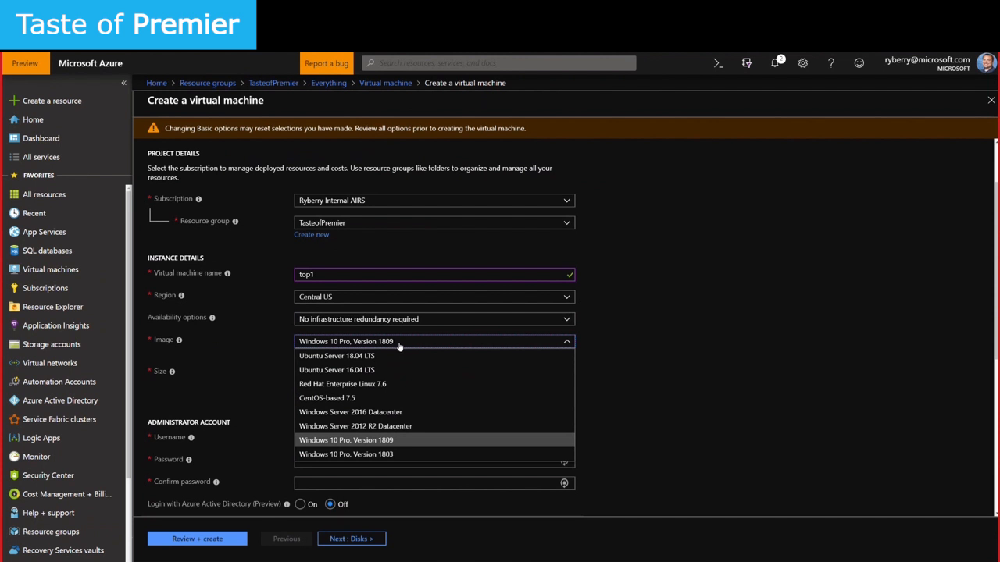
pyautogui.click(889, 363)
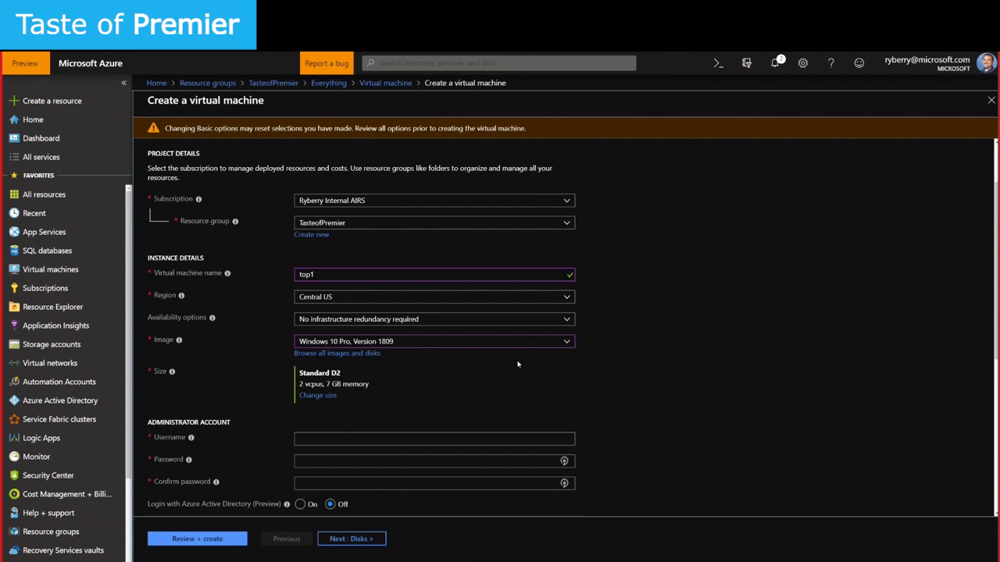
pyautogui.click(326, 399)
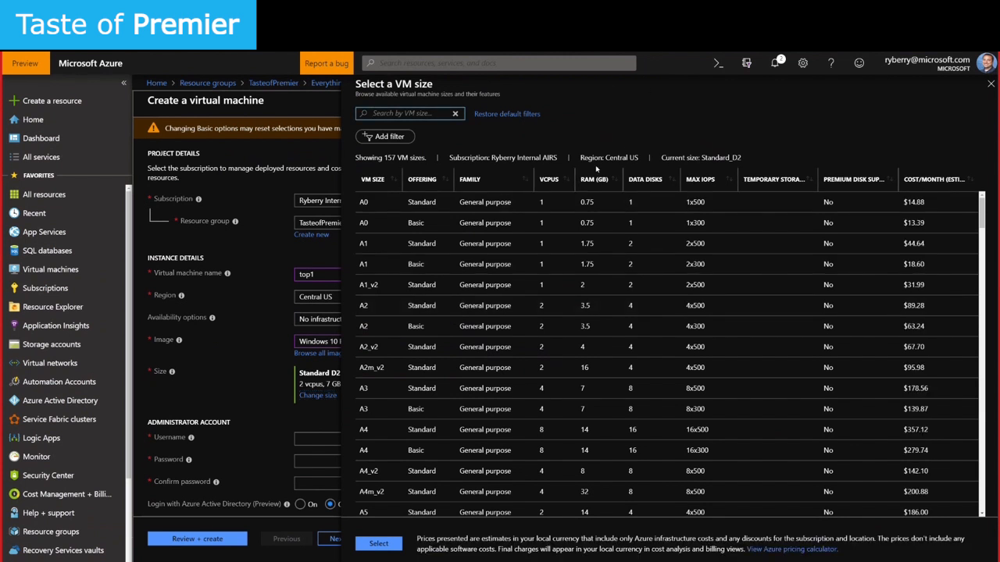
pyautogui.moveTo(605, 157); pyautogui.dragTo(640, 155)
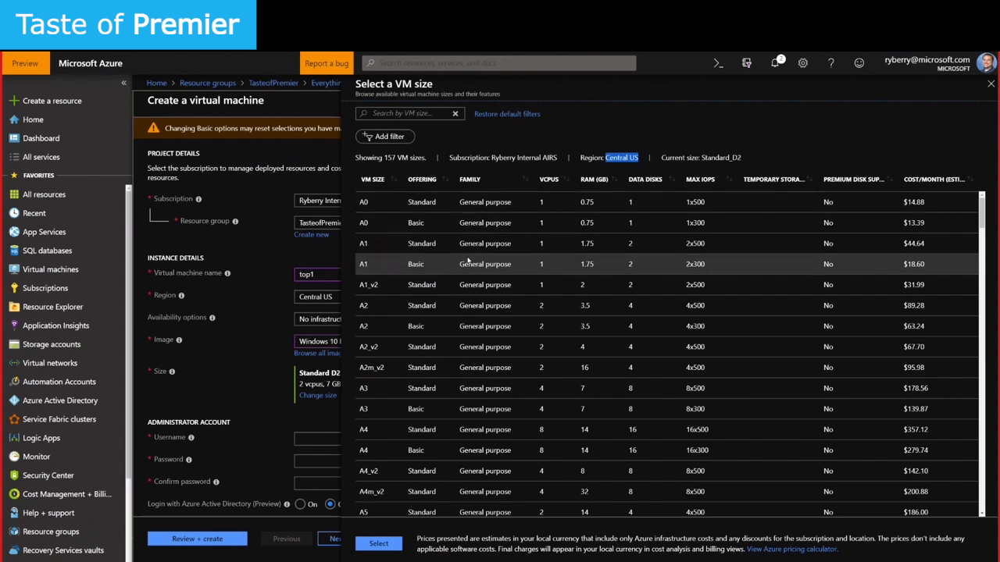
pyautogui.scroll(-4, 473, 470)
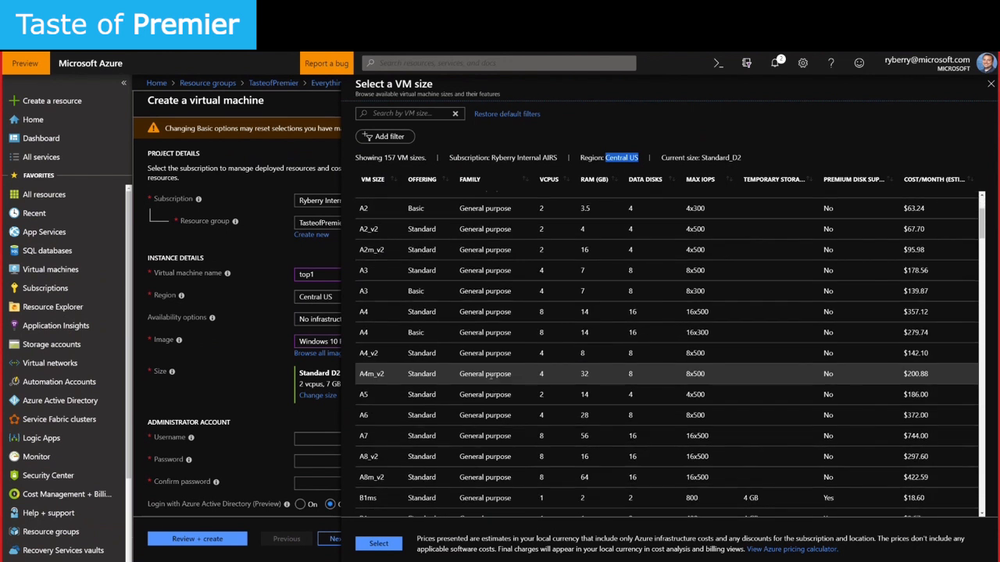
pyautogui.scroll(-3, 488, 376)
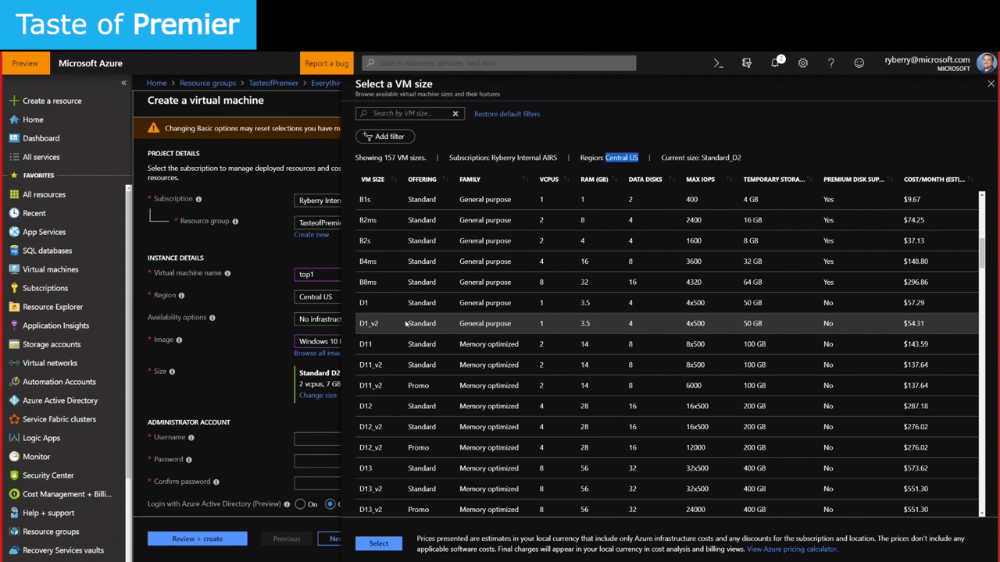
pyautogui.moveTo(459, 323); pyautogui.dragTo(512, 328)
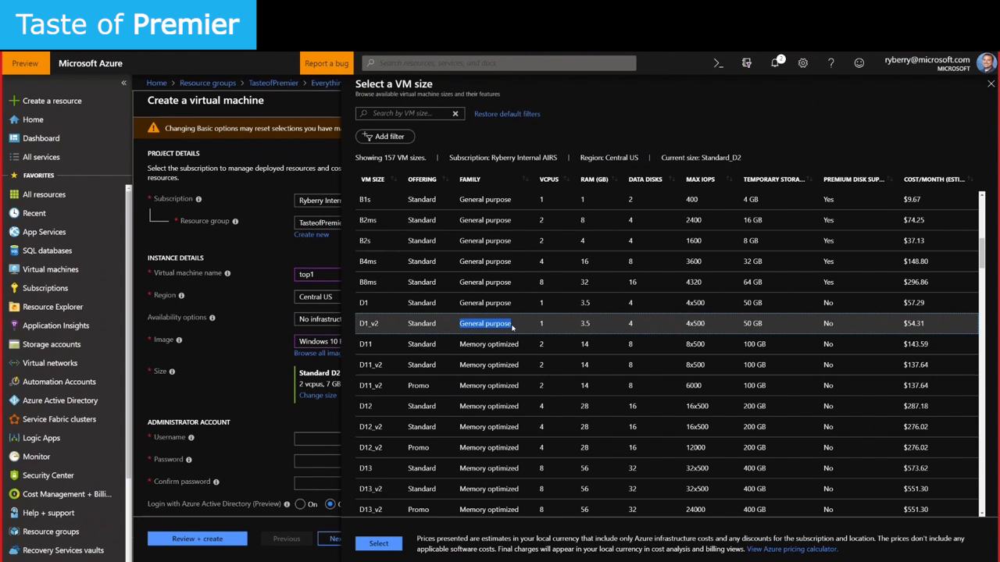
pyautogui.scroll(-3, 512, 328)
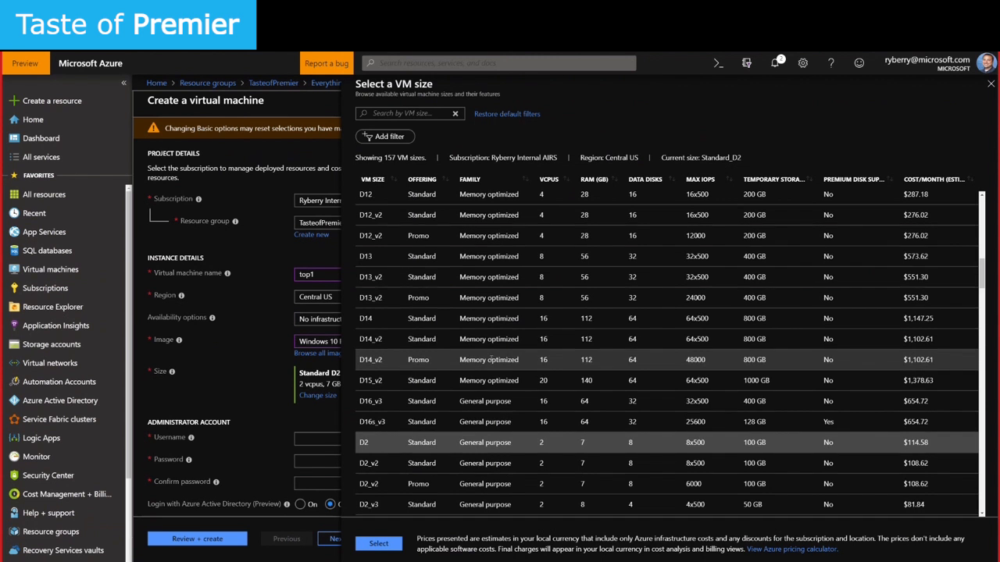
pyautogui.scroll(3, 500, 354)
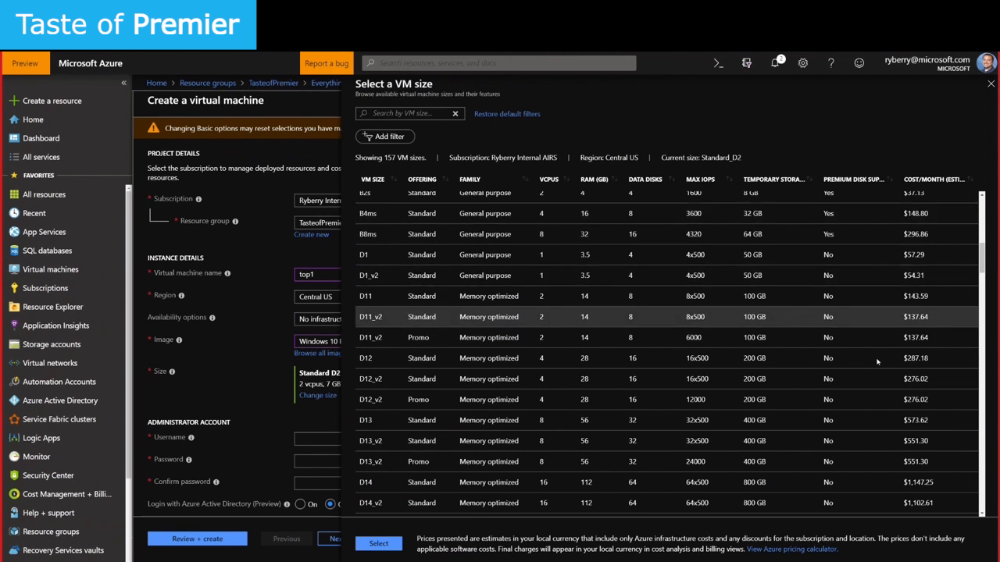
# Browse VM sizes, noting D15_v2 at $1,378.63 monthly, and close the list keeping Standard D2
pyautogui.scroll(-1, 851, 312)
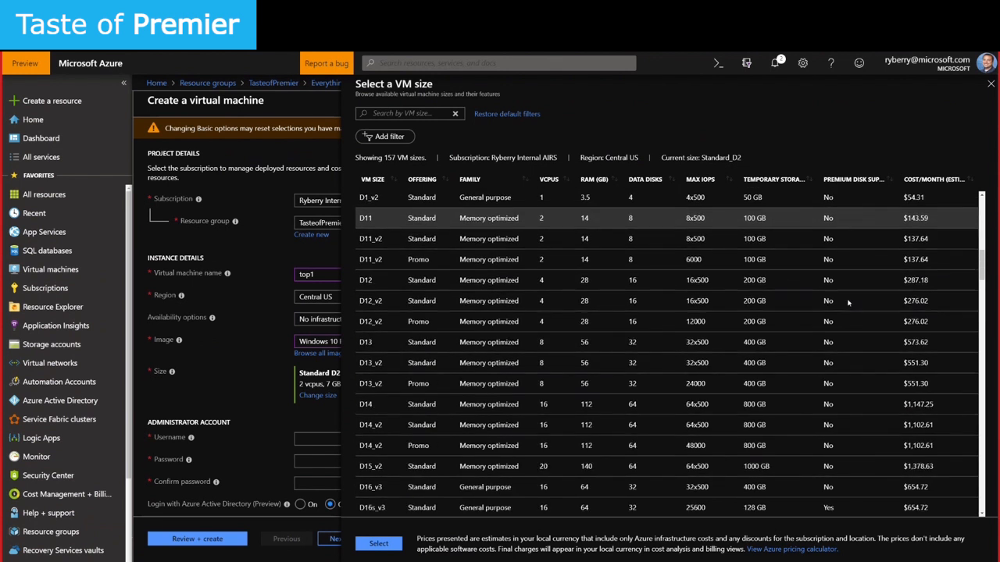
pyautogui.scroll(-2, 848, 303)
pyautogui.scroll(-1, 849, 302)
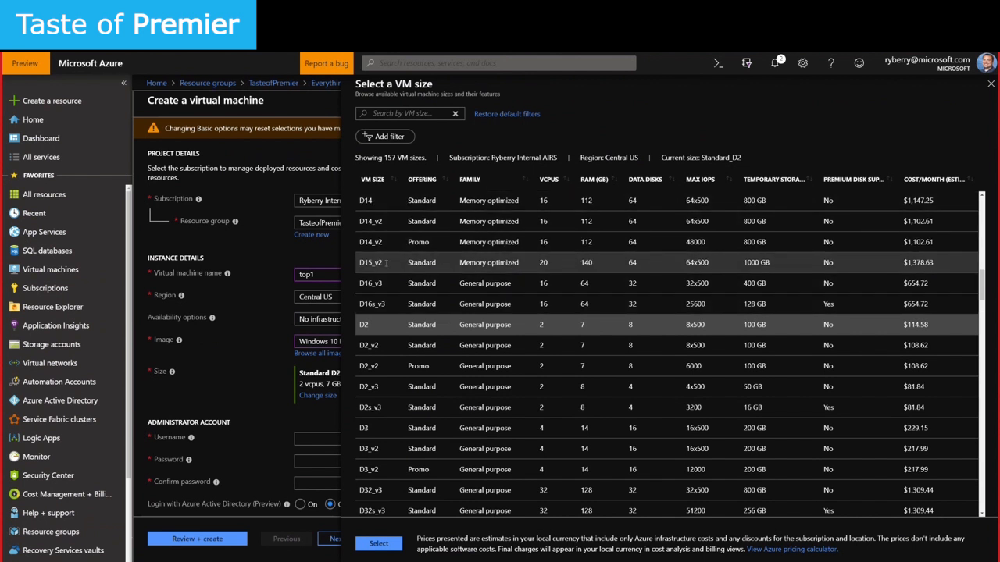
pyautogui.moveTo(934, 264); pyautogui.dragTo(904, 264)
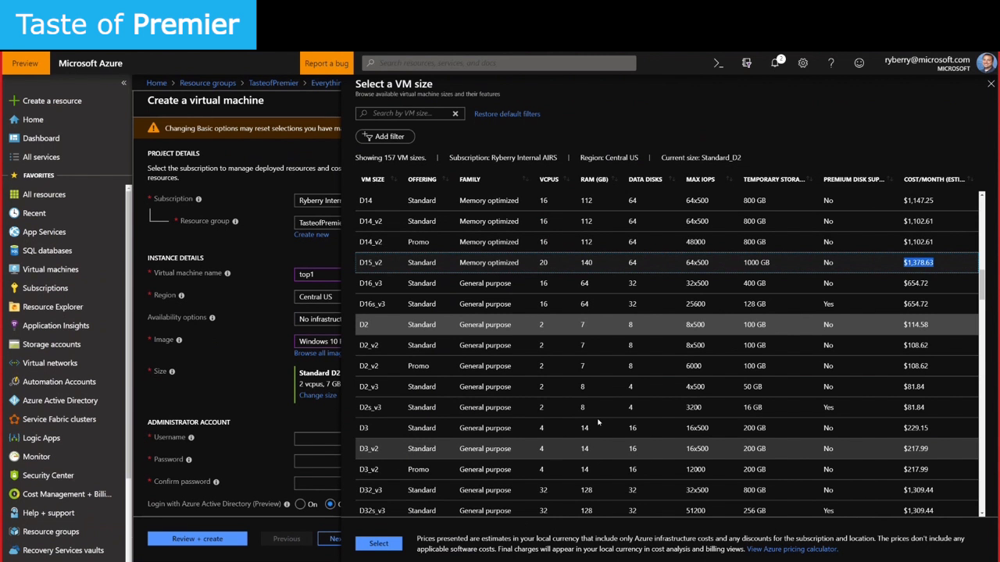
pyautogui.click(991, 85)
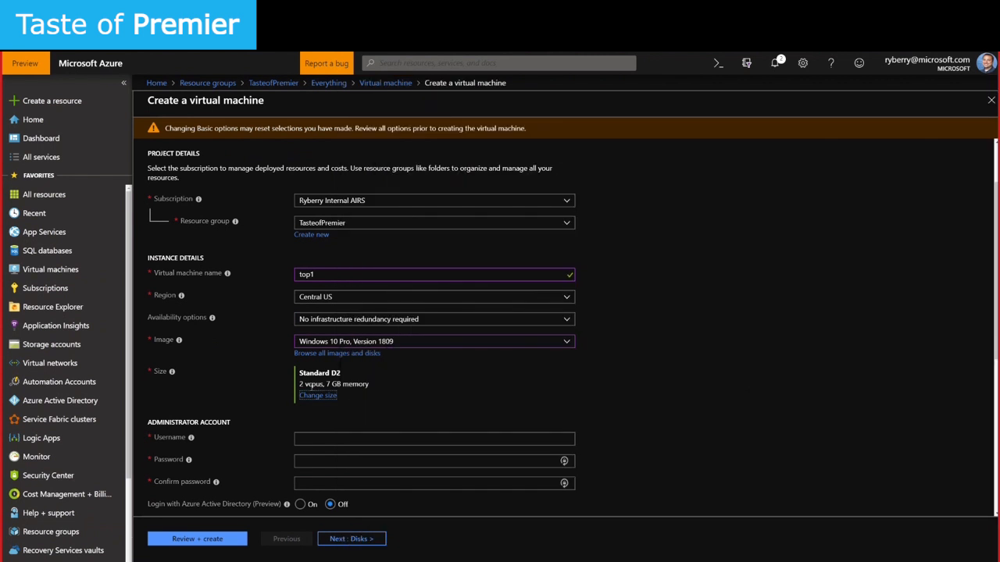
# Fill in top1's administrator username, password and password confirmation, leaving Azure AD login off
pyautogui.moveTo(304, 385); pyautogui.dragTo(435, 383)
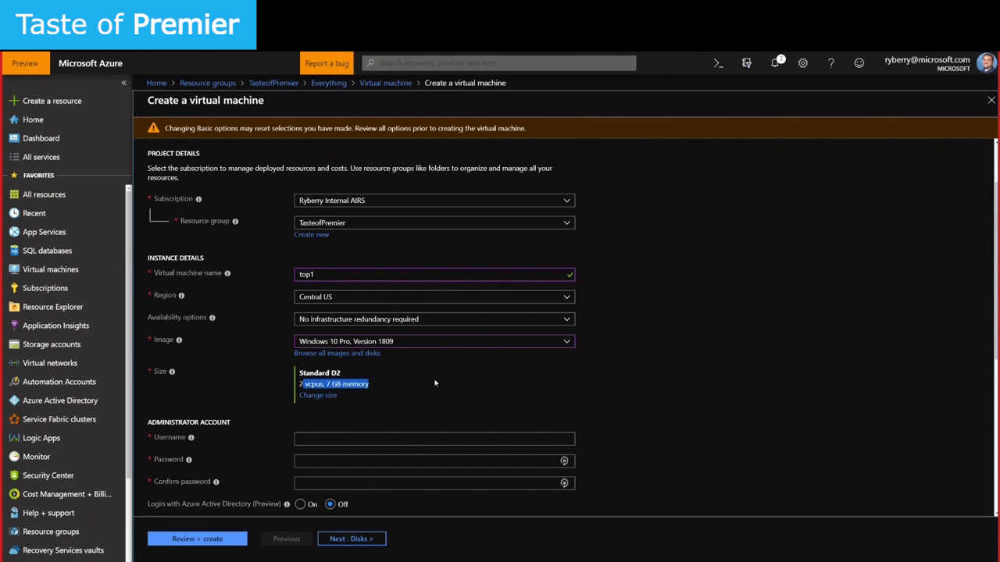
pyautogui.click(450, 406)
pyautogui.scroll(-1, 449, 405)
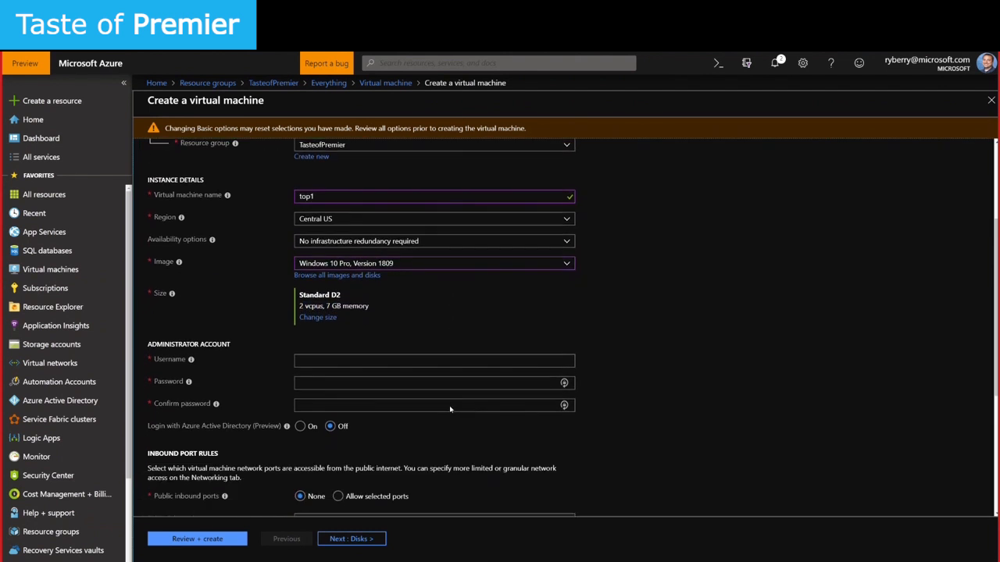
pyautogui.click(337, 360)
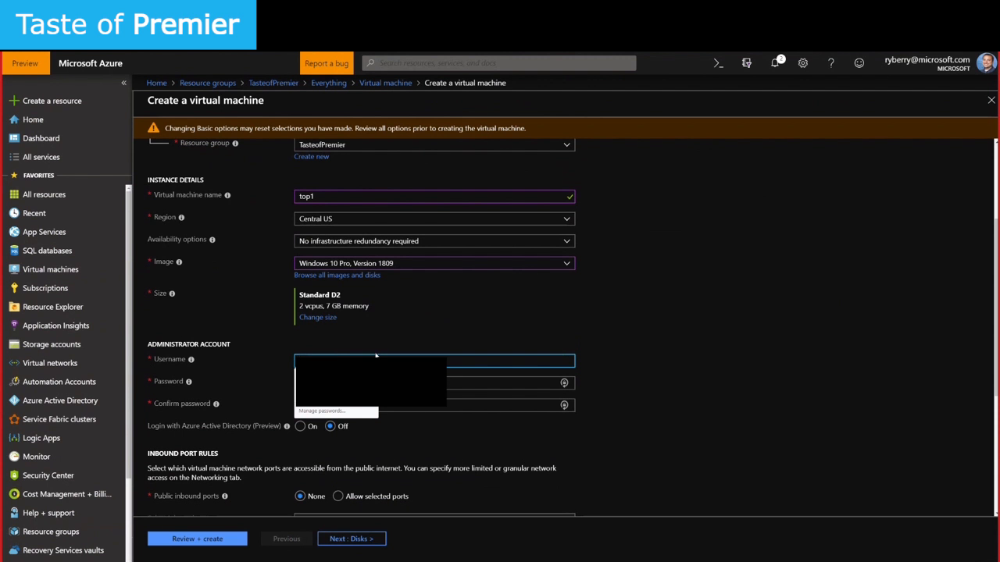
pyautogui.press('Tab')
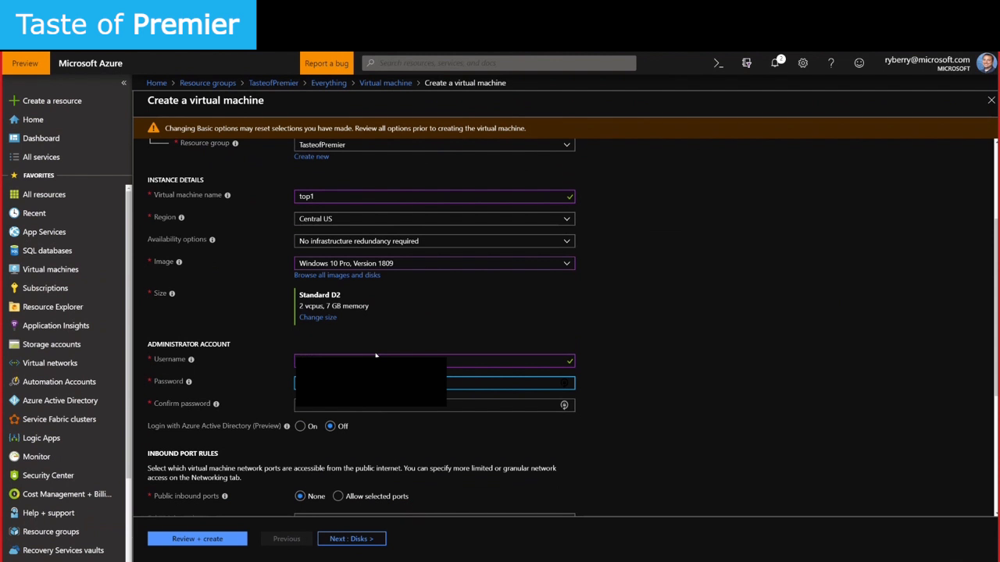
pyautogui.press('Tab')
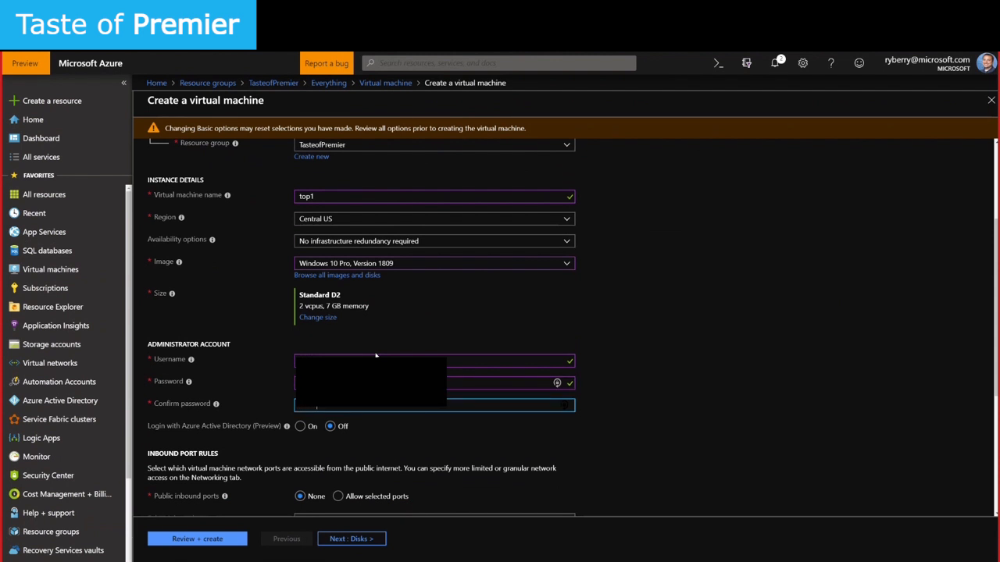
pyautogui.press('Tab')
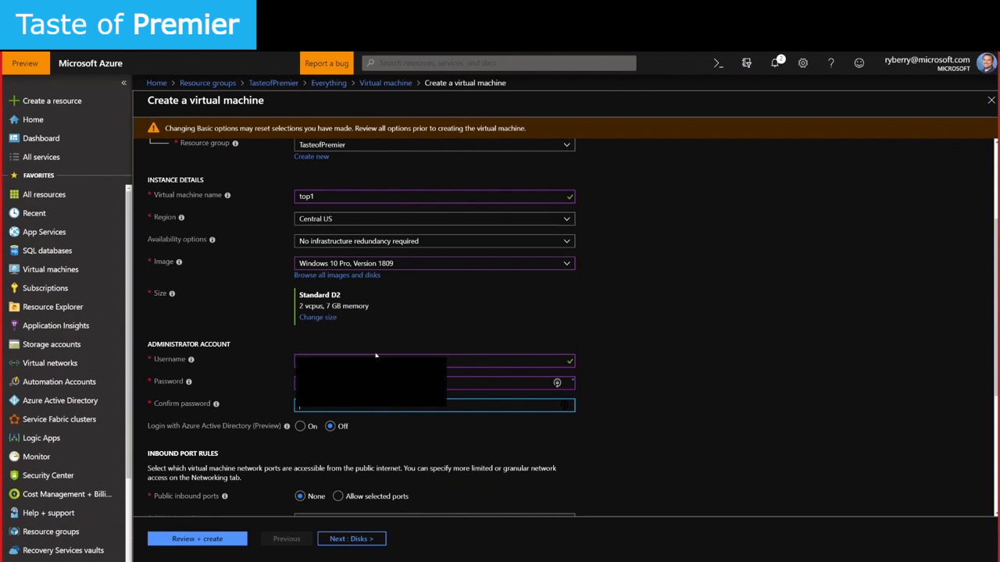
pyautogui.write('•')
pyautogui.press('Tab')
pyautogui.scroll(-3, 165, 289)
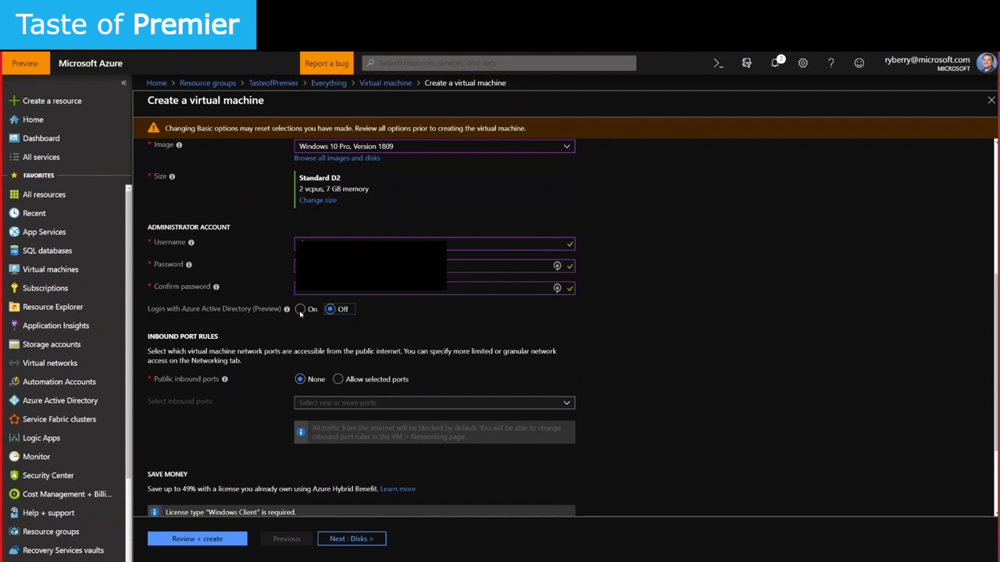
pyautogui.moveTo(287, 310)
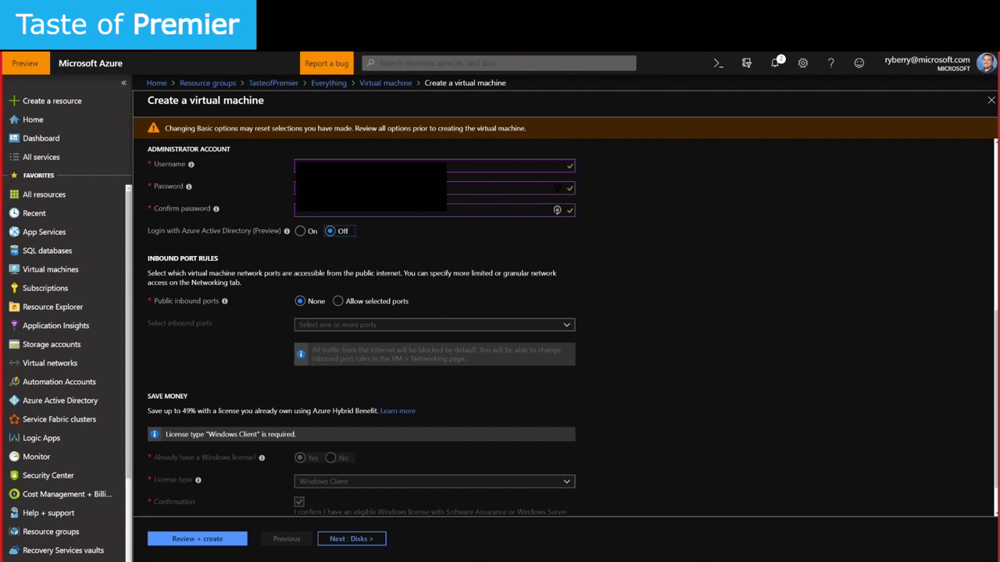
# Allow only RDP (3389) as top1's selected public inbound port
pyautogui.click(339, 303)
pyautogui.click(334, 324)
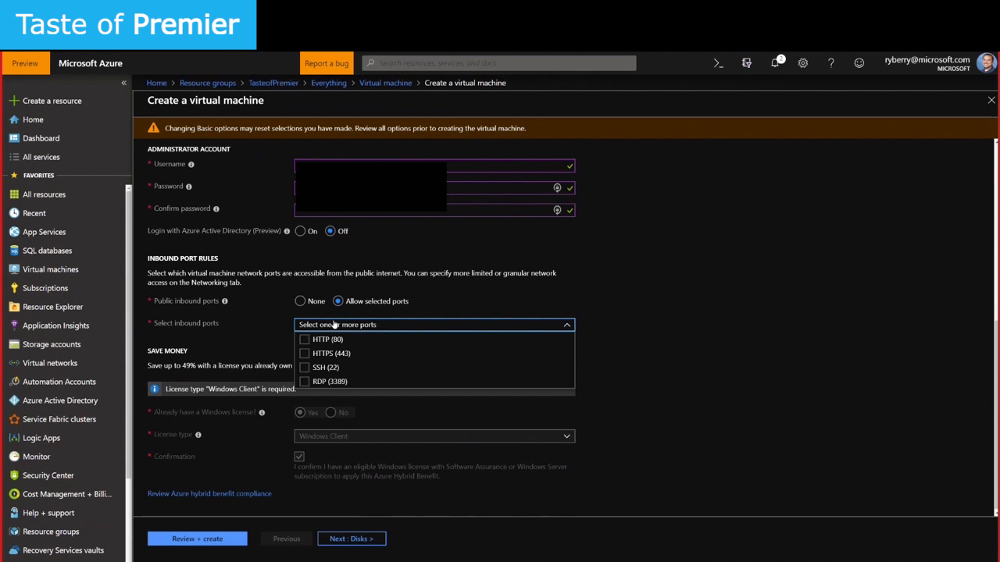
pyautogui.click(305, 382)
pyautogui.click(603, 355)
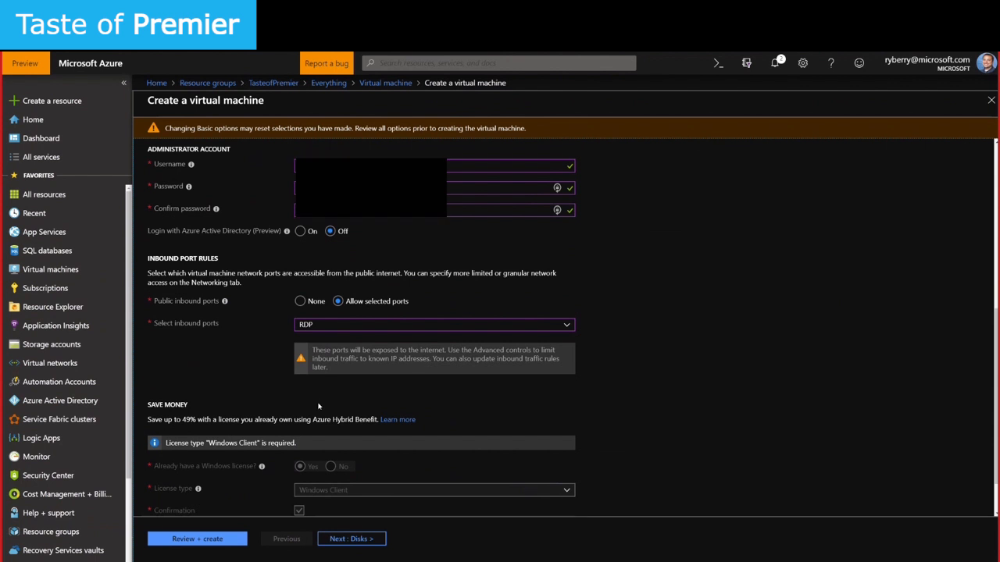
pyautogui.click(332, 324)
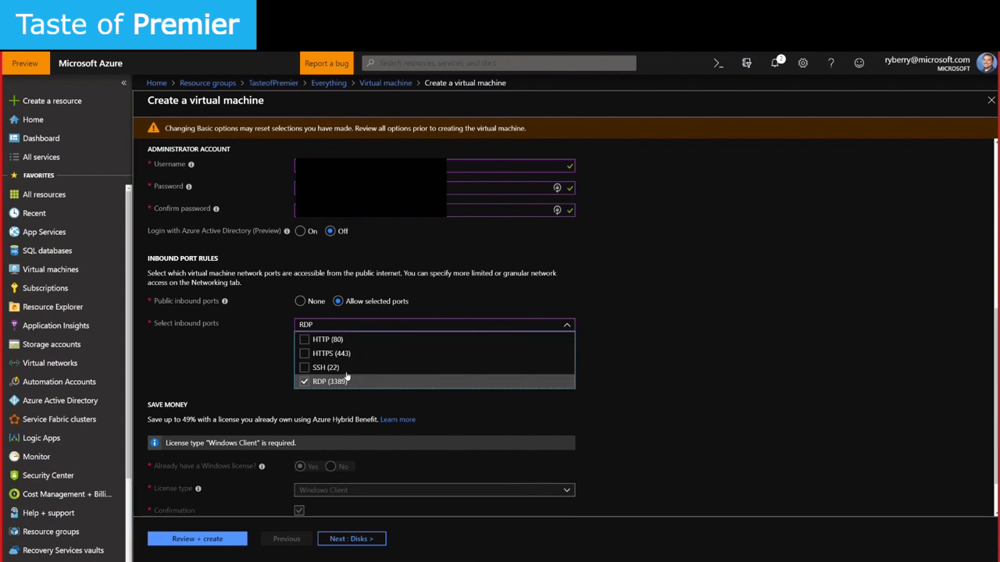
pyautogui.click(604, 352)
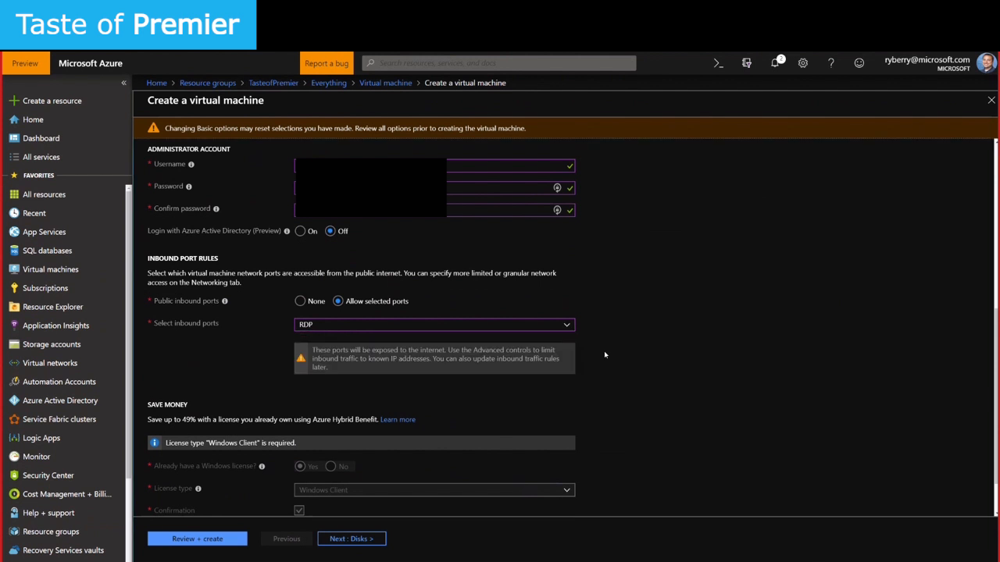
pyautogui.scroll(-1, 317, 409)
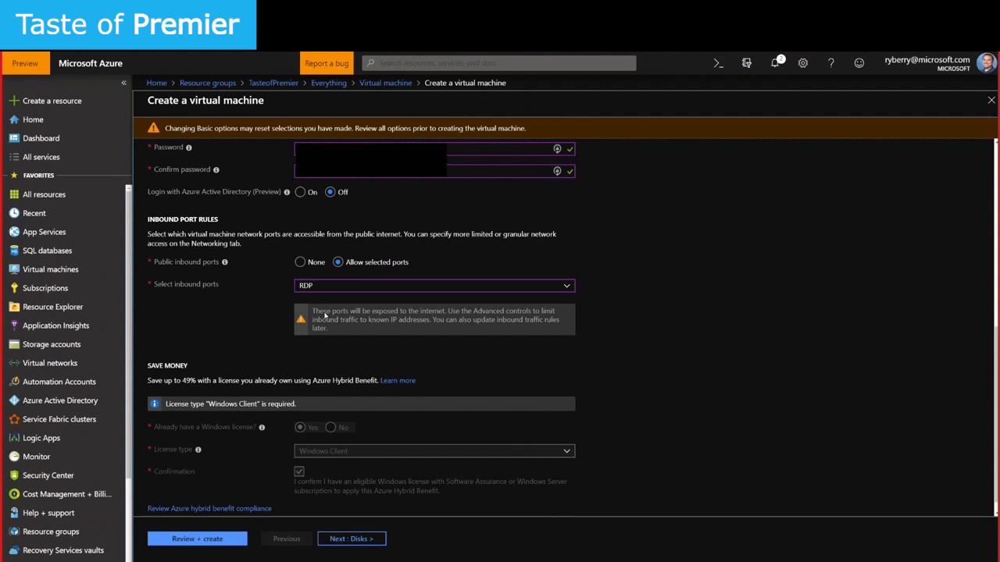
pyautogui.click(302, 264)
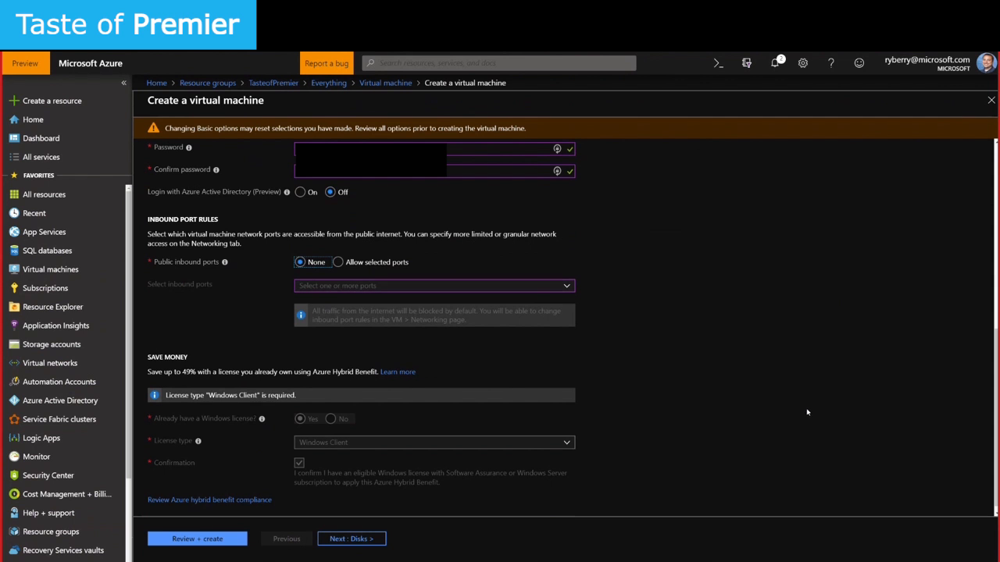
pyautogui.click(369, 264)
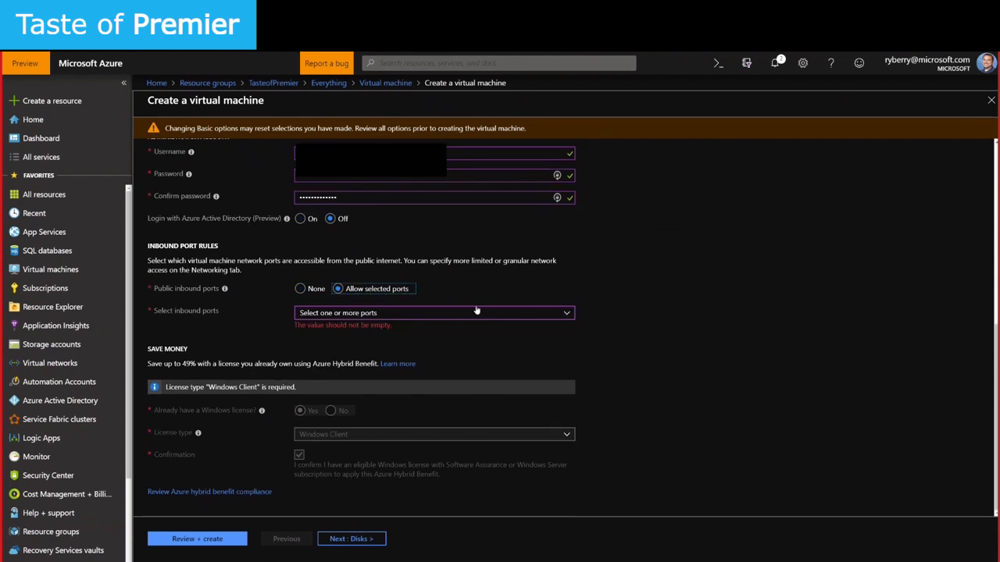
pyautogui.click(474, 316)
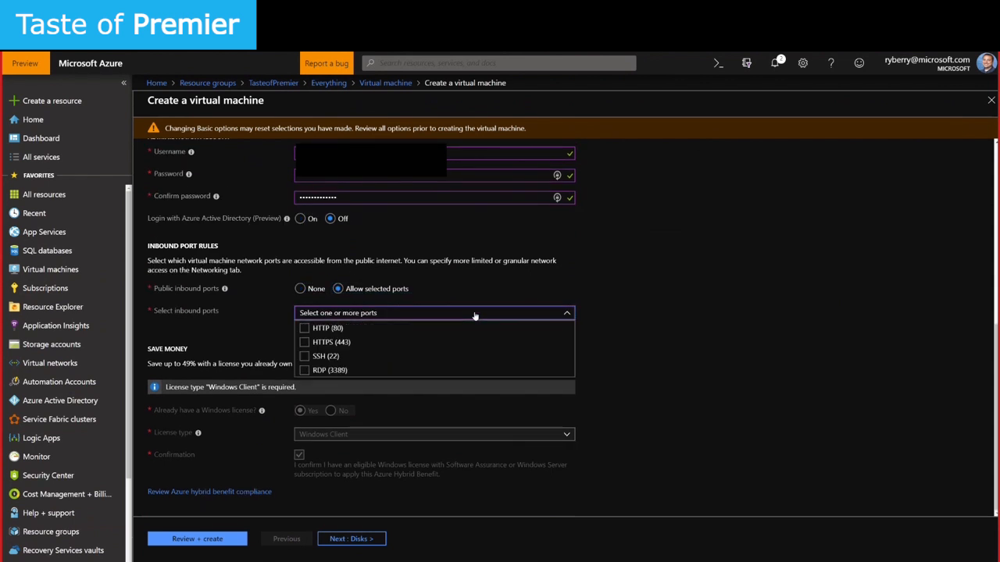
pyautogui.click(302, 372)
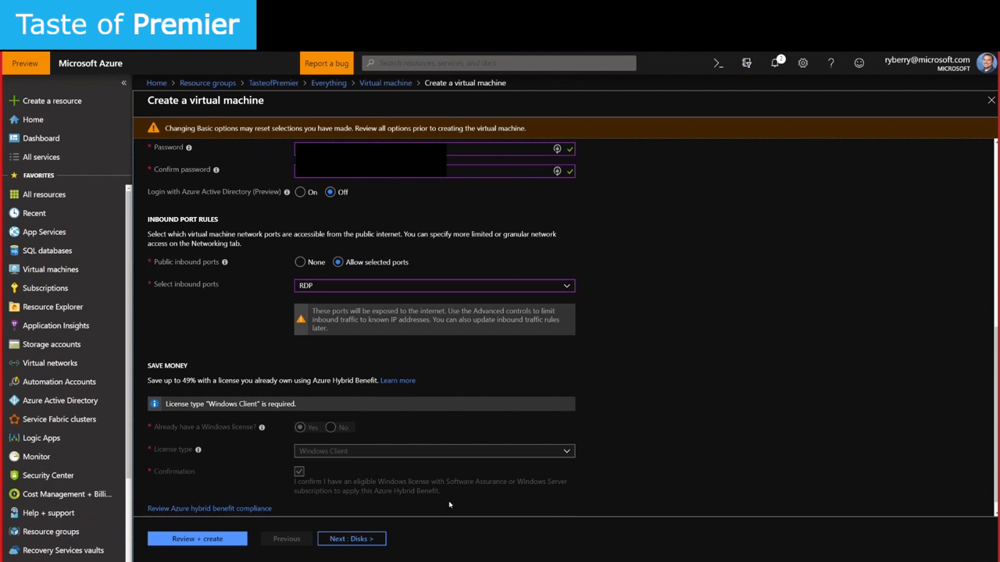
# Go to the Disks step, dismiss the browser's password-save prompt, and keep the Standard SSD OS disk
pyautogui.click(366, 538)
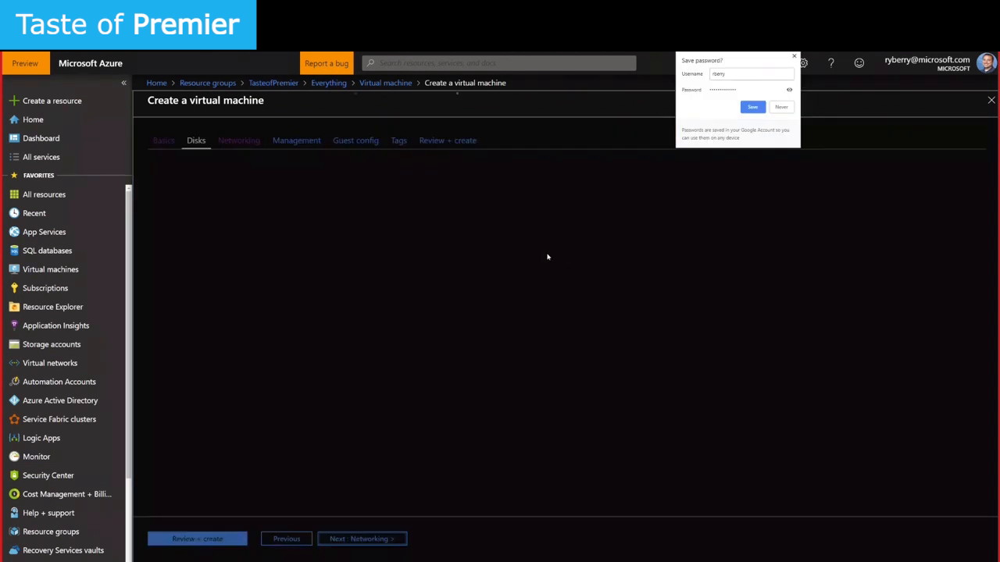
pyautogui.click(794, 56)
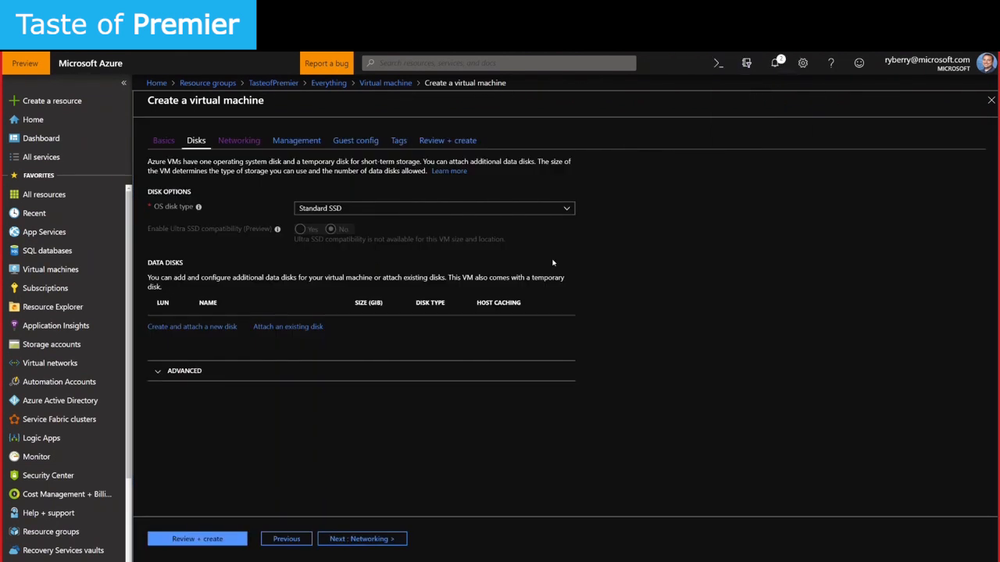
pyautogui.click(330, 212)
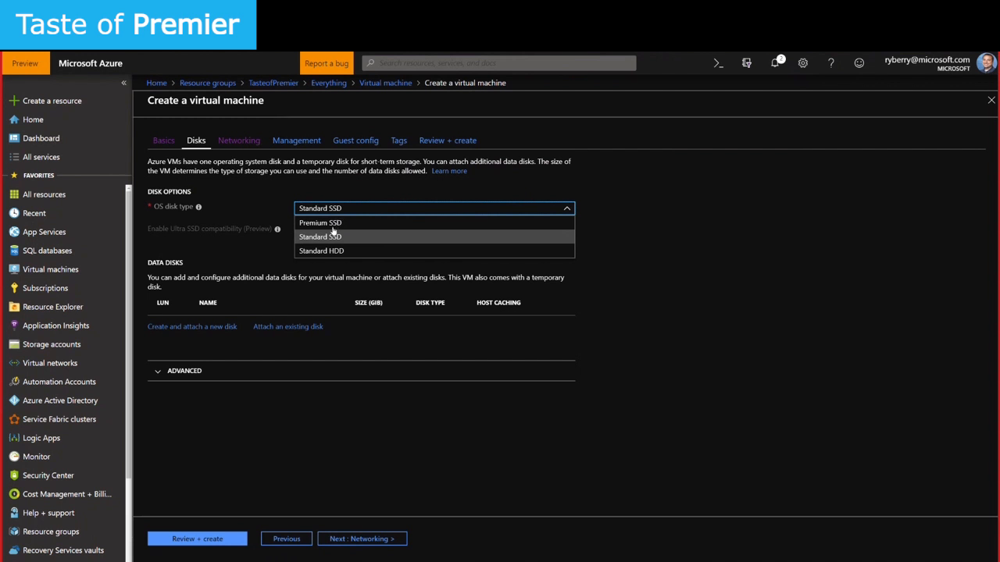
pyautogui.click(475, 233)
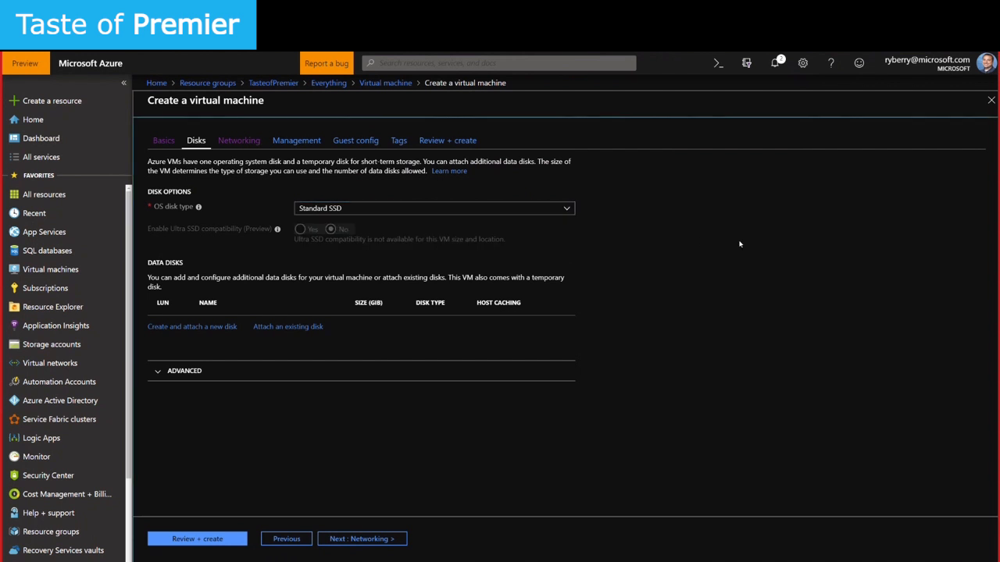
pyautogui.click(353, 210)
pyautogui.click(353, 211)
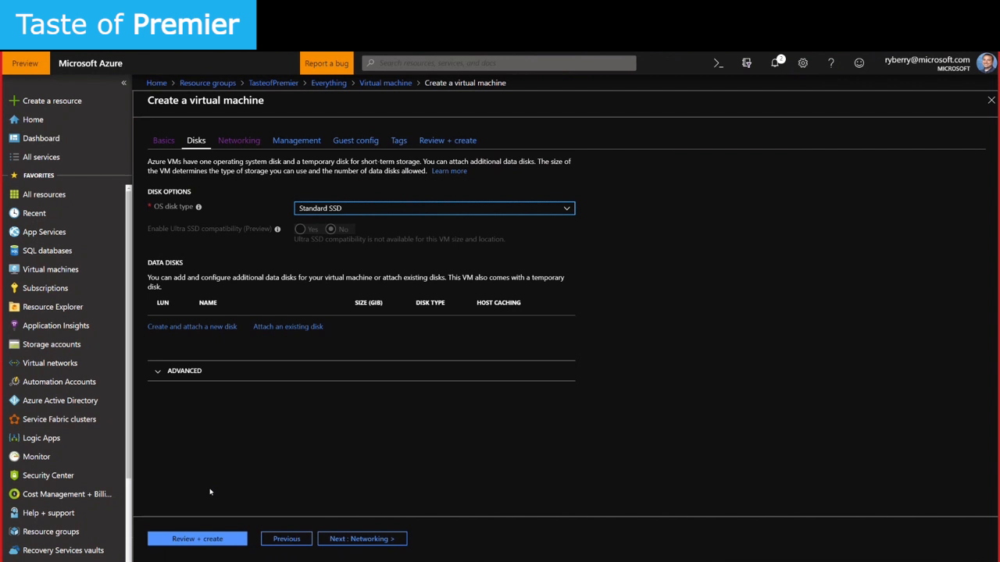
# Use testnet, Subnet1, a new top1-ip public IP and a basic NIC security group allowing RDP
pyautogui.click(346, 539)
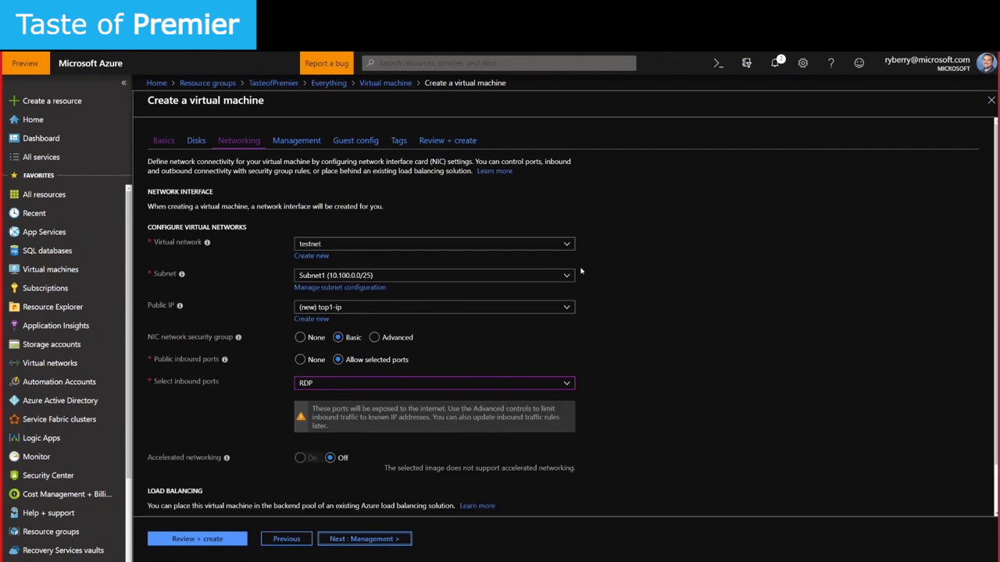
pyautogui.click(325, 243)
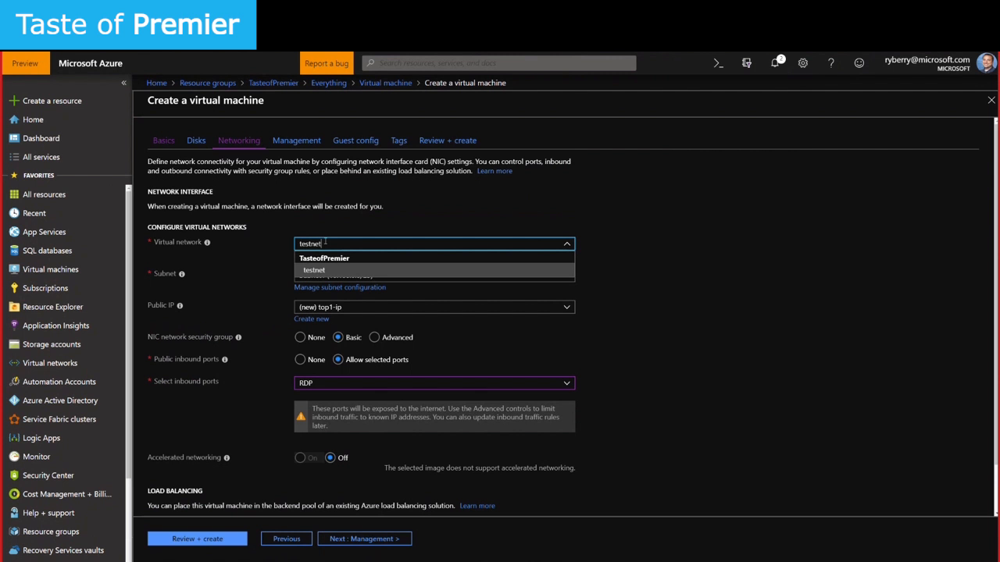
pyautogui.press('Return')
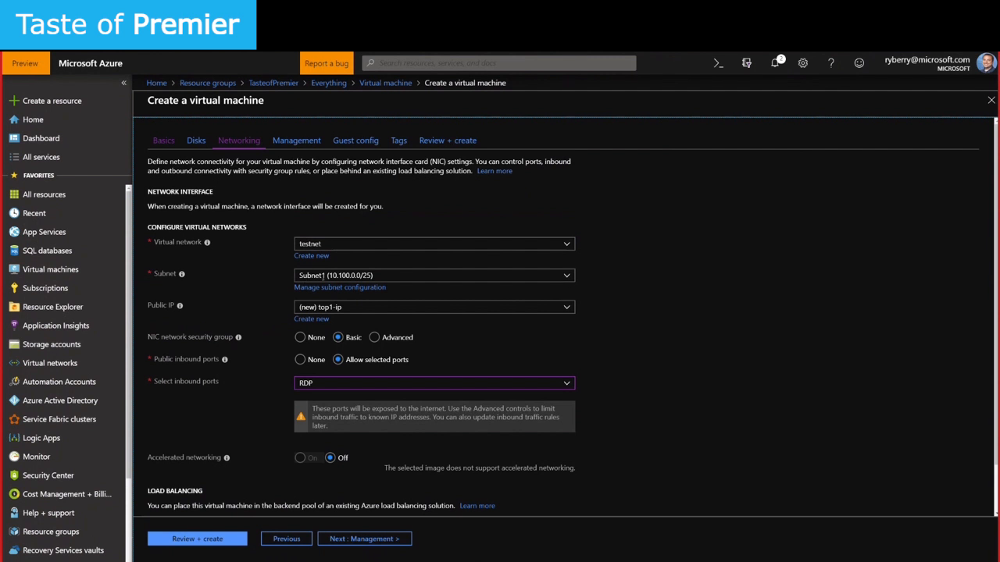
pyautogui.click(415, 277)
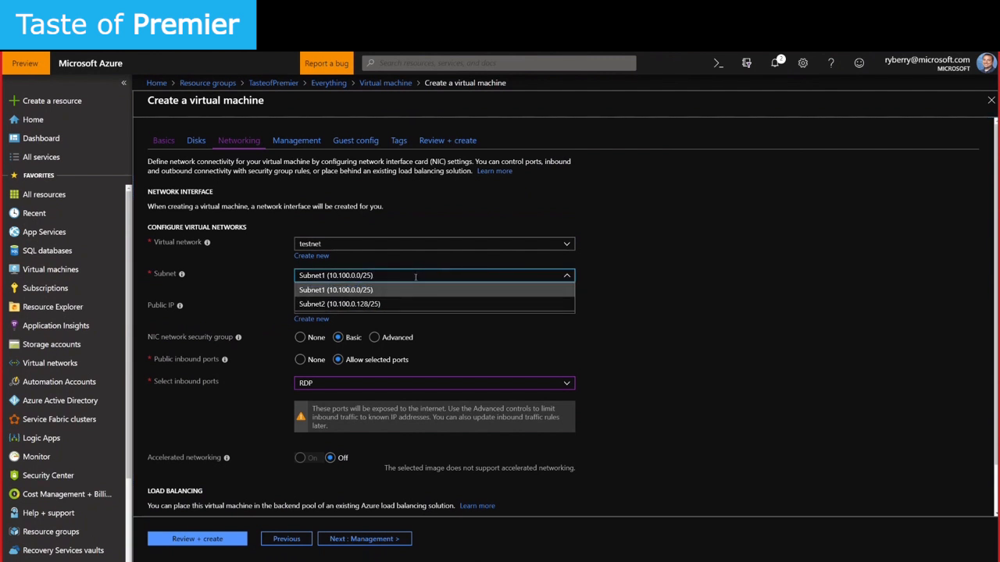
pyautogui.click(660, 261)
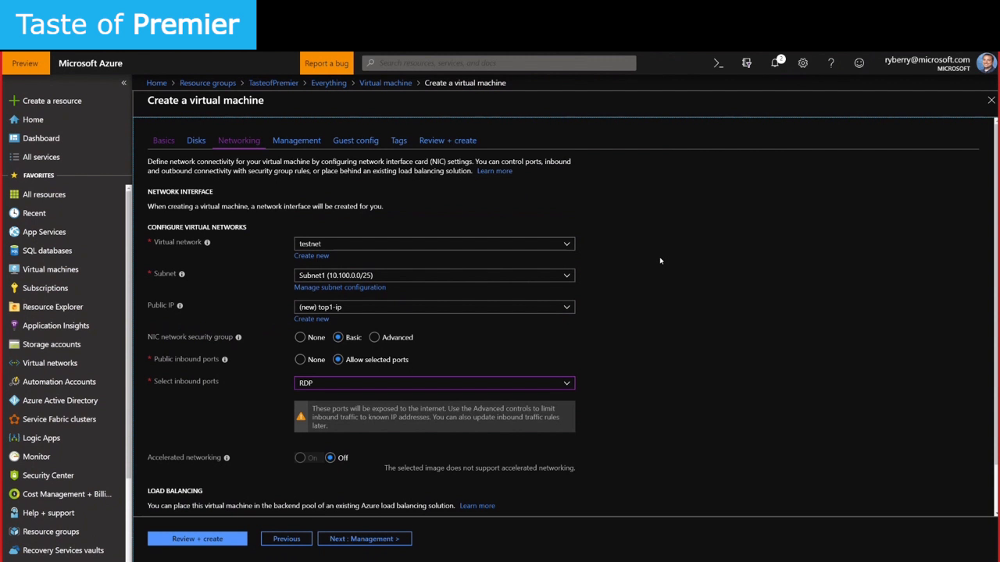
pyautogui.click(353, 310)
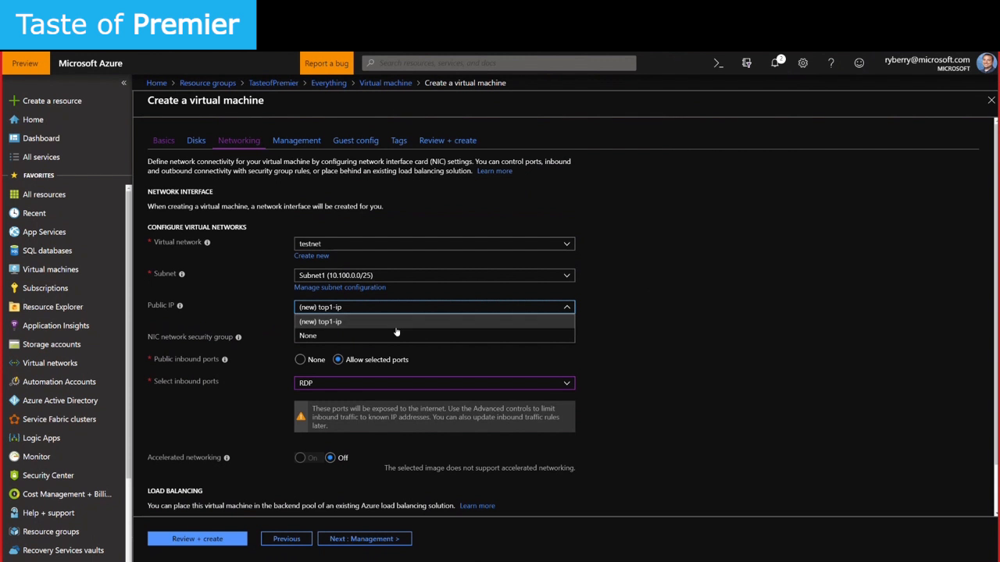
pyautogui.click(336, 322)
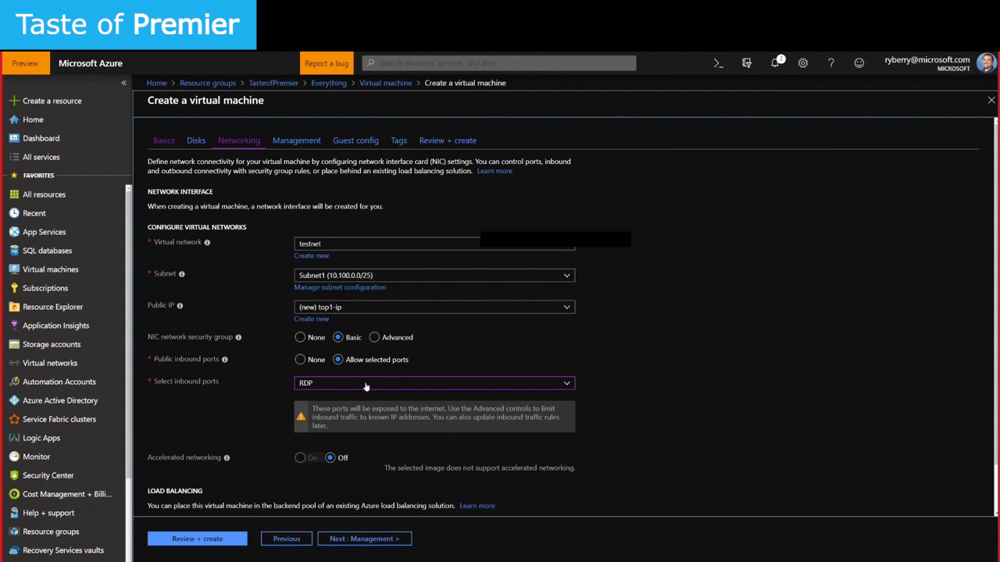
pyautogui.scroll(-1, 219, 456)
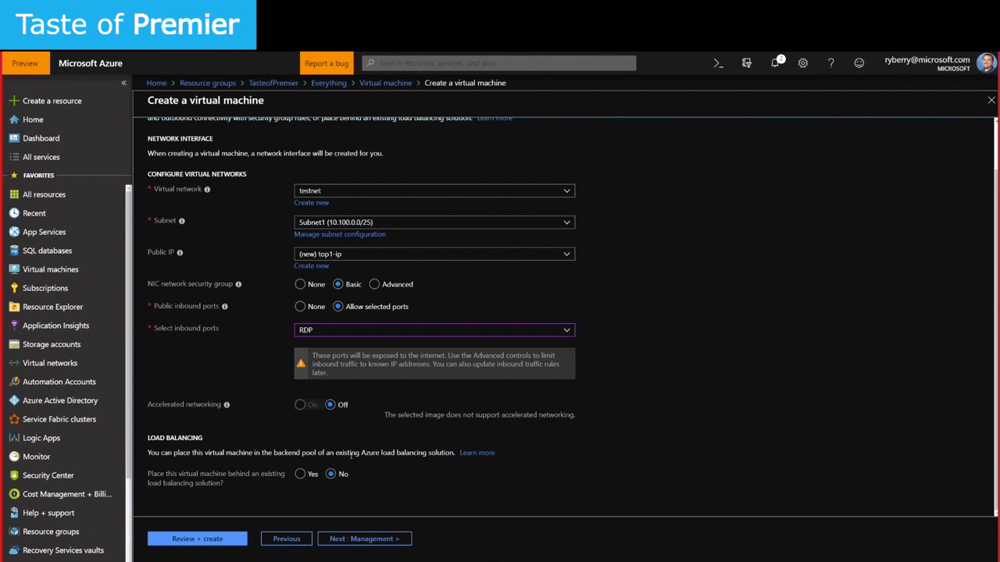
pyautogui.click(369, 540)
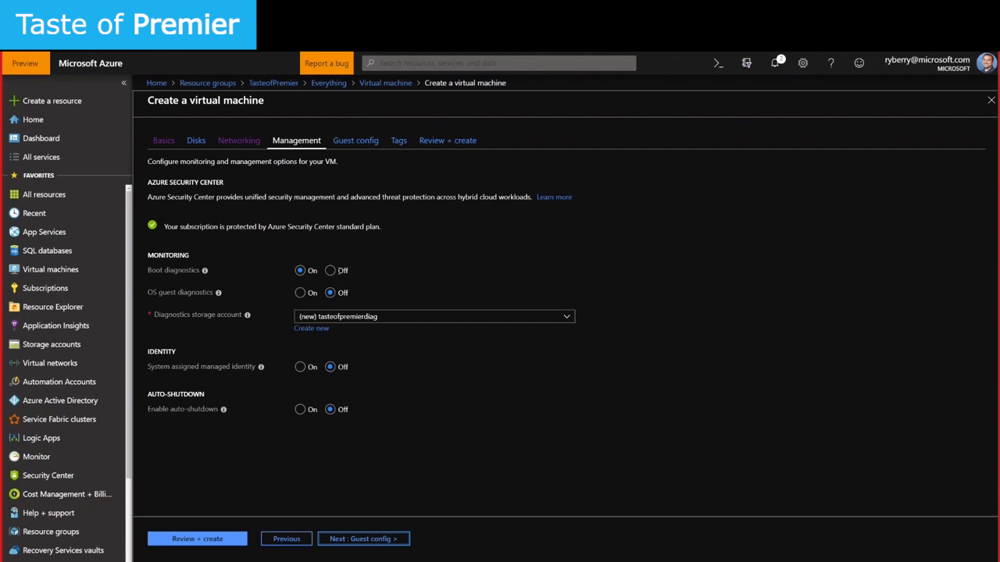
# Toggle boot diagnostics off and back on, keeping the new tasteofpremierdiag storage account
pyautogui.click(335, 271)
pyautogui.click(301, 271)
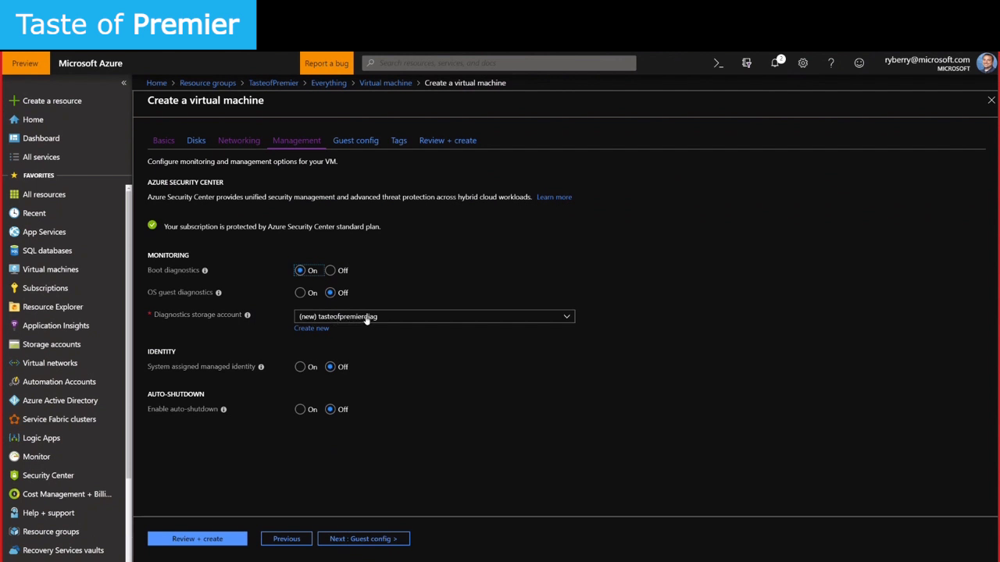
pyautogui.click(366, 320)
pyautogui.click(366, 321)
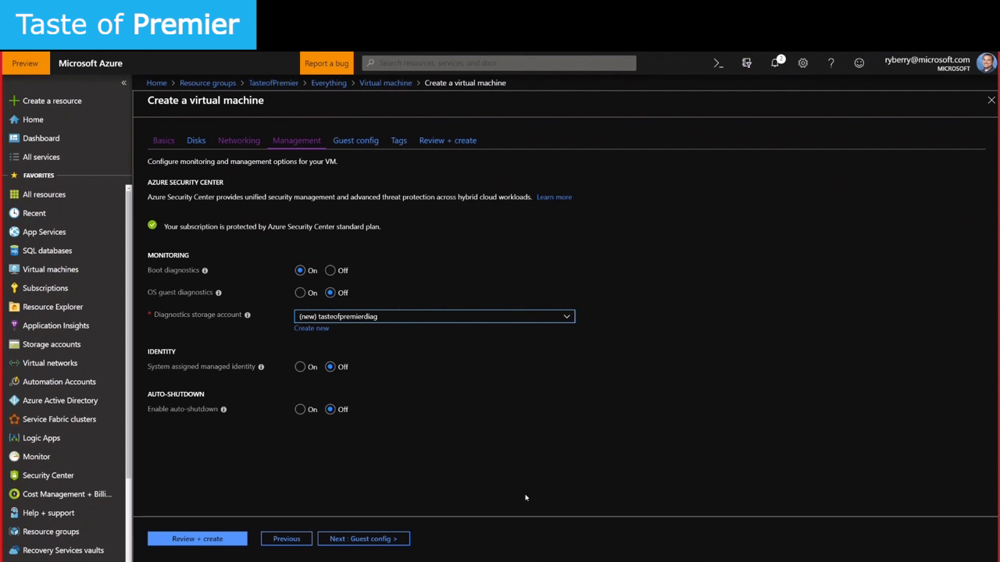
# Turn on auto-shutdown at 7:00:00 PM, leaving the time zone at UTC
pyautogui.click(300, 410)
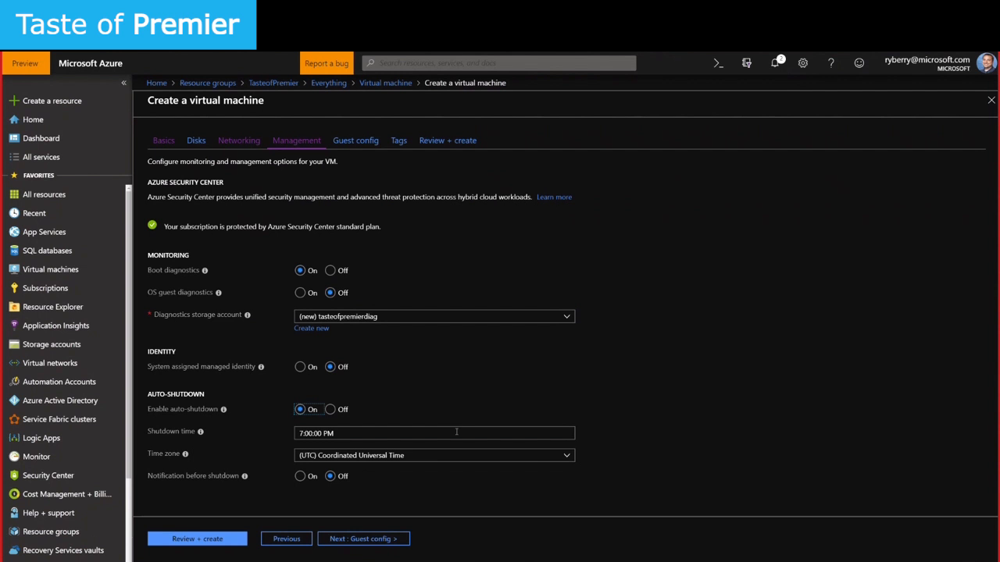
pyautogui.click(357, 458)
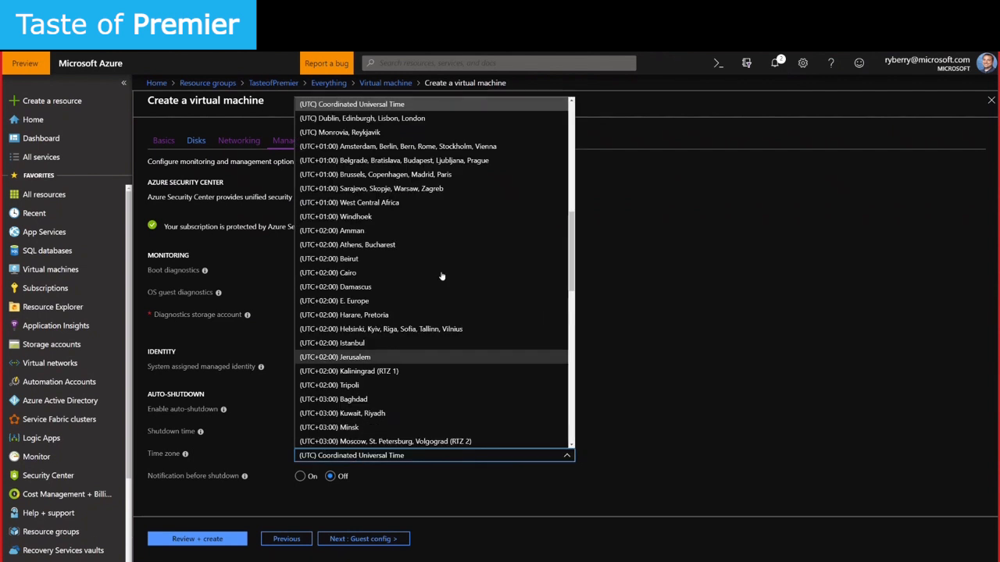
pyautogui.click(685, 297)
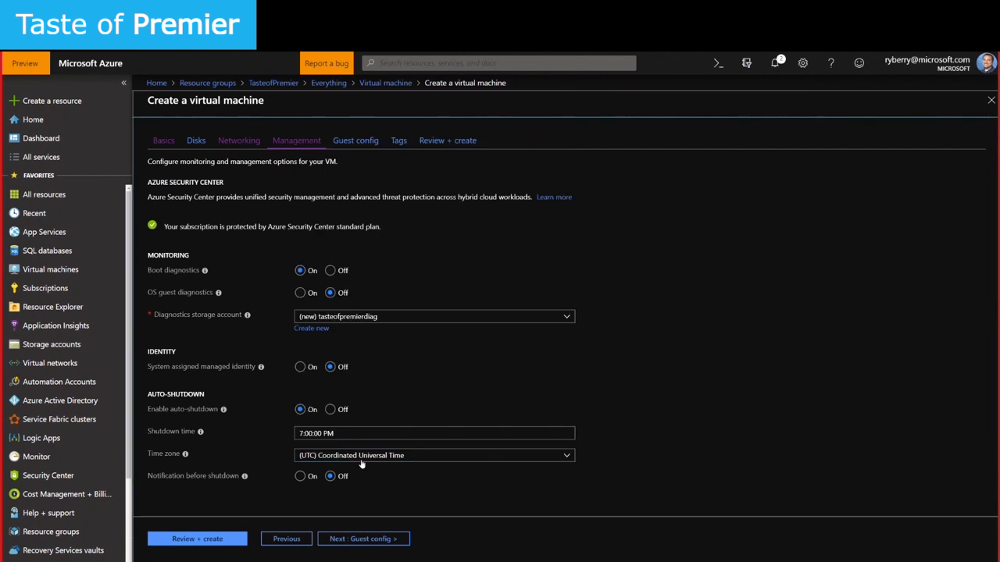
# Advance the VM wizard to the Guest config page, leaving no extensions selected
pyautogui.click(393, 544)
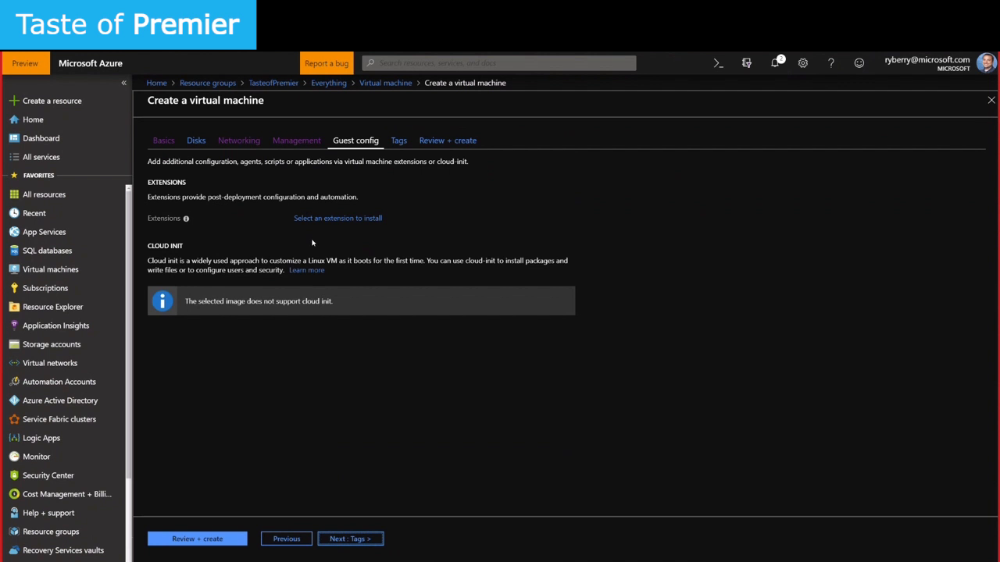
# Tag top1 with Department : Engineering and run final validation on Review + create
pyautogui.click(355, 539)
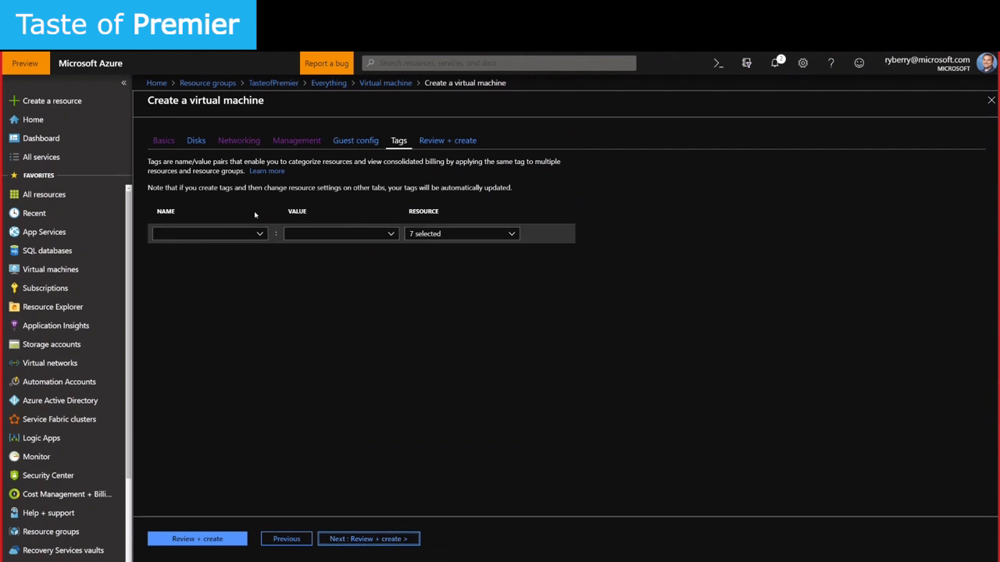
pyautogui.click(260, 235)
pyautogui.scroll(-10, 207, 367)
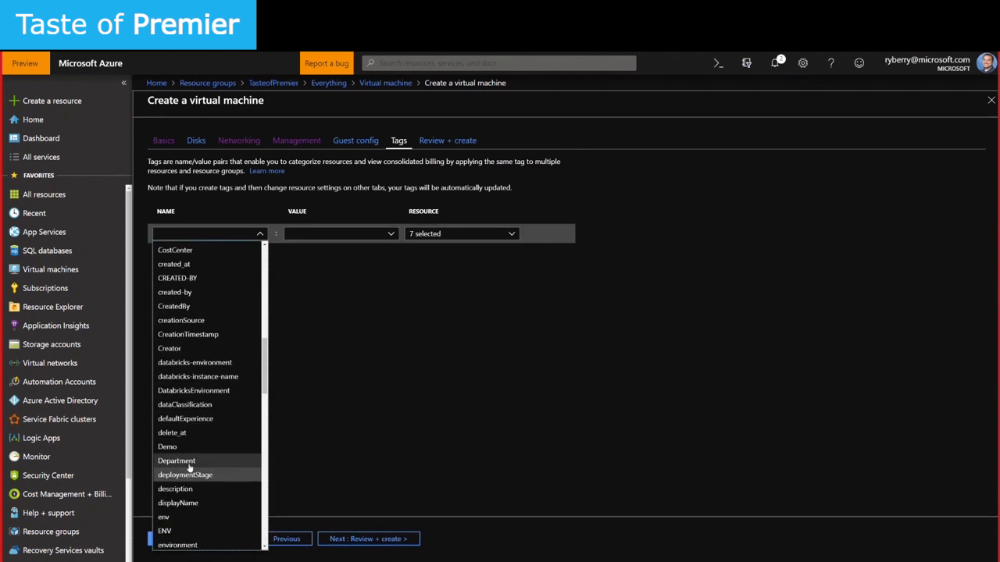
pyautogui.click(189, 462)
pyautogui.click(394, 238)
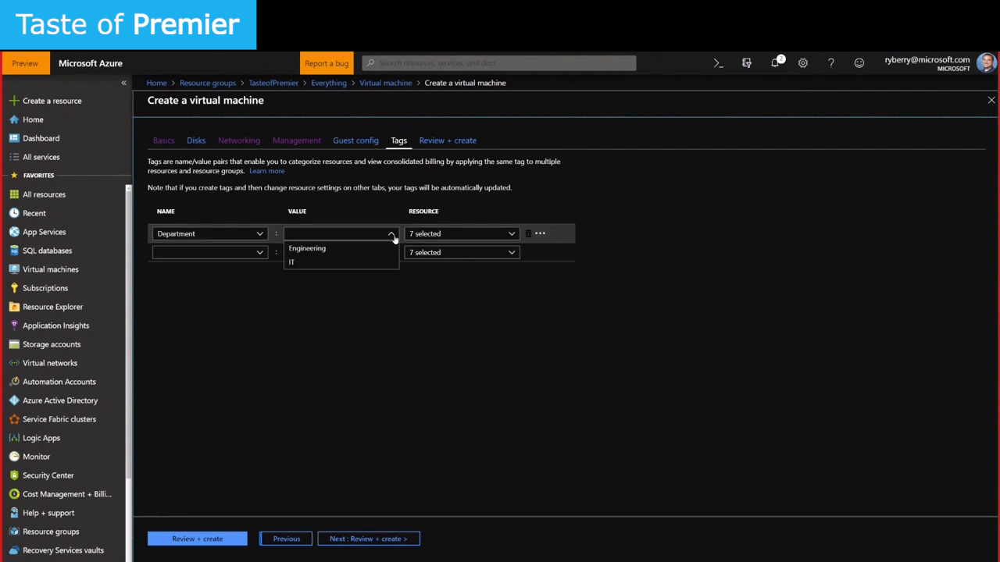
pyautogui.click(348, 250)
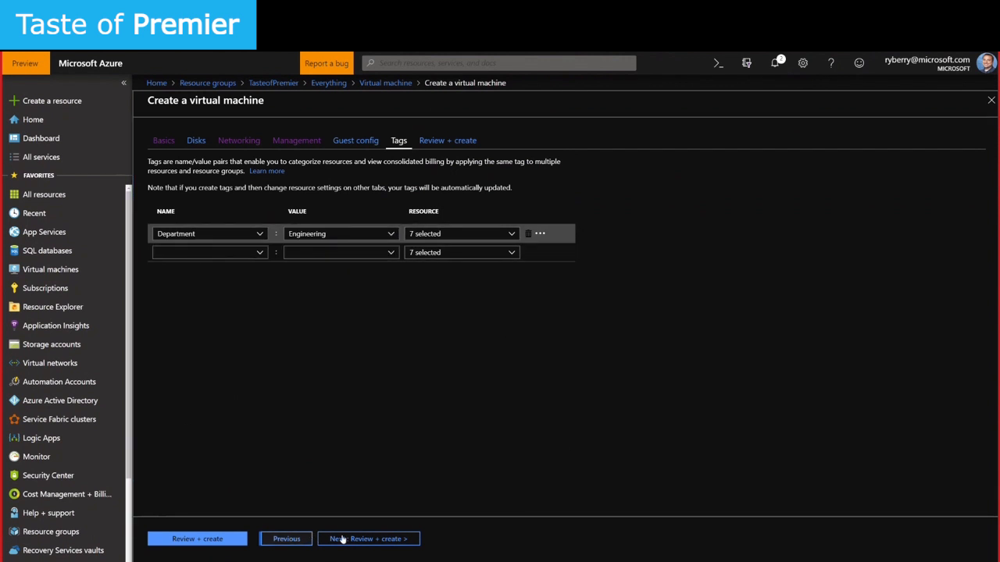
pyautogui.click(367, 541)
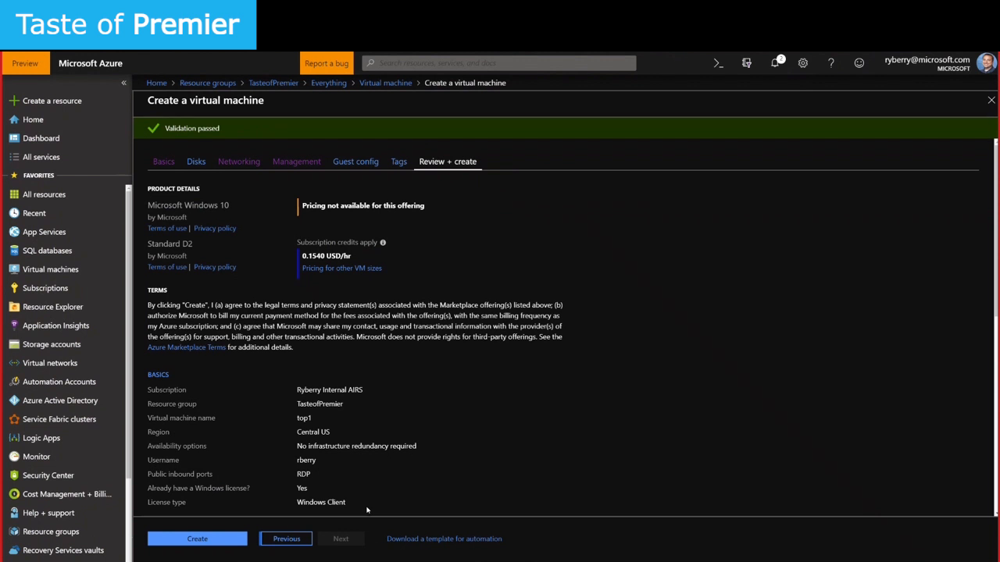
# Start the top1 VM deployment and go to the Resource groups list
pyautogui.click(199, 539)
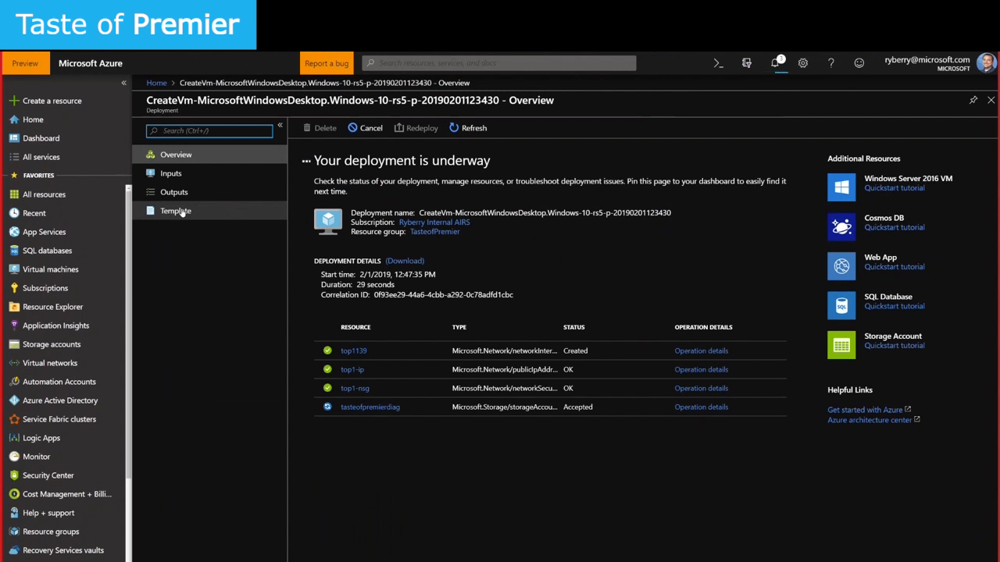
pyautogui.click(71, 532)
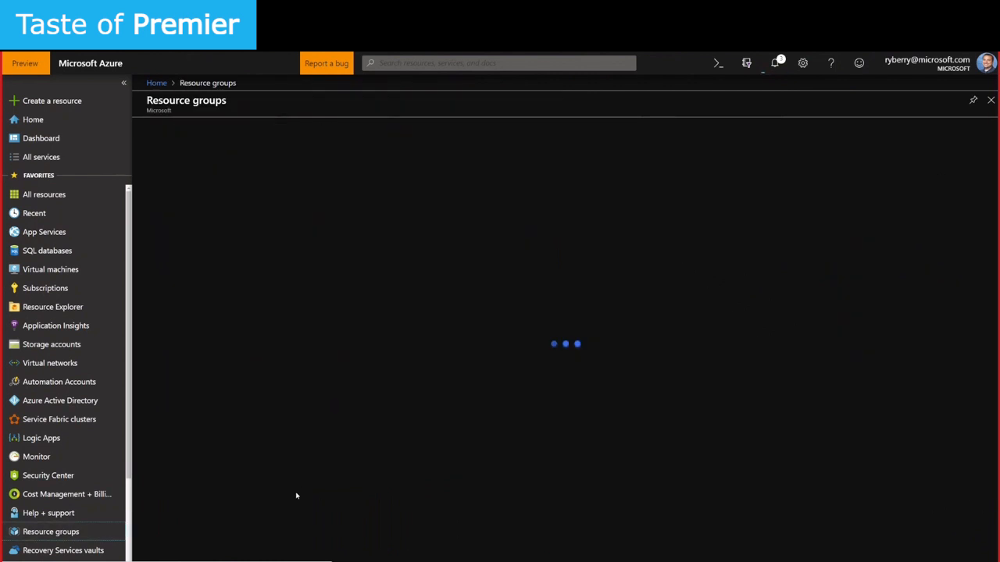
# Open the TasteofPremier resource group and add a new resource to it
pyautogui.scroll(-5, 258, 484)
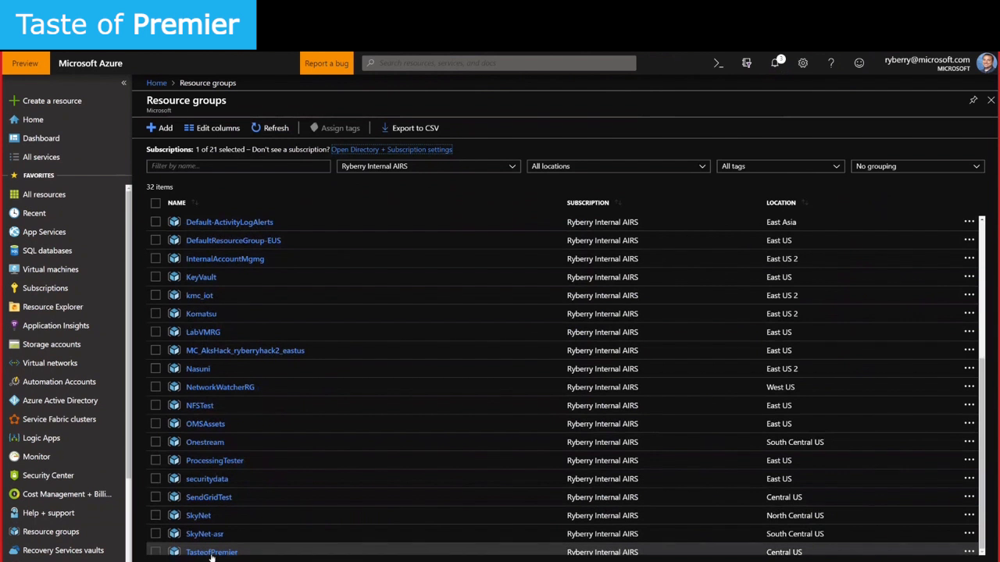
pyautogui.click(212, 551)
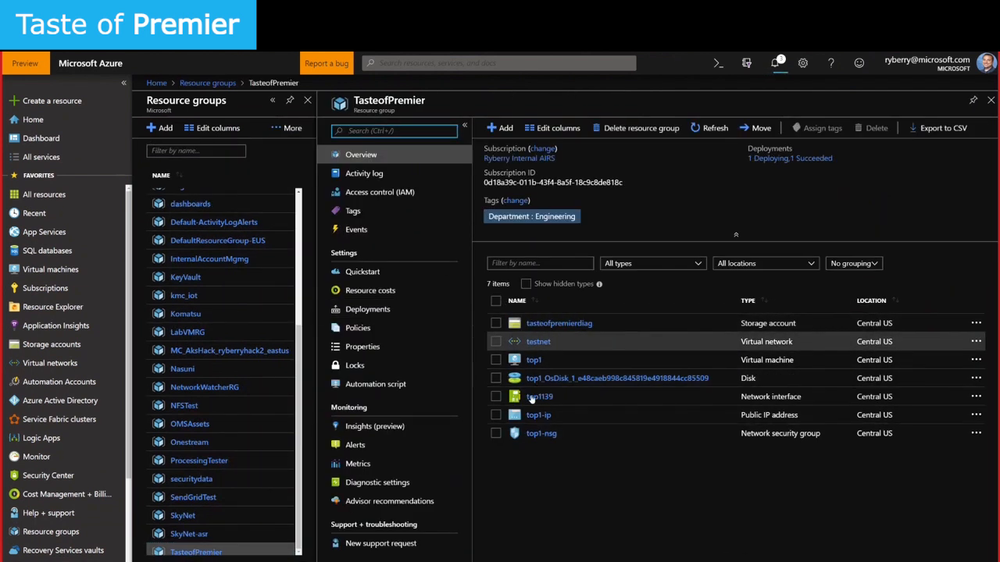
pyautogui.click(503, 131)
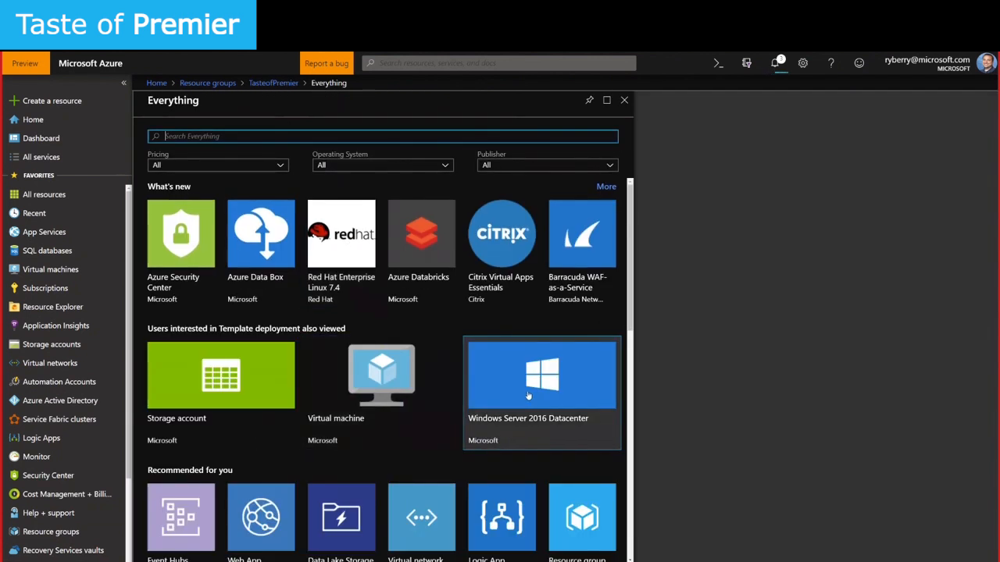
# Start creating a new virtual machine in the TasteofPremier resource group
pyautogui.click(407, 388)
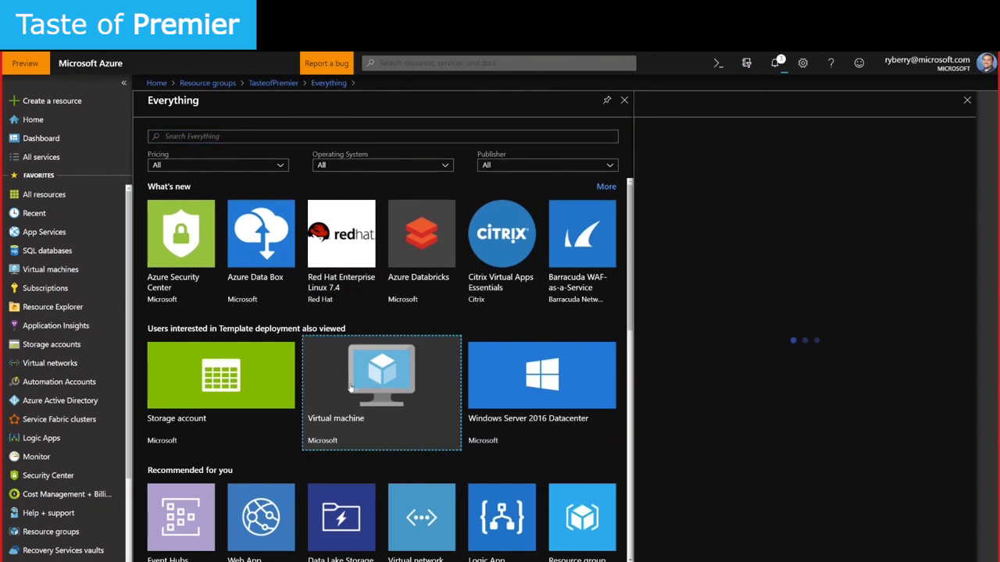
pyautogui.click(670, 552)
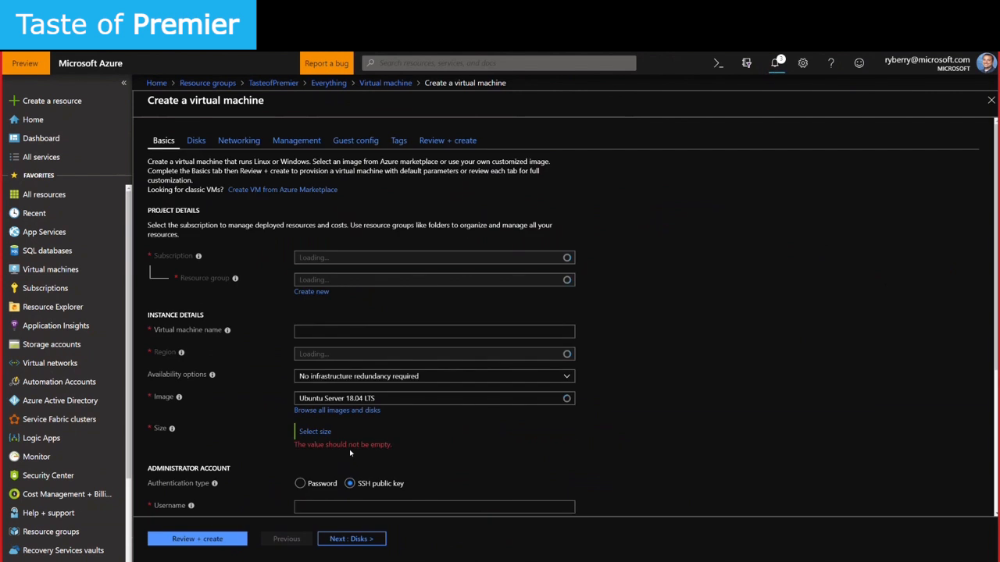
pyautogui.click(388, 279)
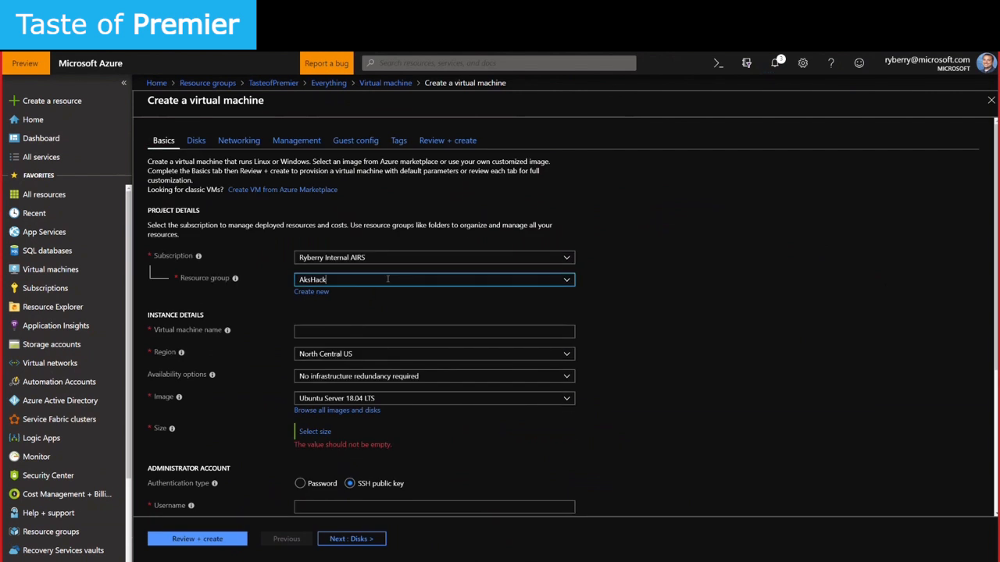
pyautogui.scroll(-5, 358, 500)
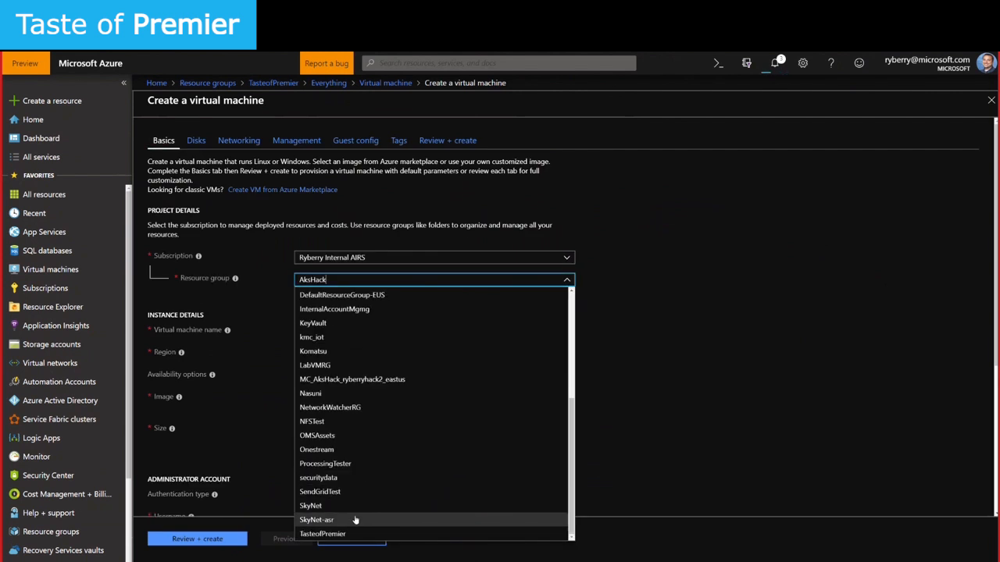
pyautogui.click(345, 533)
# Name the VM top2, place it in Central US, using Windows Server 2016 Datacenter
pyautogui.click(348, 331)
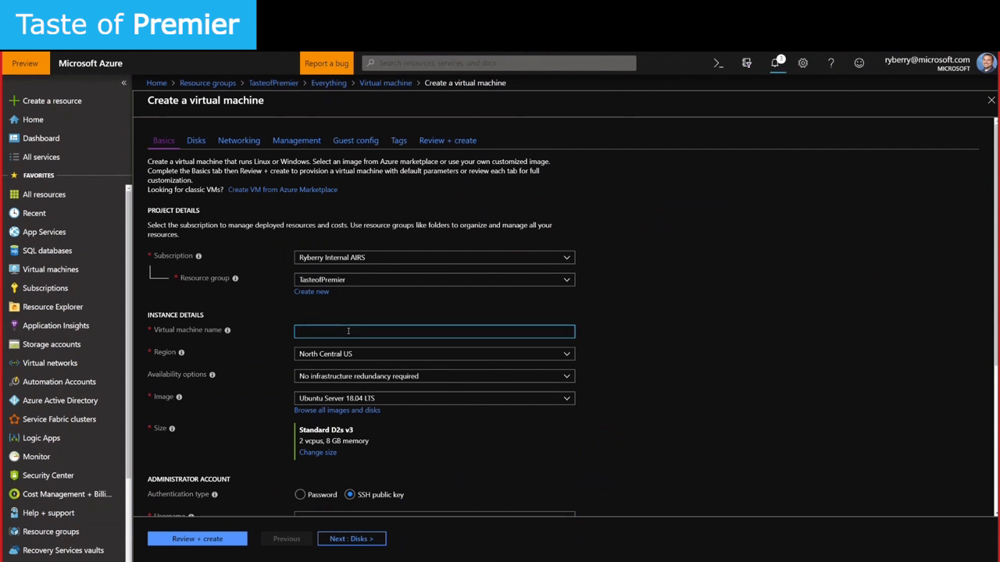
pyautogui.write('top3')
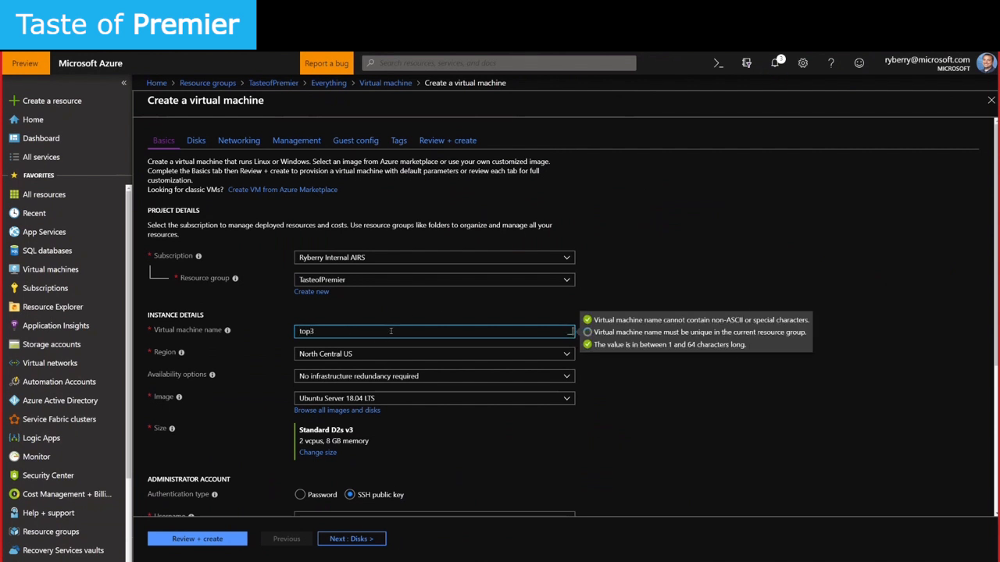
pyautogui.click(391, 356)
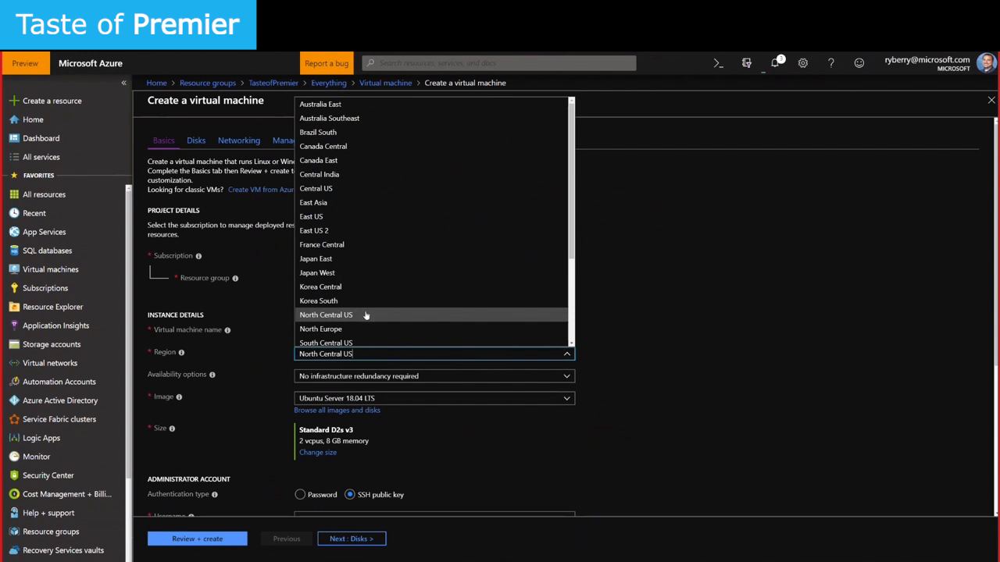
pyautogui.click(337, 188)
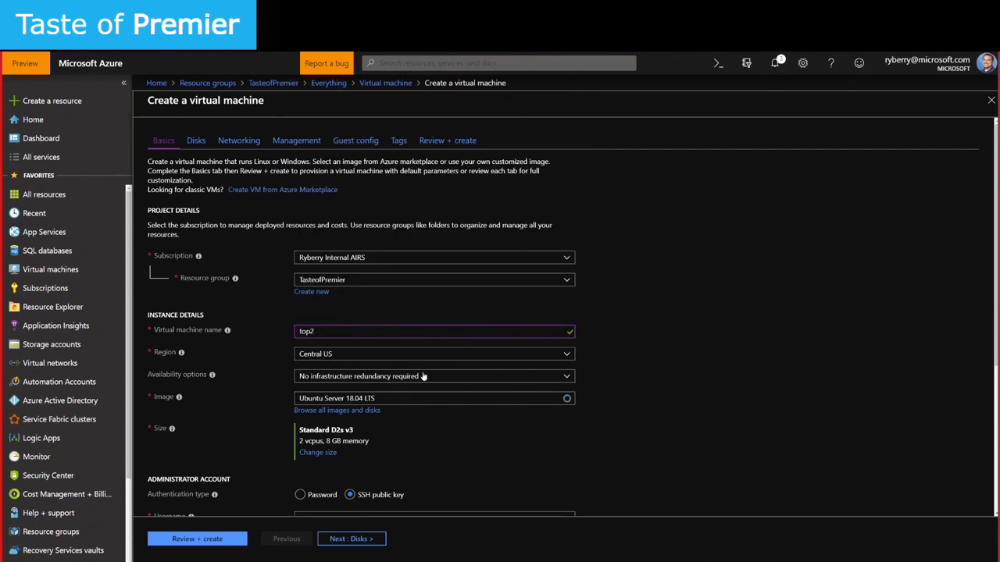
pyautogui.click(550, 399)
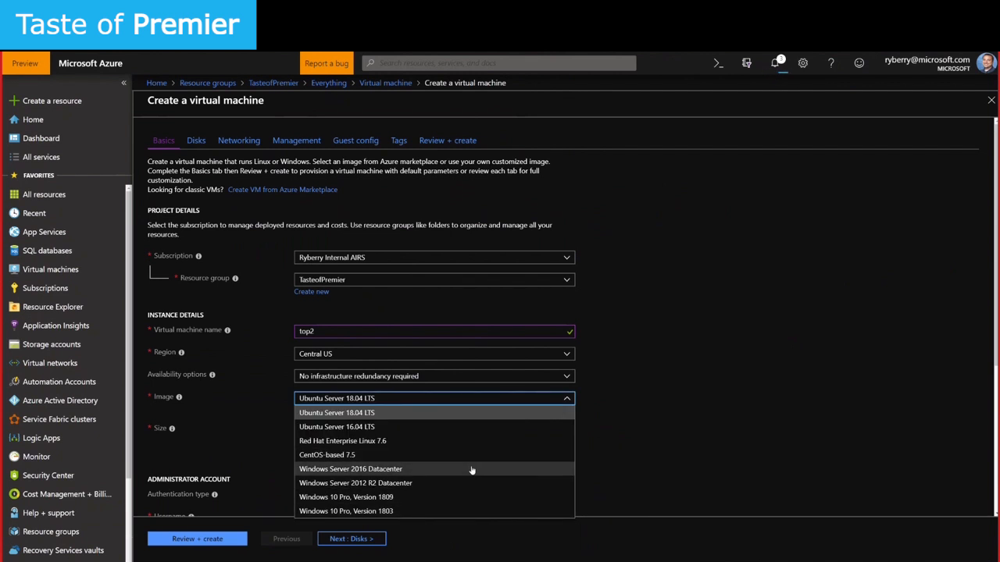
pyautogui.click(472, 469)
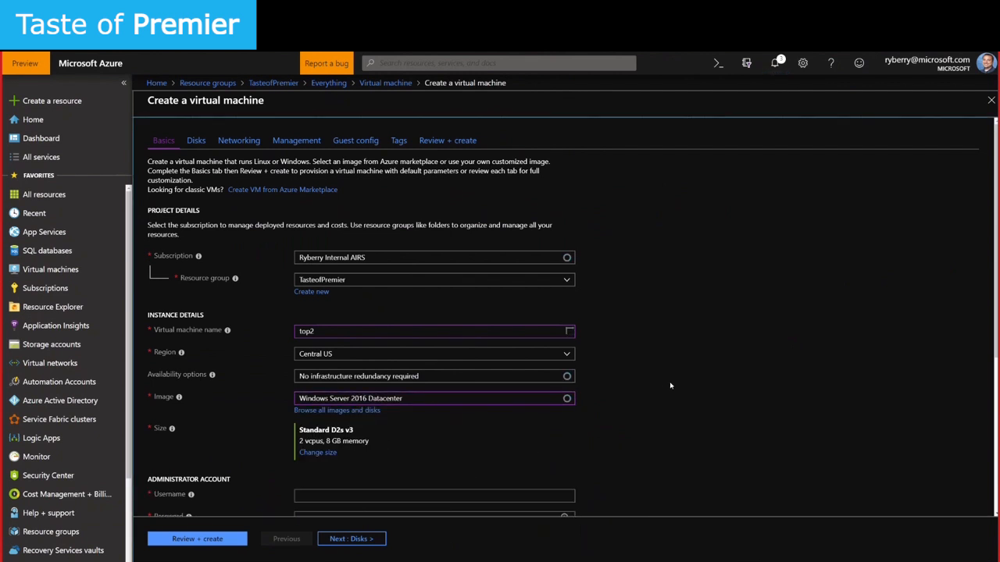
pyautogui.scroll(-1, 670, 385)
# Enter the administrator username, a password and its confirmation
pyautogui.click(325, 414)
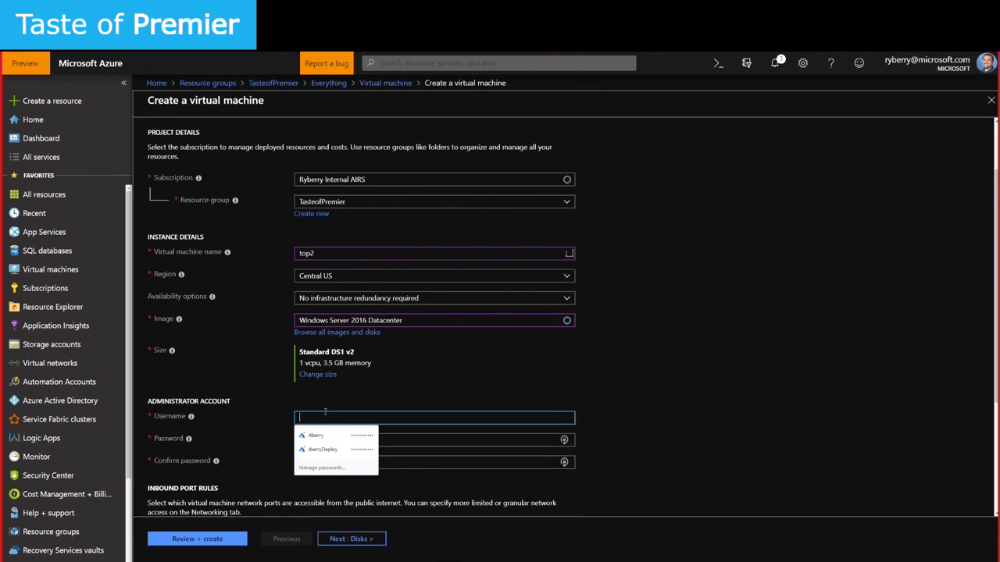
pyautogui.press('Tab')
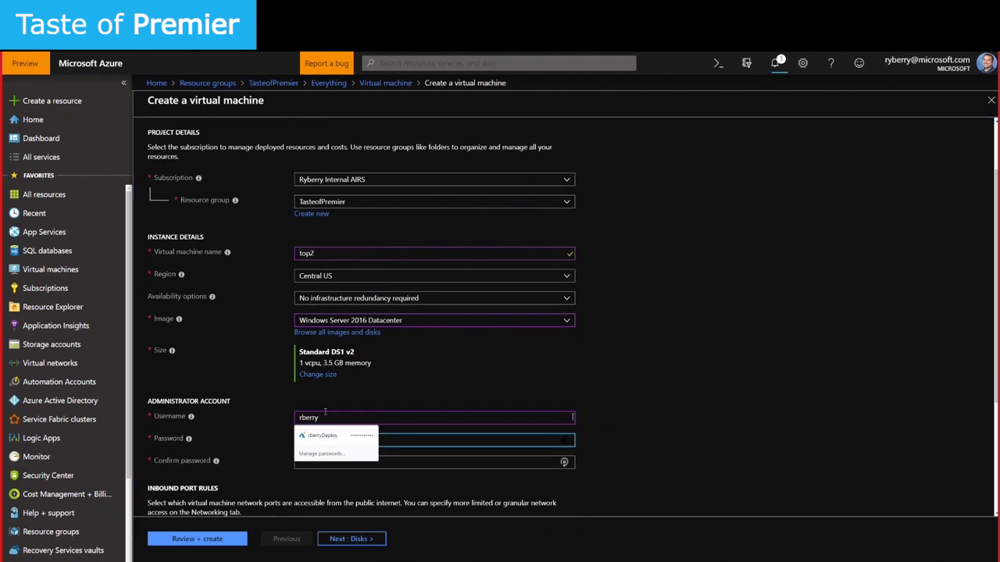
pyautogui.press('Tab')
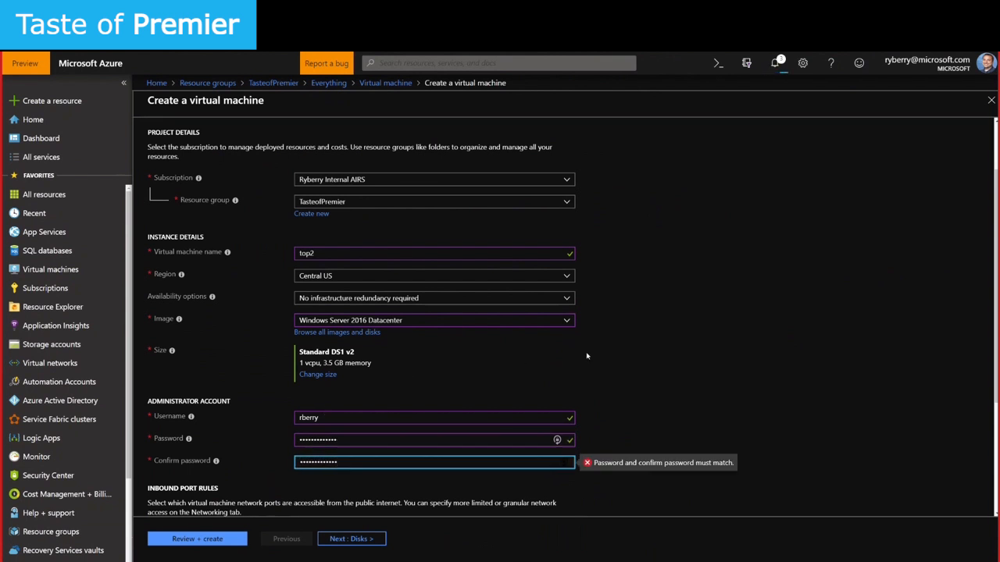
pyautogui.scroll(-3, 624, 359)
# Re-enter the password and confirmation so the mismatch error clears
pyautogui.hotkey('ctrl', 'a')
pyautogui.write('************')
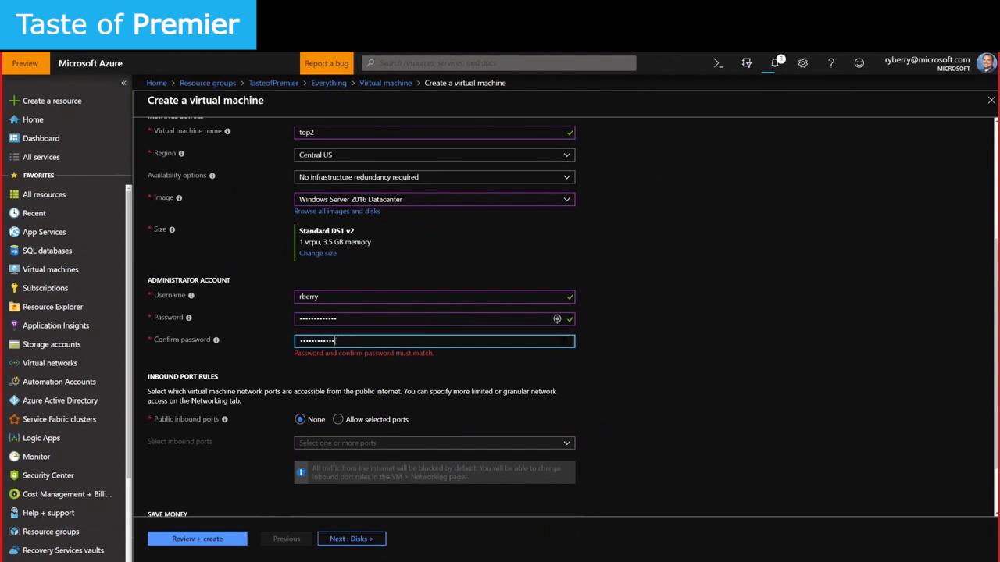
pyautogui.click(354, 319)
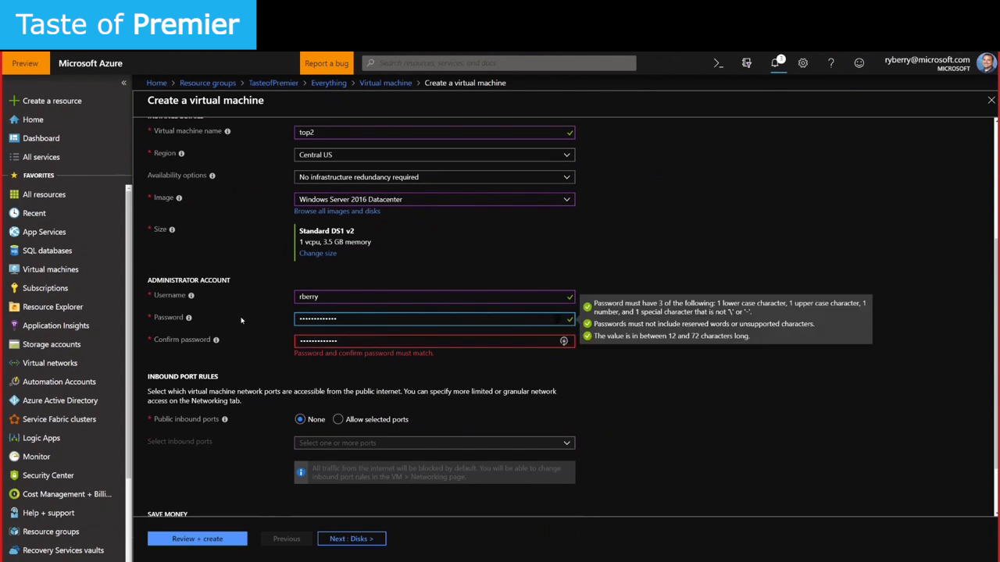
pyautogui.hotkey('ctrl', 'a')
pyautogui.write('****')
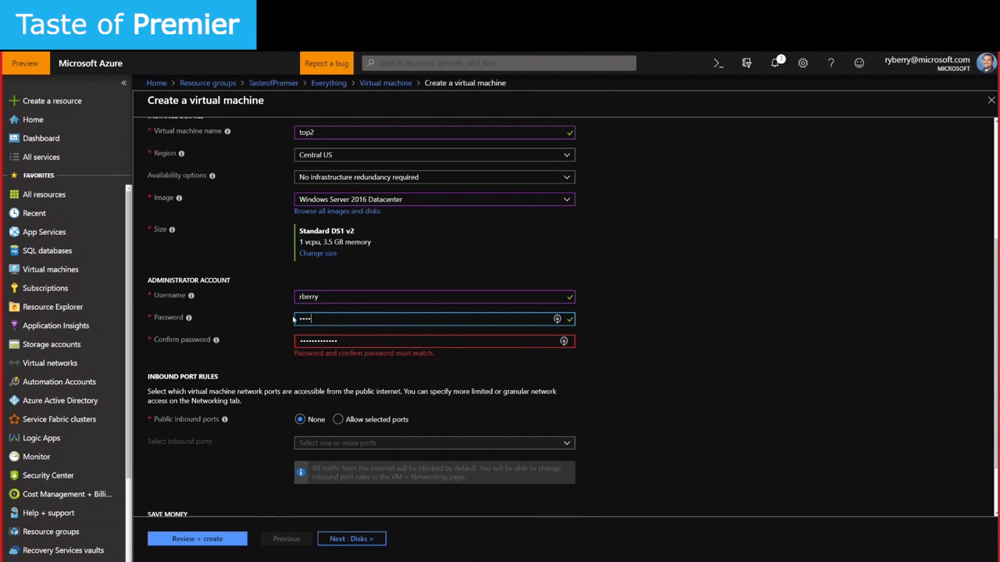
pyautogui.write('*********')
pyautogui.press('Tab')
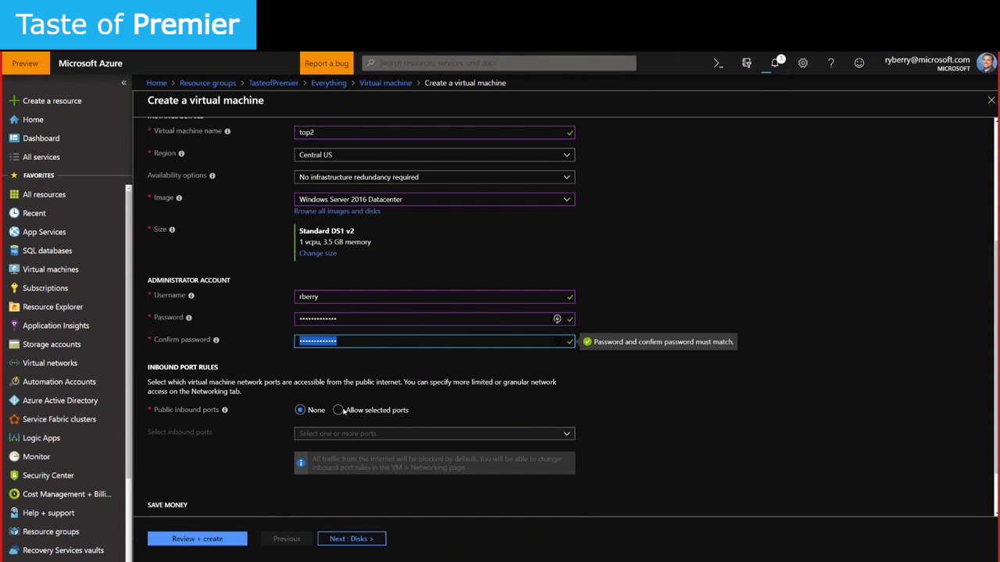
# On the Networking step, put top2 on testnet's Subnet2 (10.100.0.128/25)
pyautogui.click(363, 539)
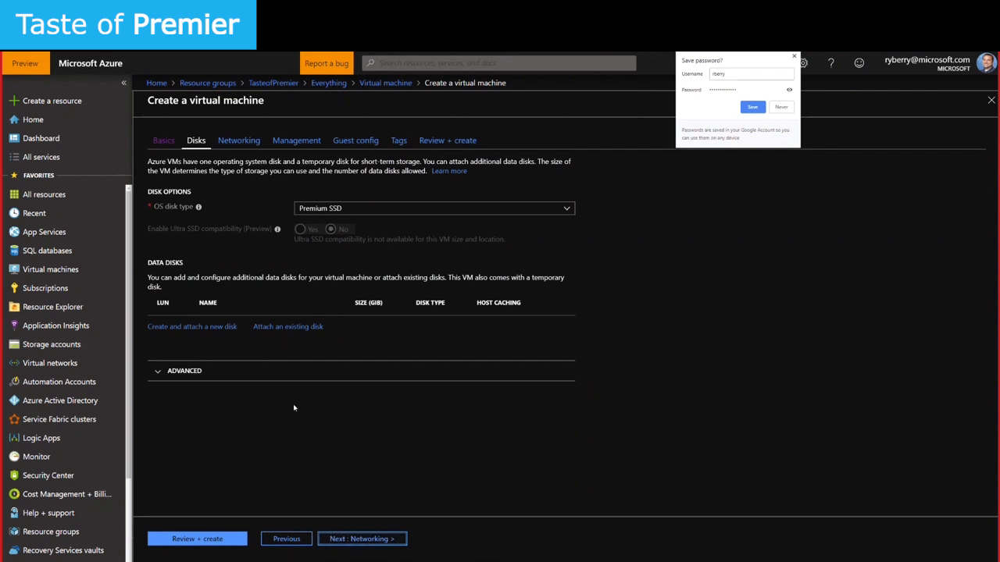
pyautogui.click(332, 539)
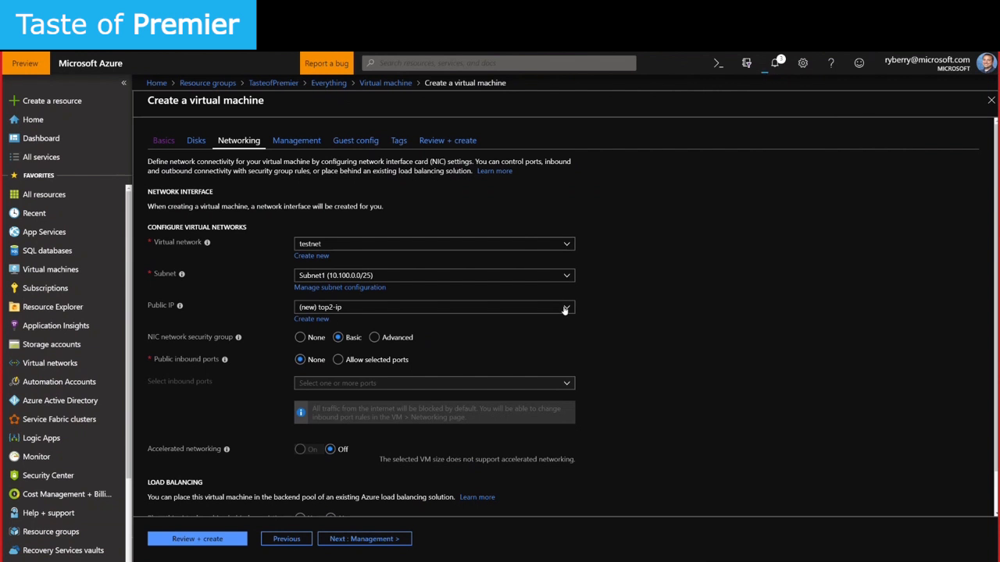
pyautogui.click(565, 309)
pyautogui.click(567, 275)
pyautogui.click(567, 275)
pyautogui.click(558, 304)
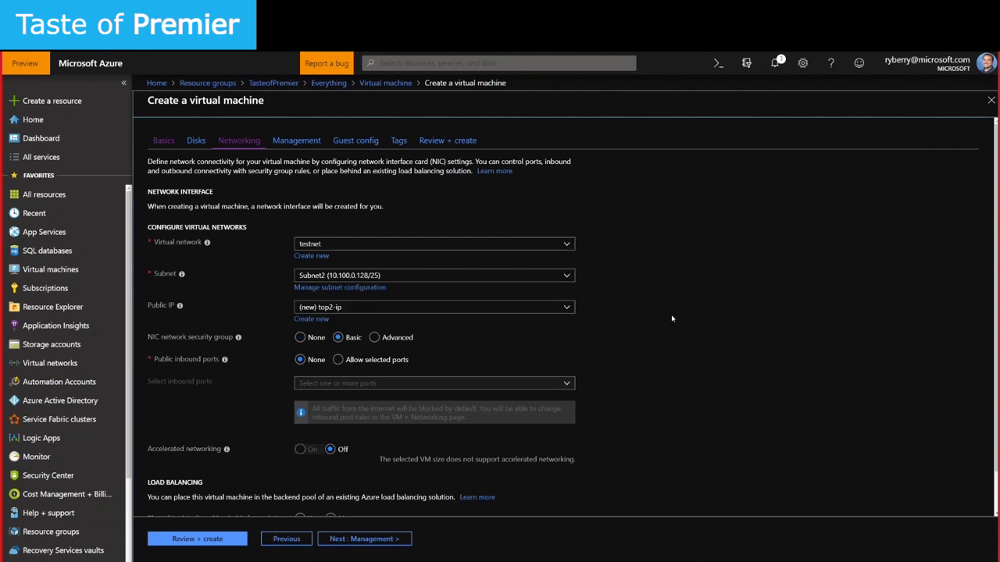
# Keep the new top2-ip as the public IP address
pyautogui.scroll(-2, 500, 304)
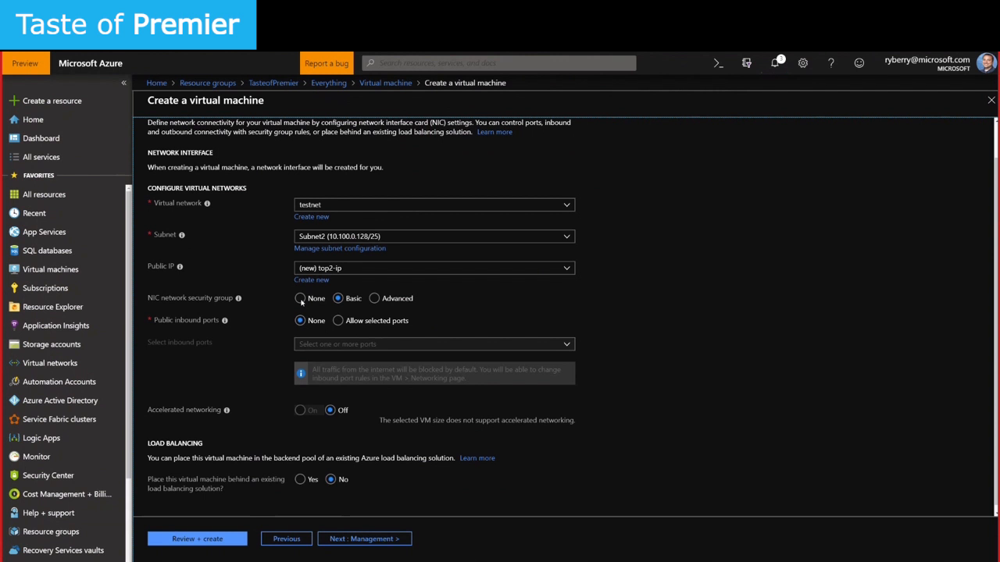
pyautogui.click(357, 270)
pyautogui.click(357, 278)
pyautogui.scroll(-1, 626, 297)
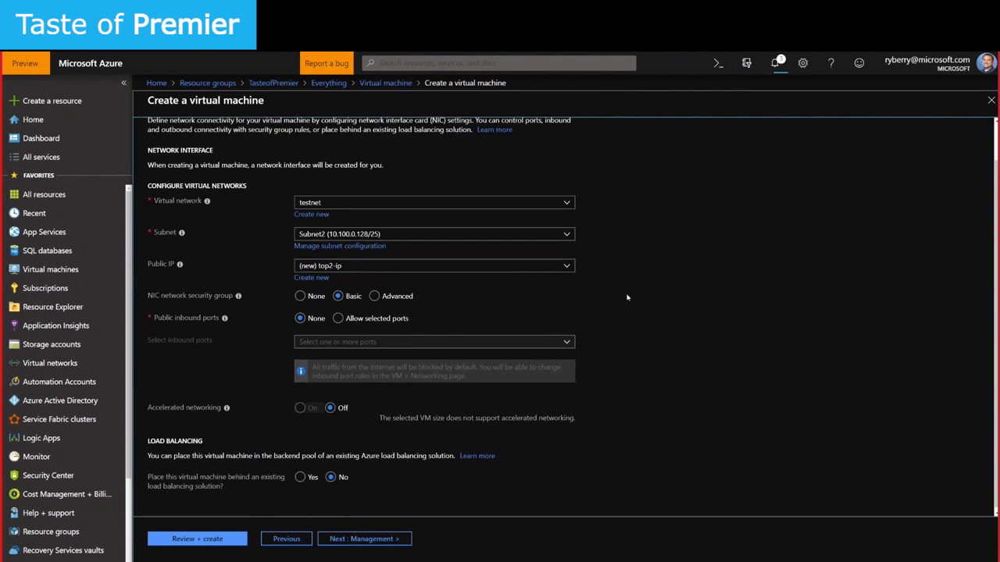
# Turn on auto-shutdown for top2 on the Management tab
pyautogui.click(349, 539)
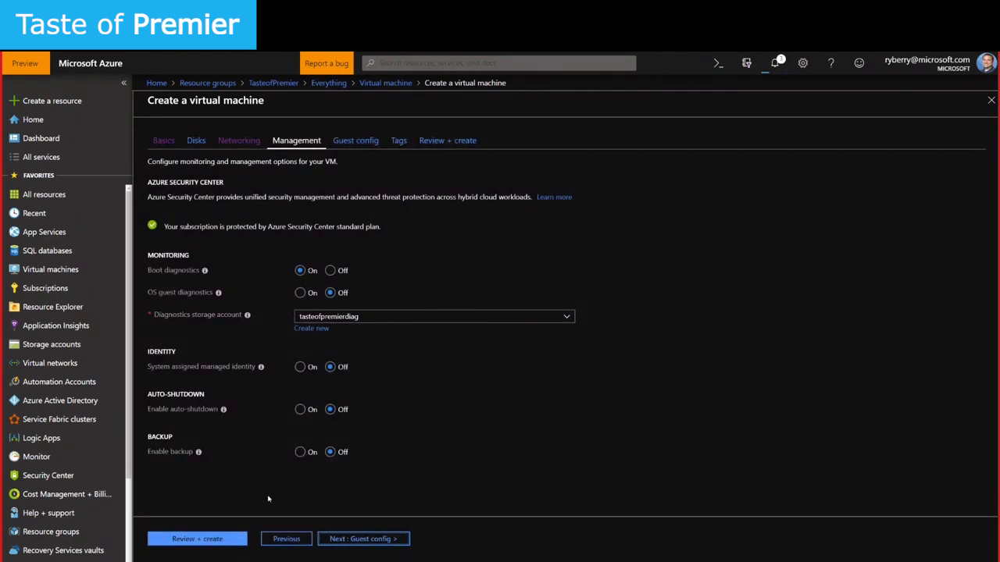
pyautogui.click(301, 411)
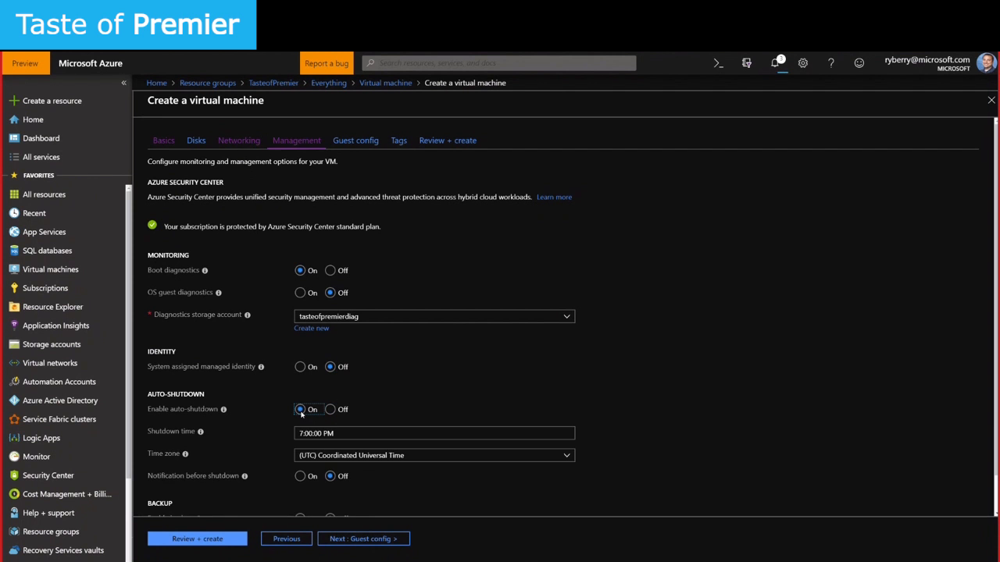
pyautogui.click(372, 542)
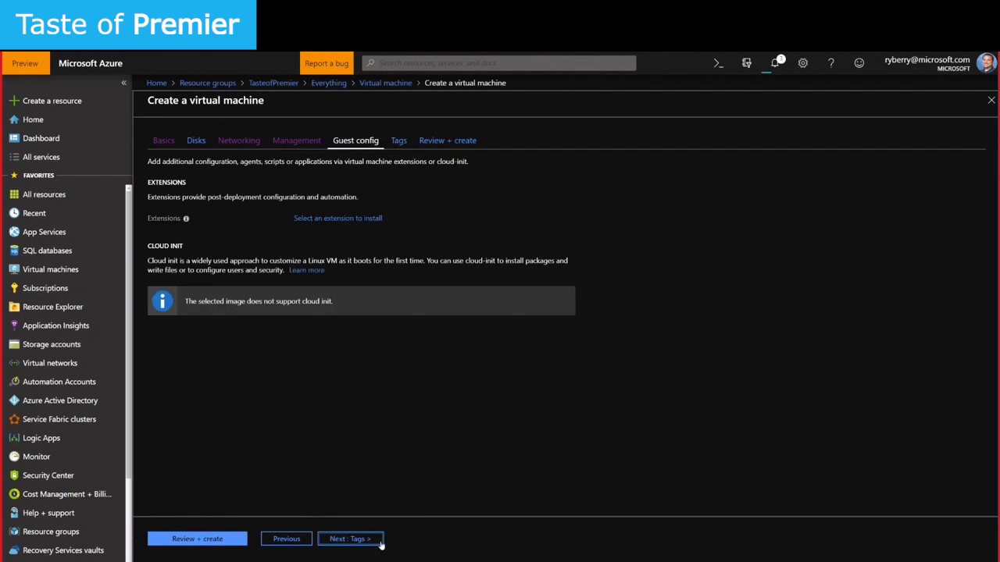
# Tag top2 with Department : Engineering and pass validation on Review + create
pyautogui.click(367, 547)
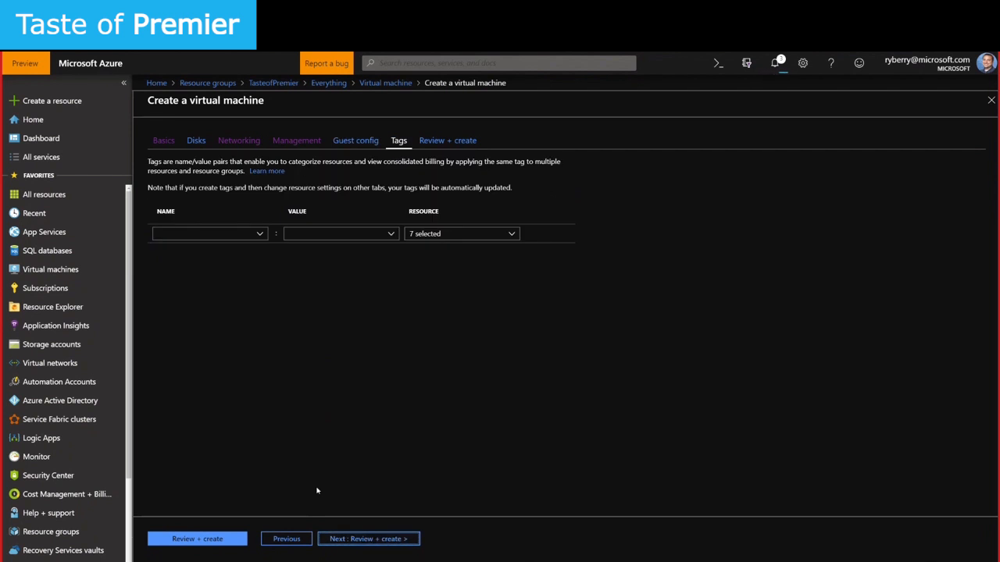
pyautogui.click(259, 234)
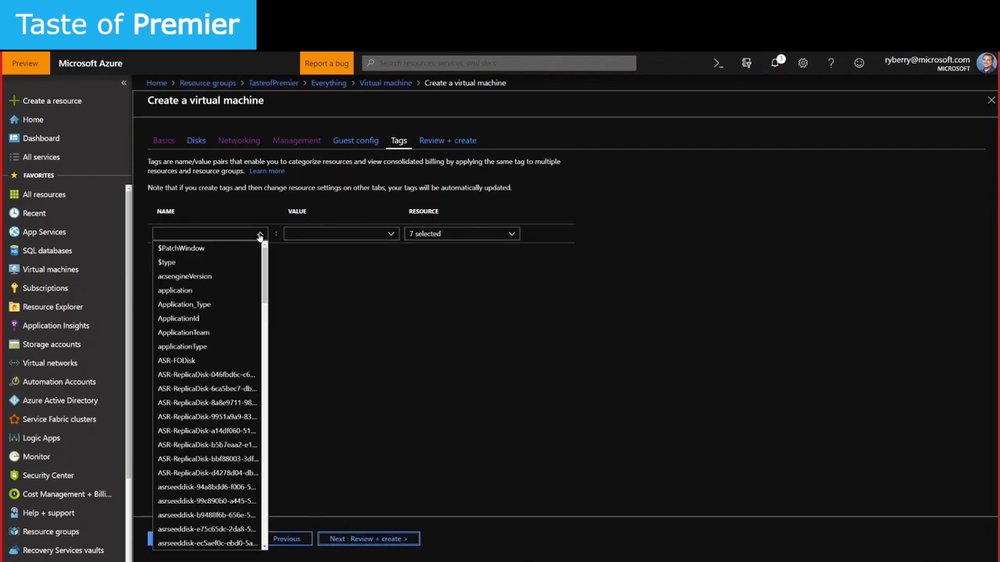
pyautogui.scroll(-3, 207, 461)
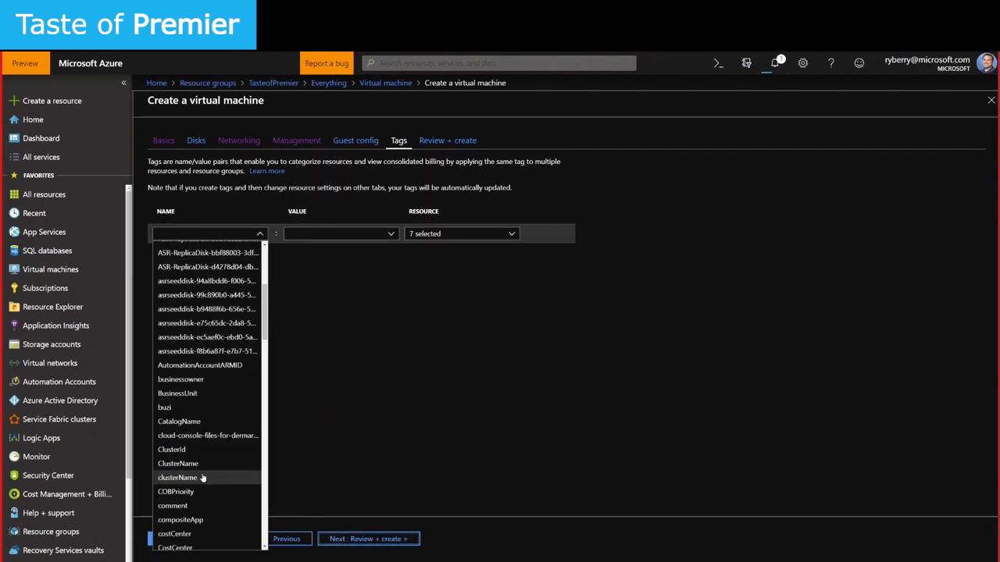
pyautogui.scroll(-3, 203, 496)
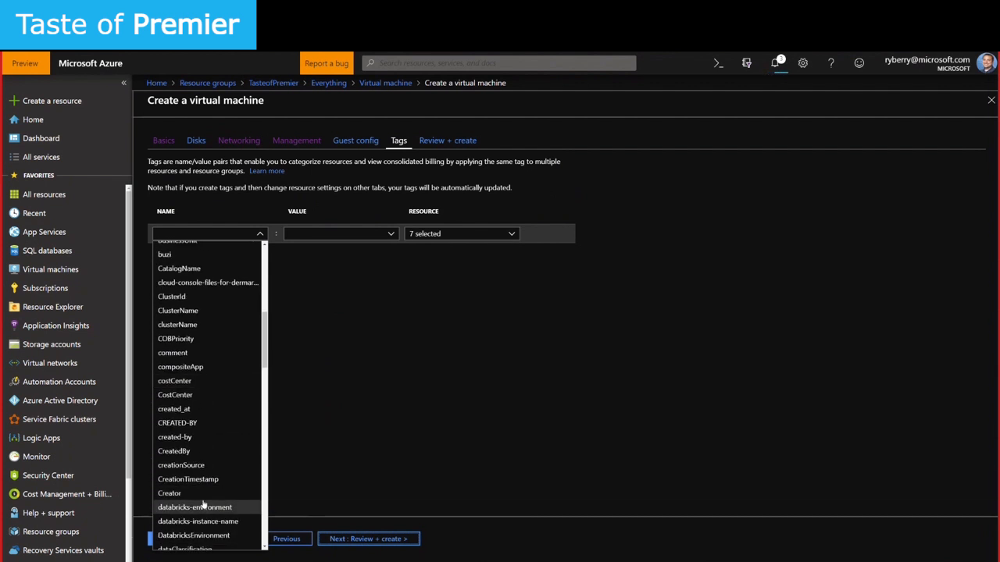
pyautogui.scroll(-1, 205, 507)
pyautogui.scroll(-5, 204, 507)
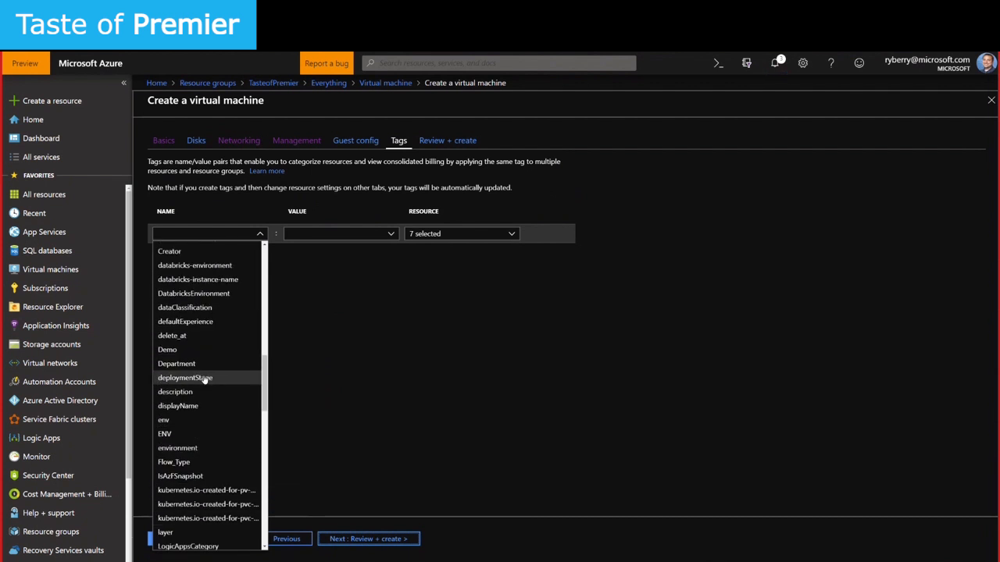
pyautogui.click(204, 364)
pyautogui.click(391, 235)
pyautogui.click(341, 248)
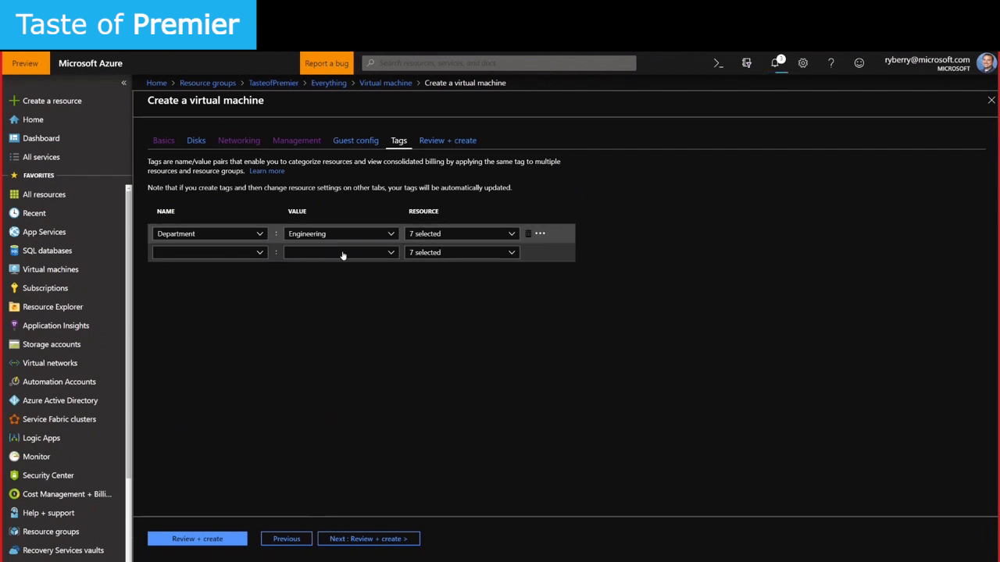
pyautogui.click(374, 538)
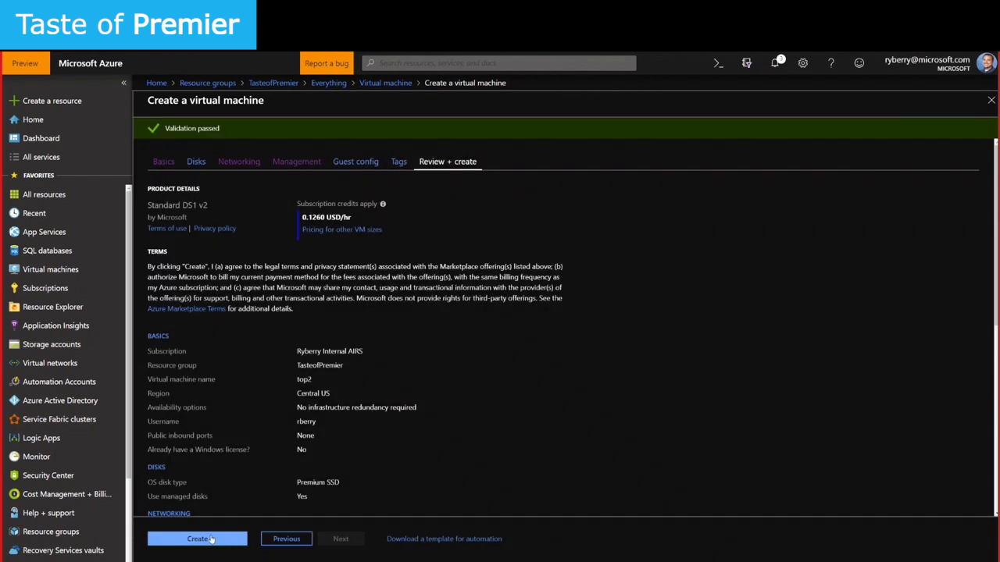
# Create the top2 VM and open the TasteofPremier resource group from the deployment page
pyautogui.click(217, 538)
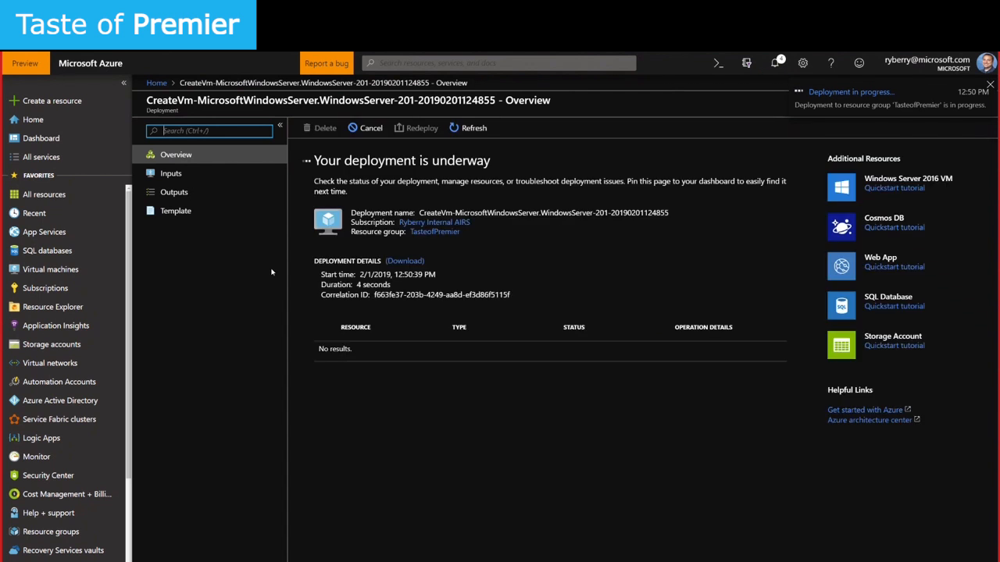
pyautogui.click(435, 232)
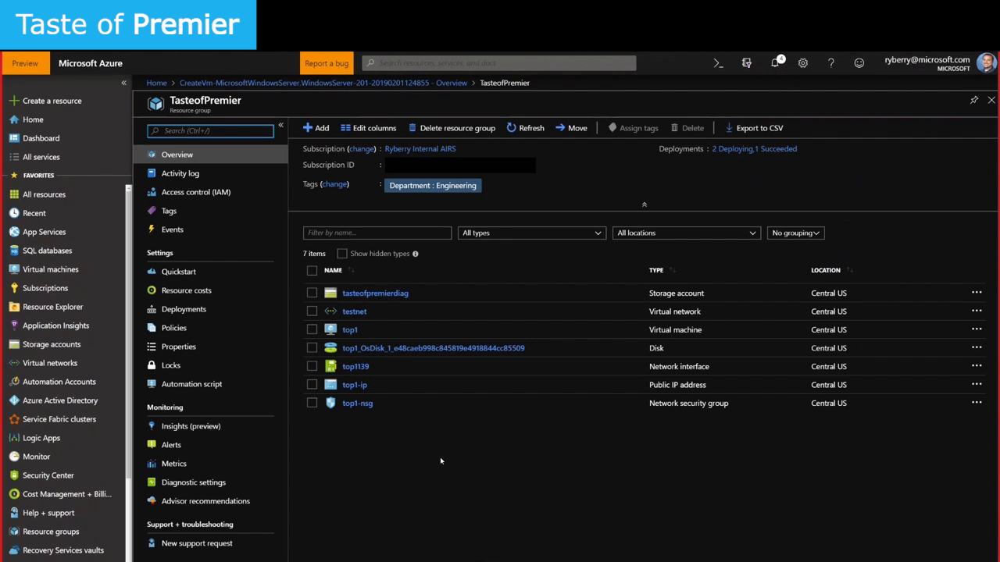
# Refresh the group to list top2's resources, then open the top1-ip public IP address
pyautogui.click(528, 128)
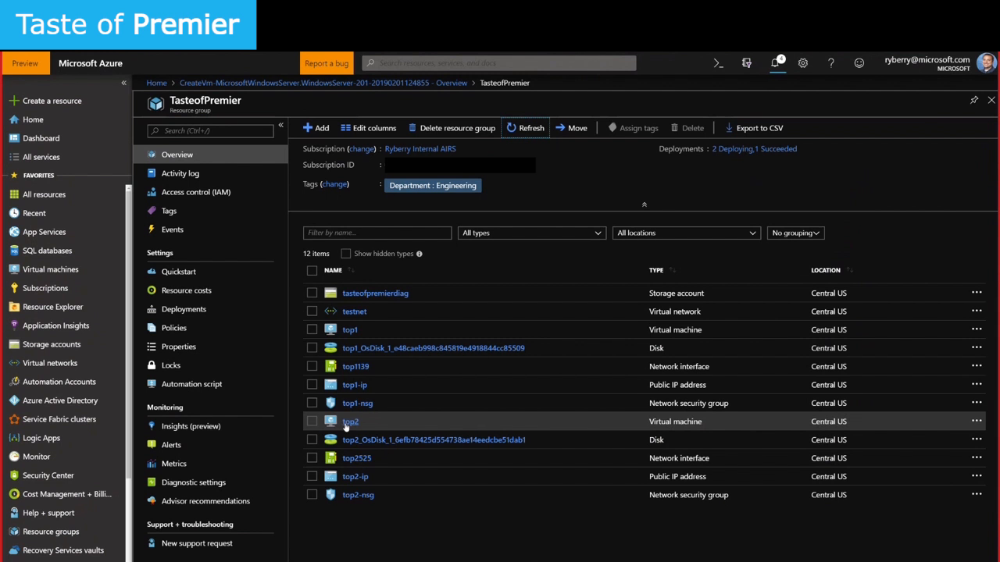
pyautogui.click(361, 462)
pyautogui.moveTo(360, 462); pyautogui.dragTo(342, 462)
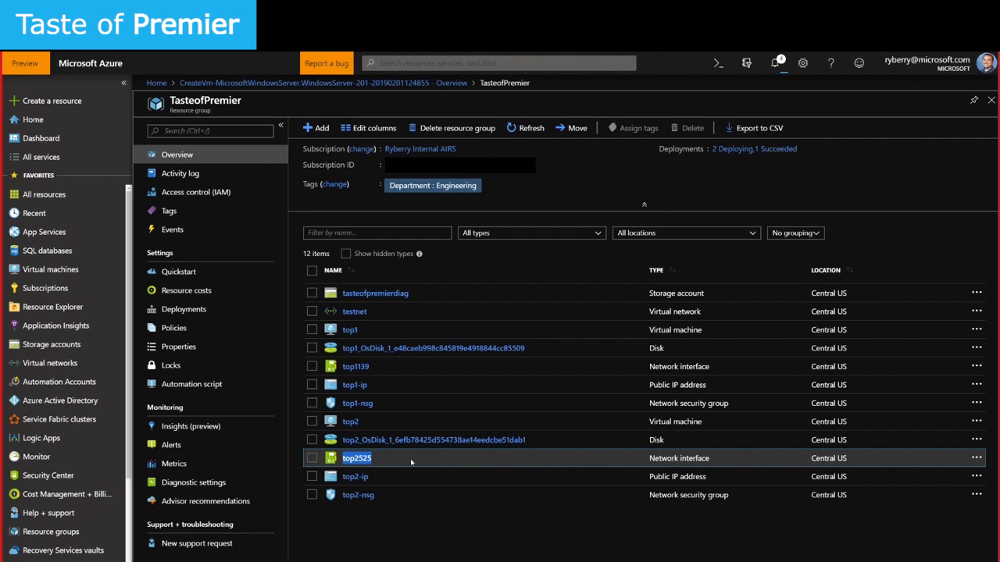
pyautogui.click(366, 482)
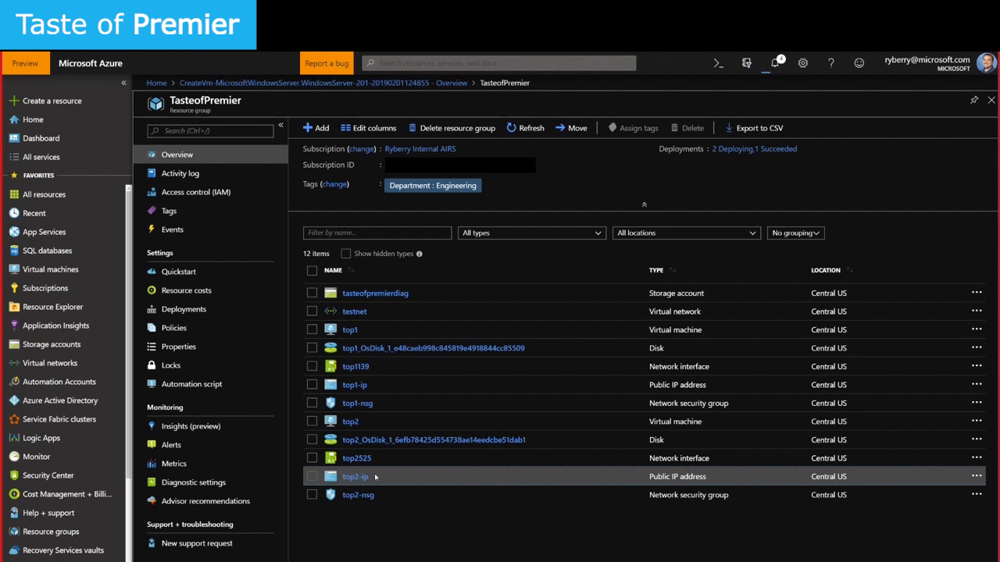
pyautogui.click(374, 477)
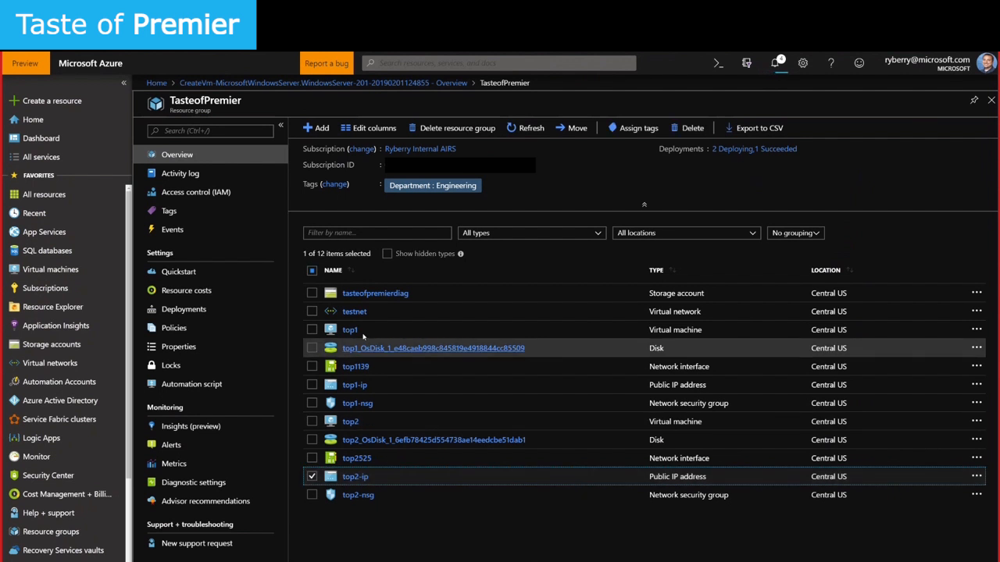
pyautogui.click(357, 386)
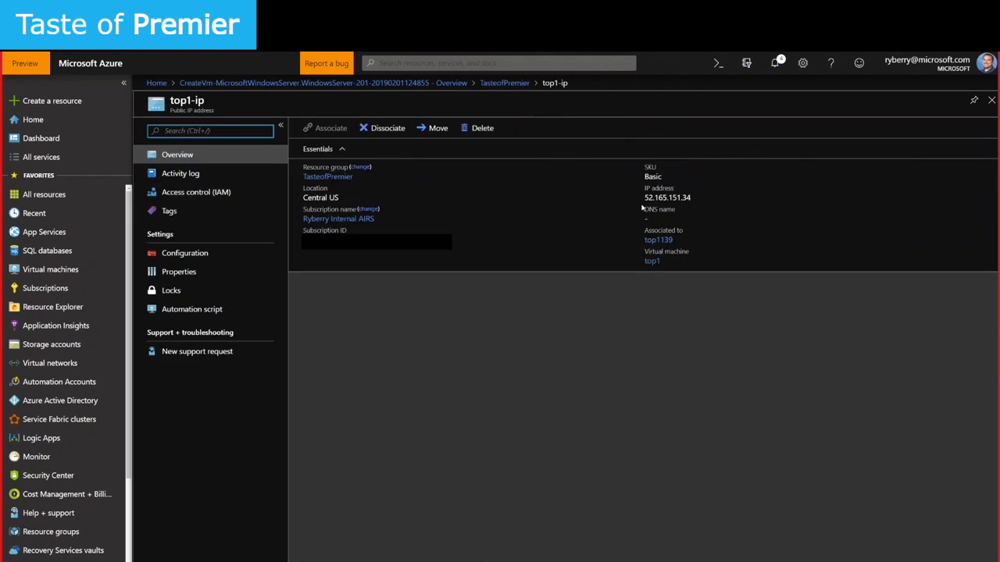
# Point out top1's IP address 52.165.151.34 and Running status, then open its Connect panel
pyautogui.moveTo(643, 198); pyautogui.dragTo(694, 198)
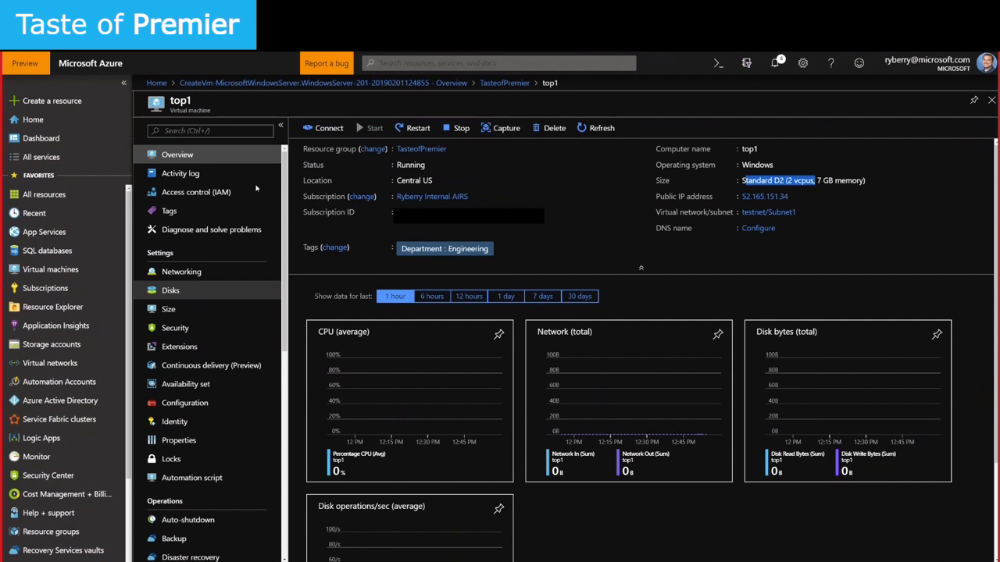
pyautogui.click(399, 165)
pyautogui.moveTo(398, 165); pyautogui.dragTo(427, 166)
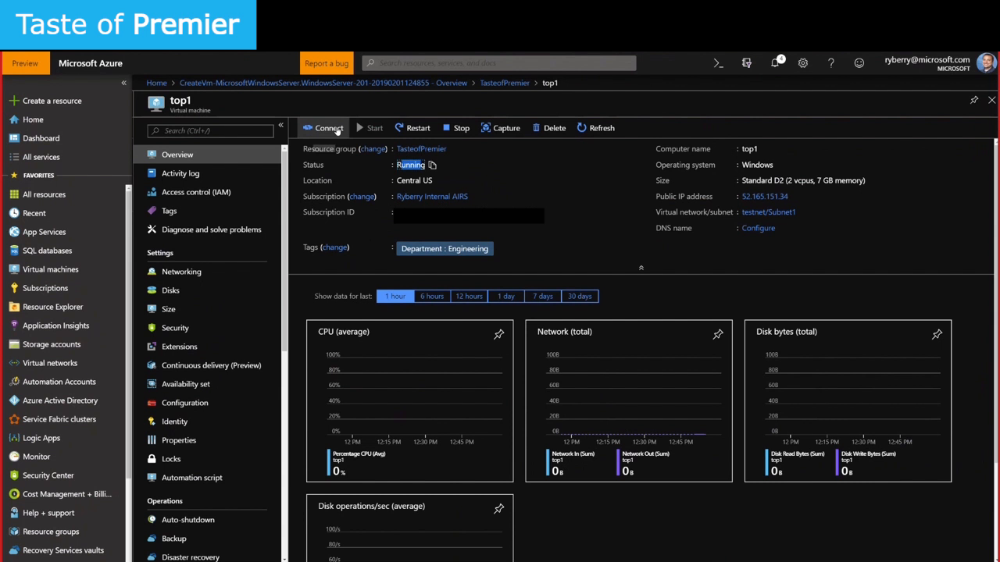
pyautogui.click(328, 126)
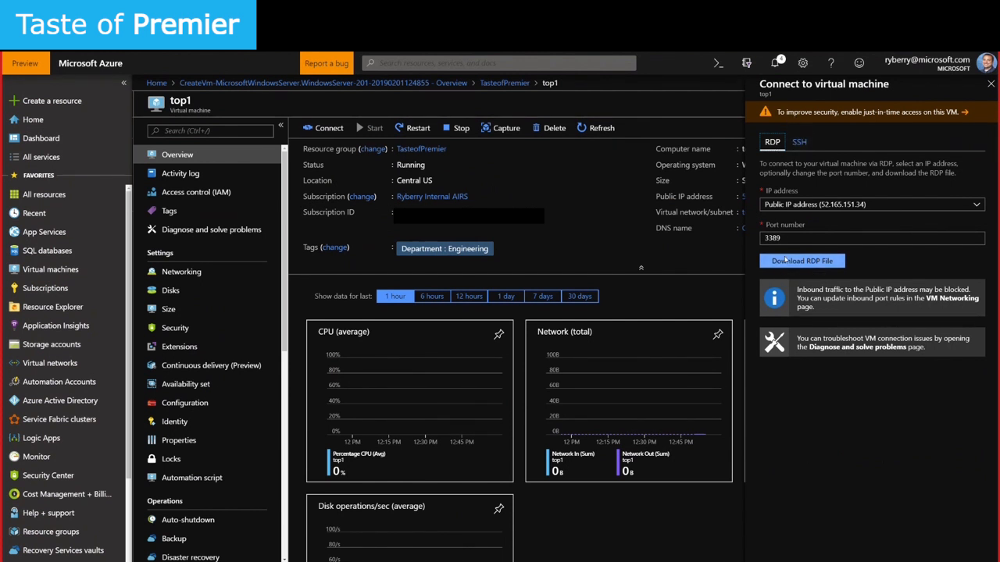
# Download top1's RDP file and start a Remote Desktop session signed in with a different account
pyautogui.click(803, 263)
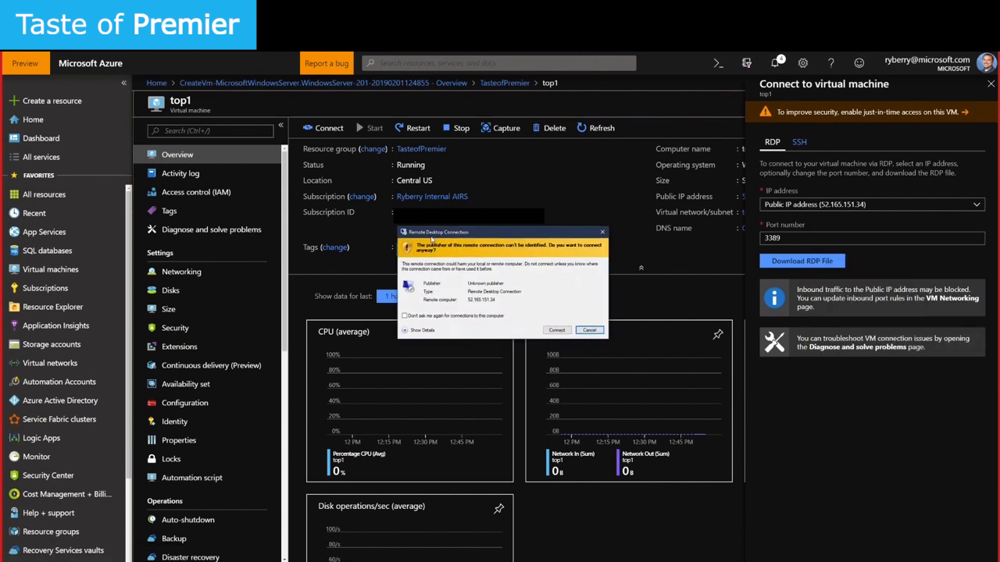
pyautogui.click(556, 329)
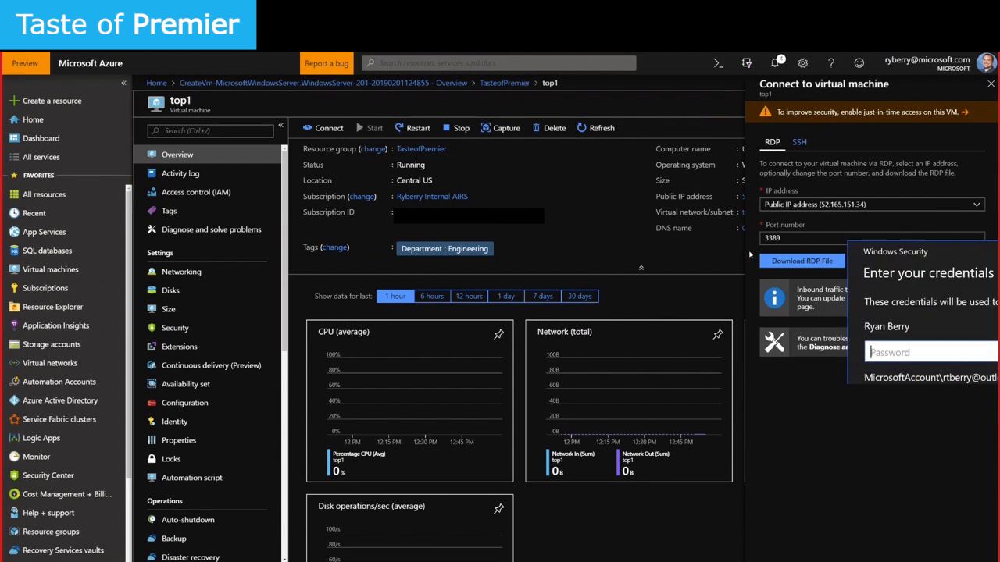
pyautogui.click(422, 343)
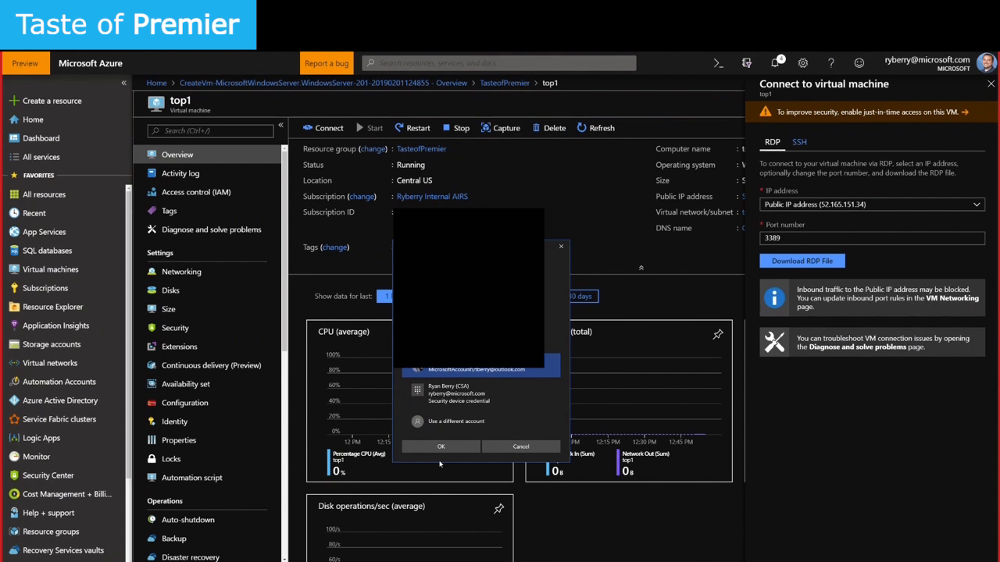
pyautogui.click(440, 417)
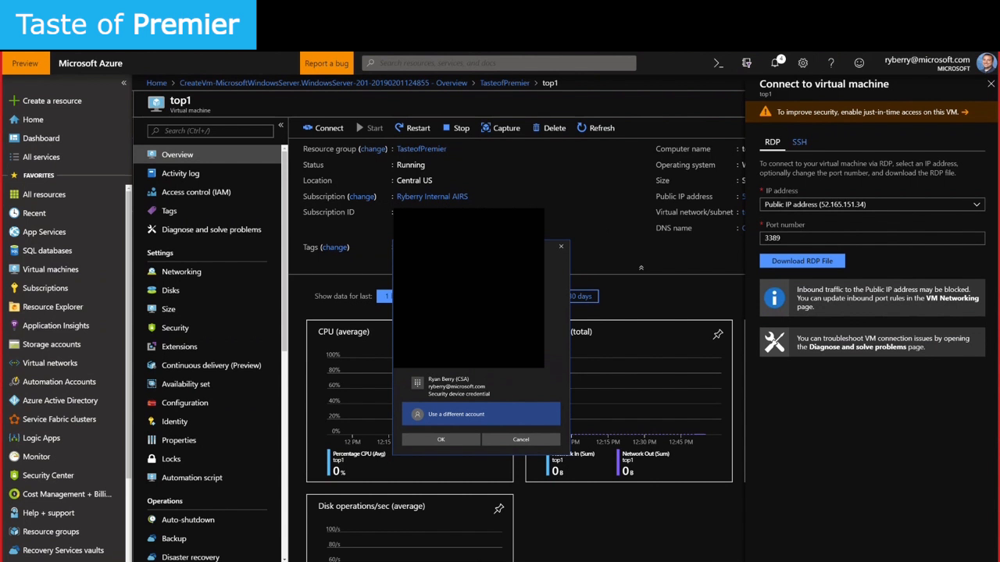
pyautogui.click(469, 440)
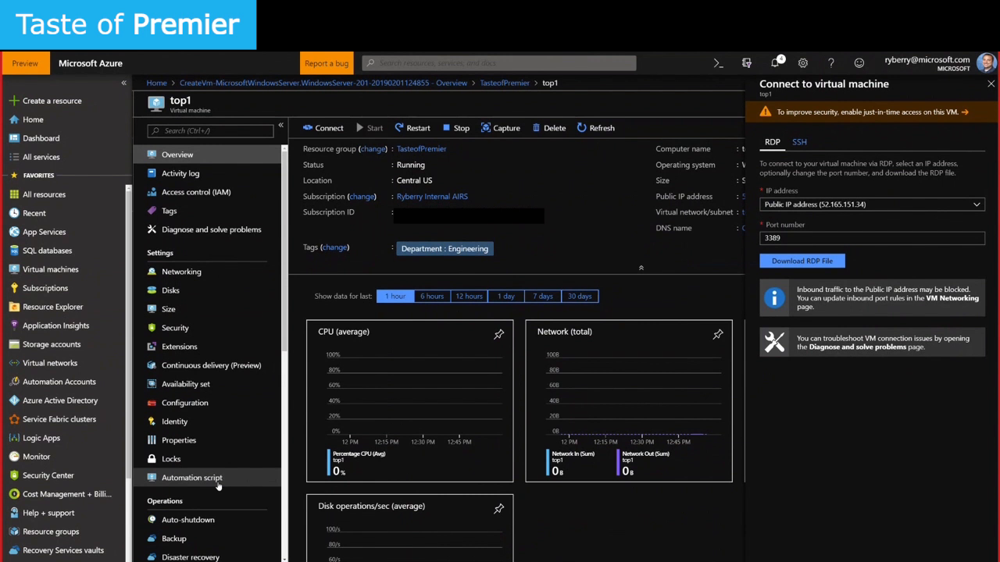
pyautogui.scroll(-3, 199, 391)
pyautogui.scroll(3, 191, 325)
pyautogui.scroll(-2, 207, 469)
pyautogui.scroll(-3, 209, 491)
pyautogui.scroll(-1, 250, 476)
# Open top1's Diagnostics settings, then bring the top1 remote session forward and maximize it
pyautogui.click(262, 471)
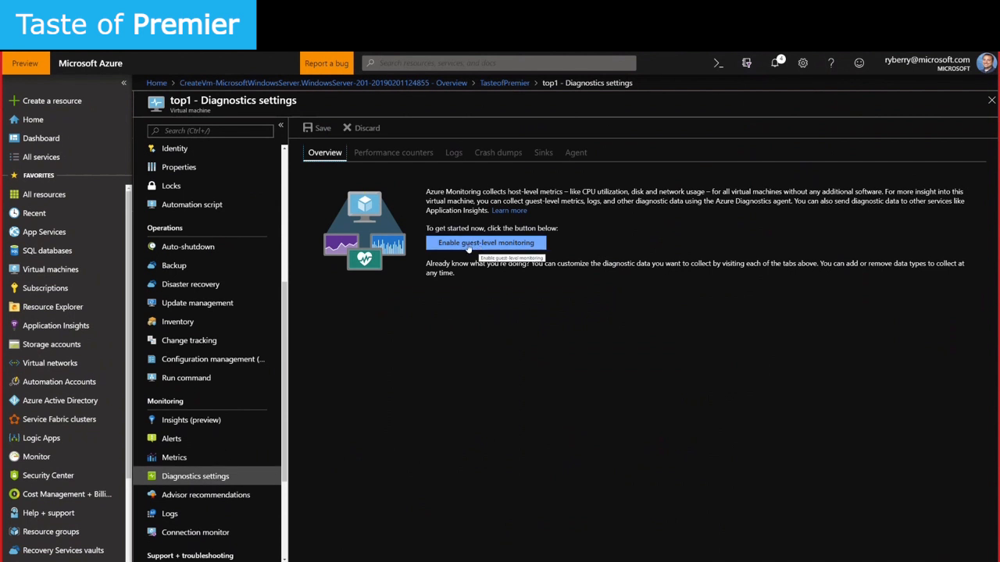
pyautogui.moveTo(999, 299); pyautogui.dragTo(261, 224)
pyautogui.click(330, 219)
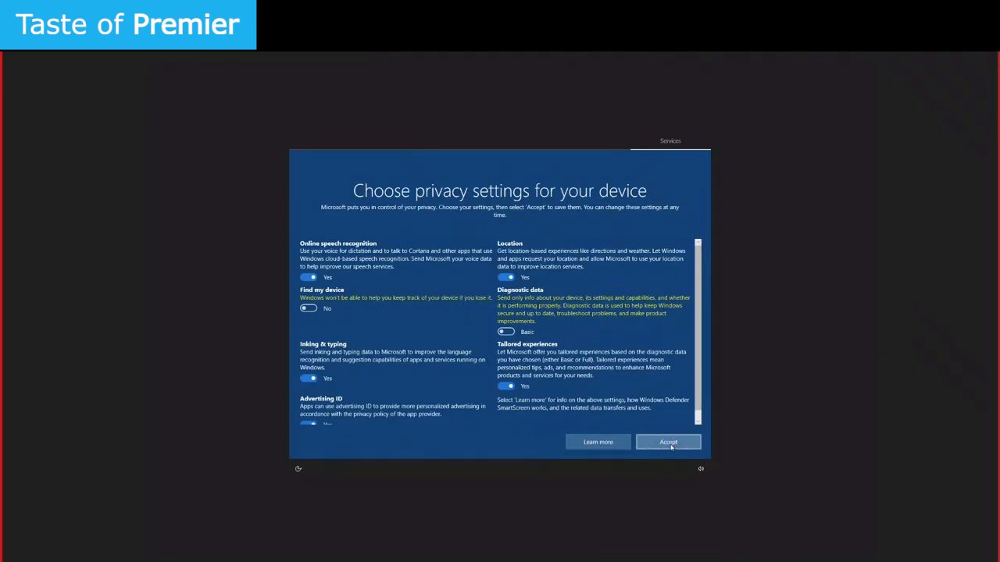
# Accept top1's privacy settings, allow network discovery, and launch Windows PowerShell (Admin)
pyautogui.click(646, 444)
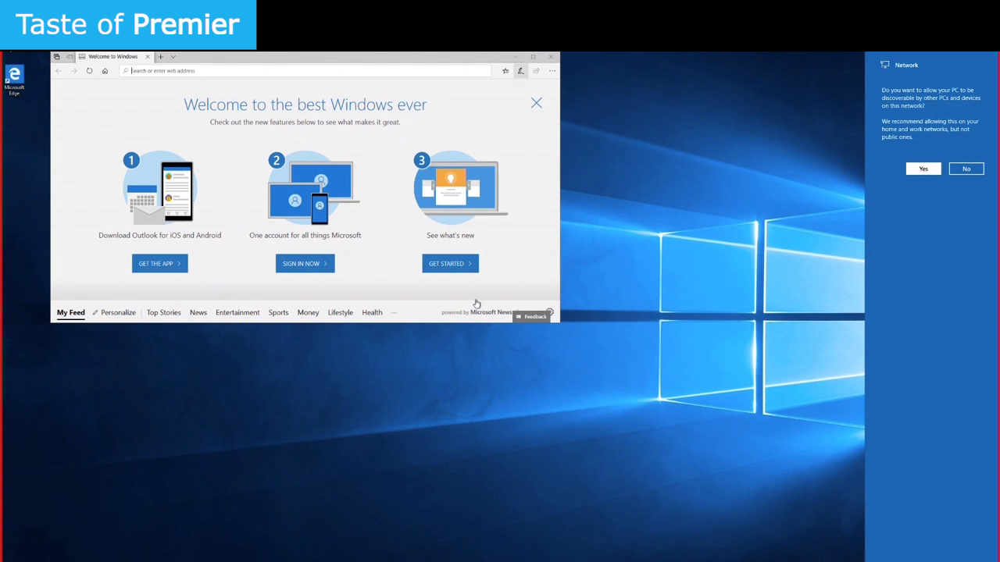
pyautogui.click(923, 168)
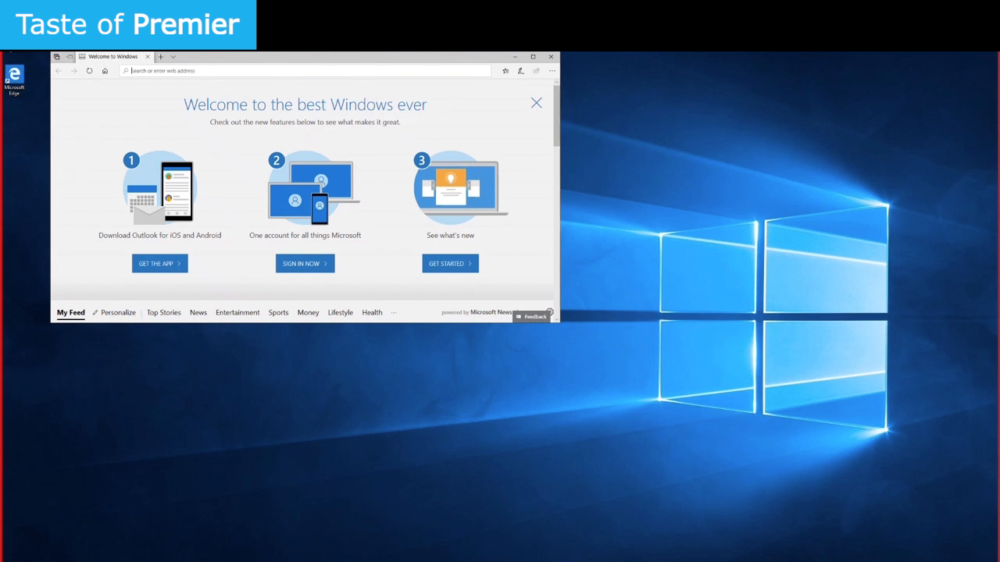
pyautogui.press('super+x')
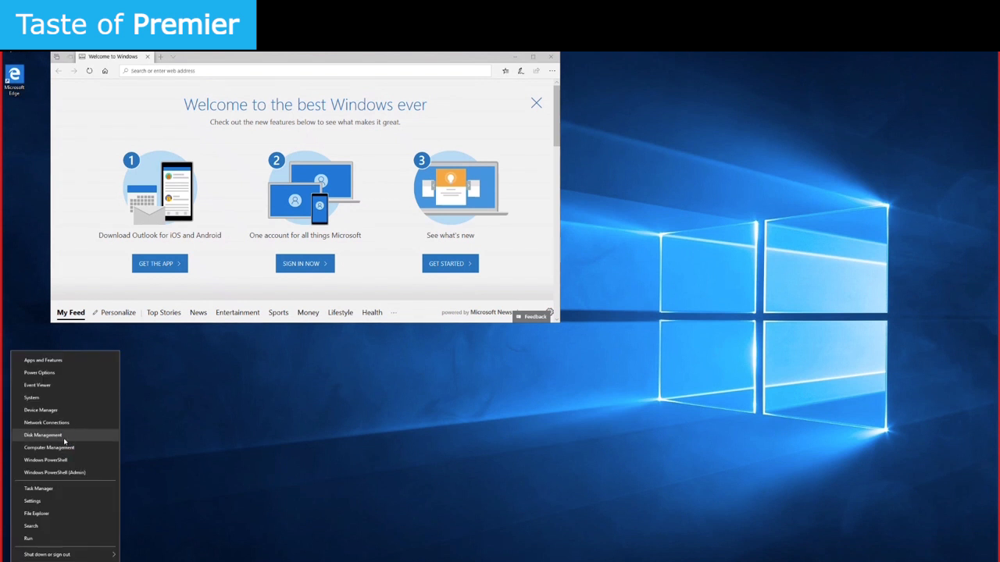
pyautogui.click(54, 473)
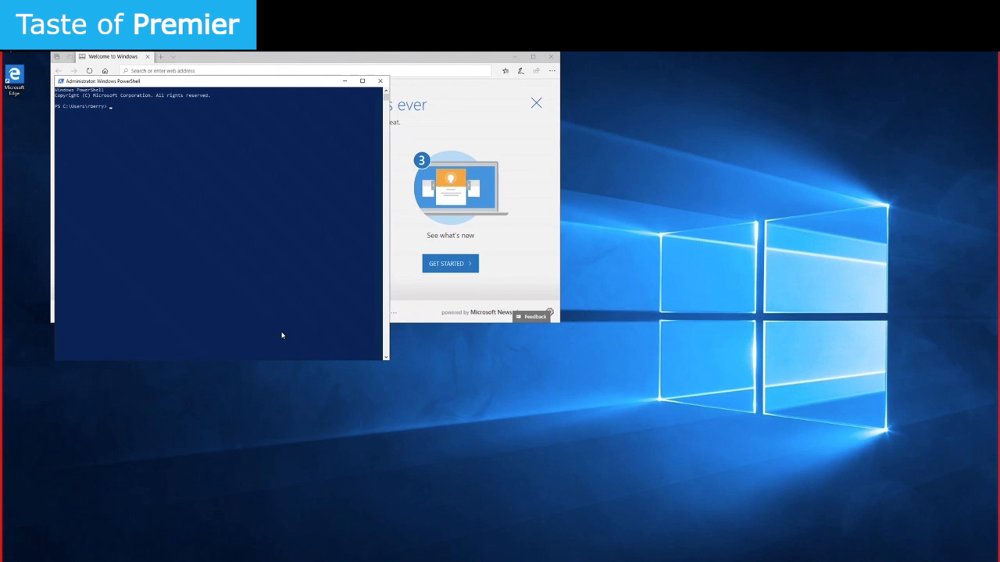
# Run ipconfig /all in top1's PowerShell and select its IPv4 and IPv6 addresses
pyautogui.write('pconfig /all')
pyautogui.press('Return')
pyautogui.moveTo(164, 211)
pyautogui.mouseDown()
pyautogui.moveTo(190, 207)
pyautogui.moveTo(162, 213)
pyautogui.mouseUp()
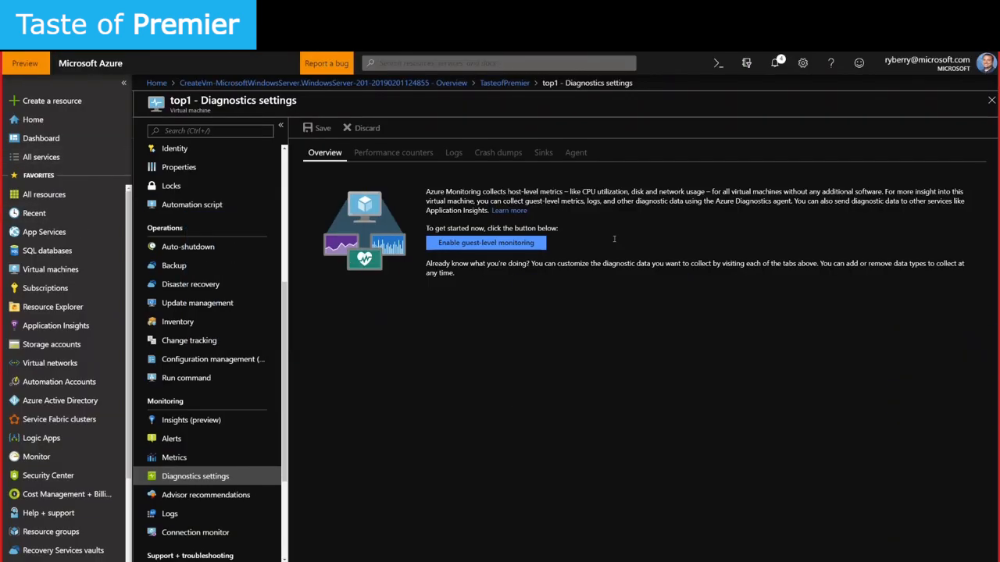
# Go from the TasteofPremier resource group to top2's Networking page to review its inbound rules
pyautogui.click(505, 82)
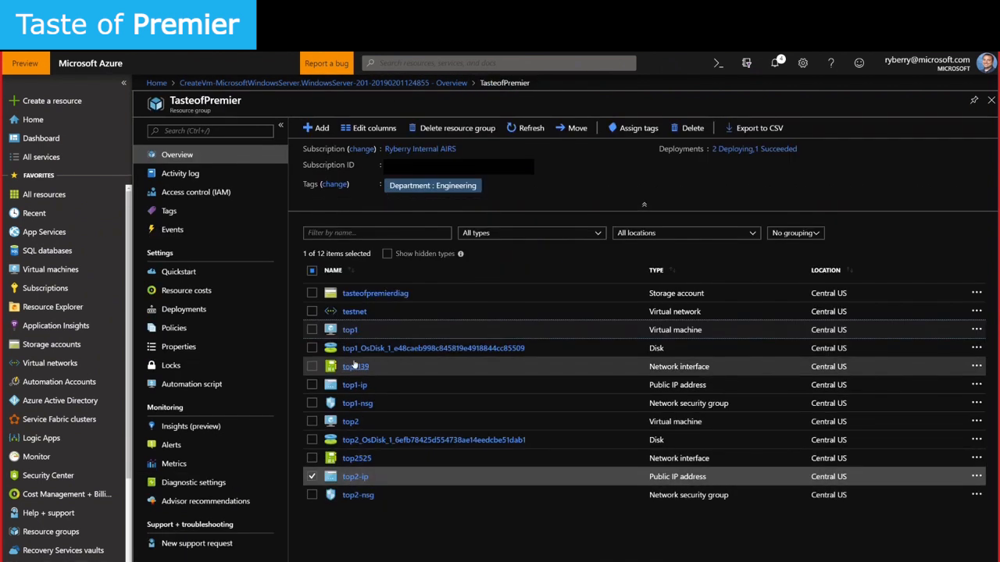
pyautogui.click(351, 421)
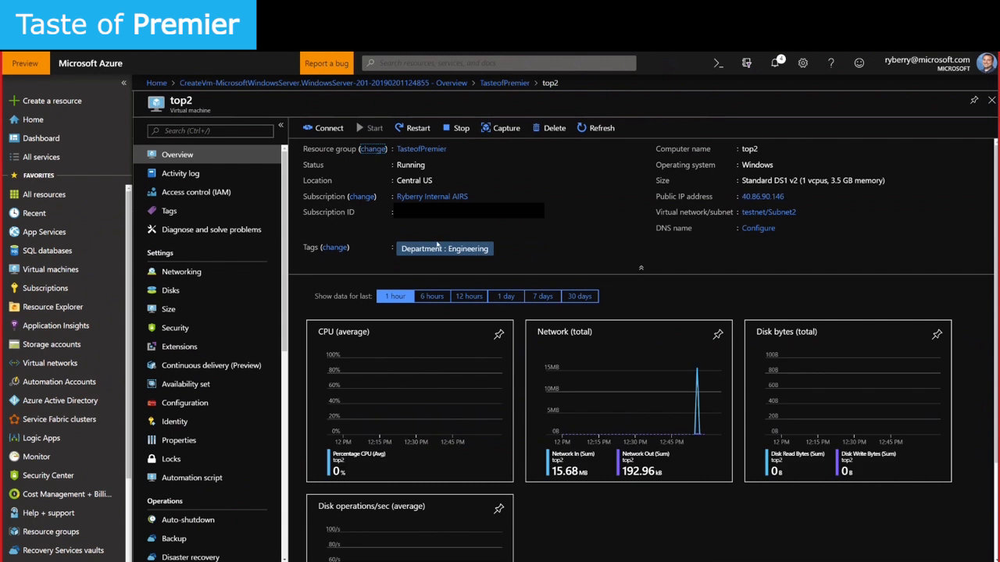
pyautogui.click(210, 275)
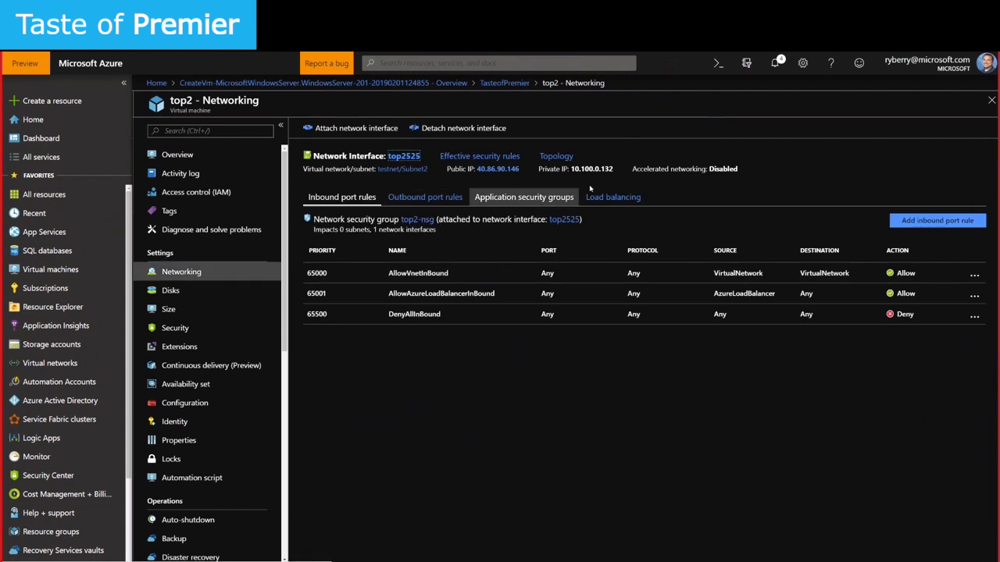
# Bring back top1's remote session to read its output, minimize it, and return to top2's Overview
pyautogui.moveTo(878, 296); pyautogui.dragTo(264, 126)
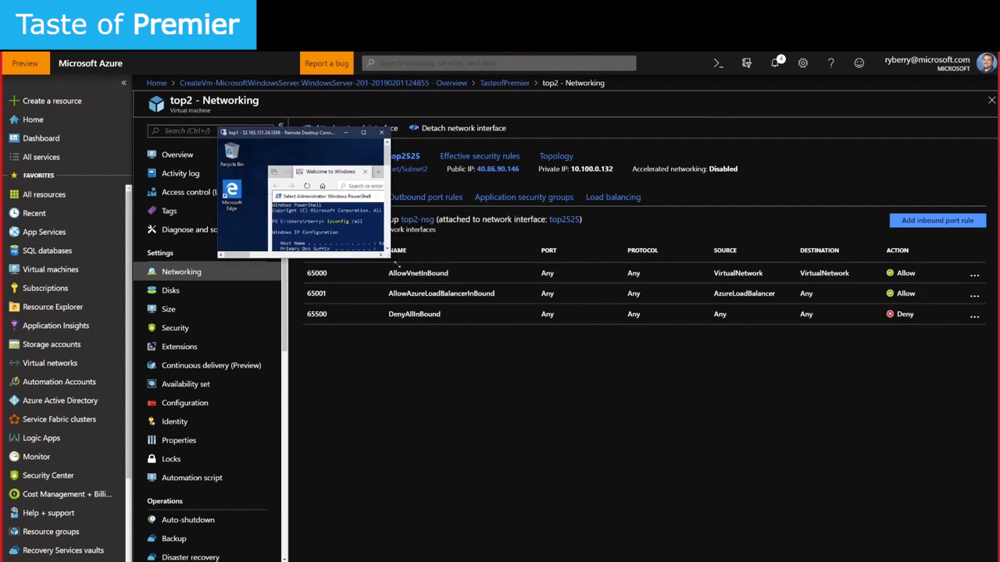
pyautogui.moveTo(385, 256); pyautogui.dragTo(731, 456)
pyautogui.moveTo(502, 132); pyautogui.dragTo(352, 119)
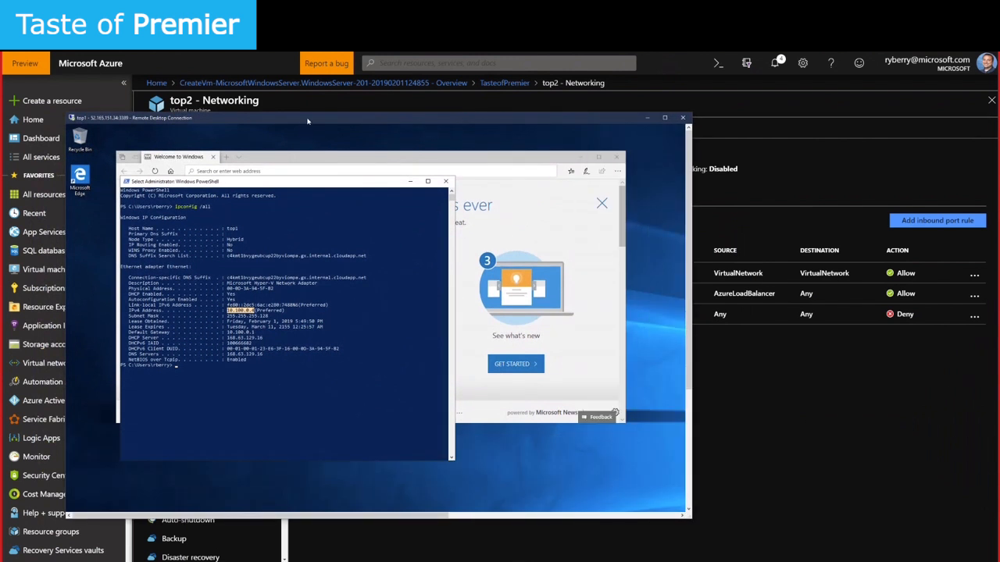
pyautogui.click(644, 118)
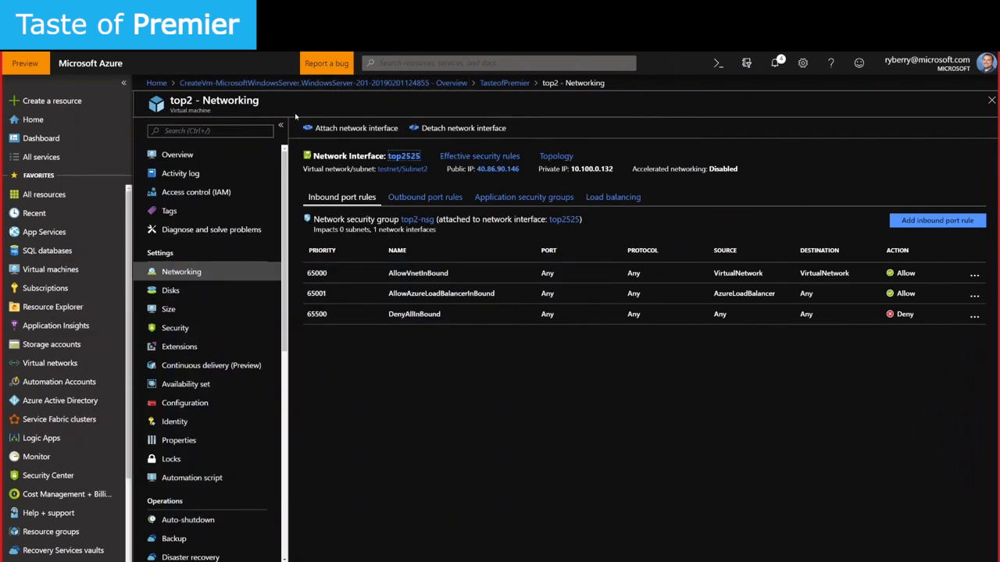
pyautogui.click(177, 156)
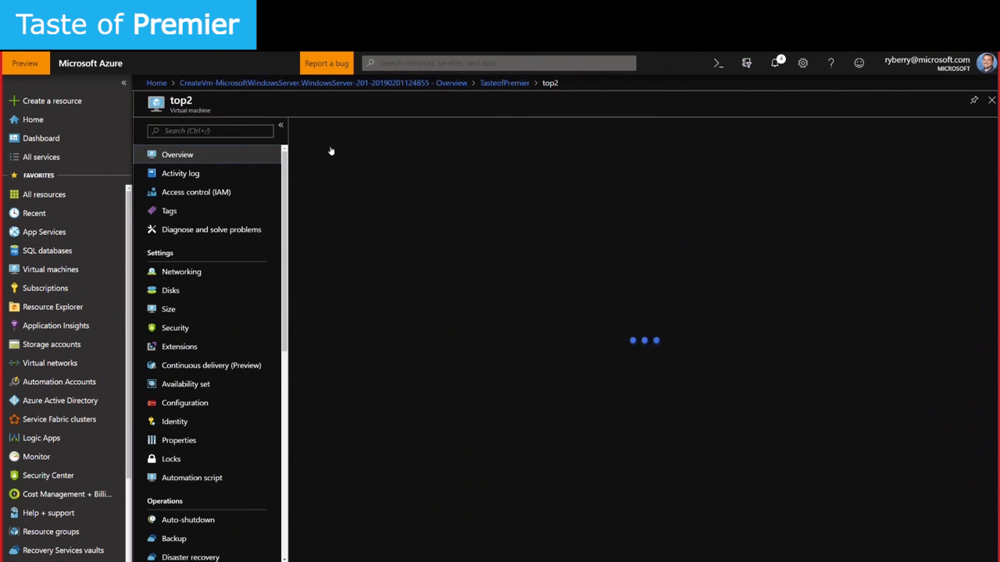
# Download top2's RDP file and try connecting past the warning, then close the Connect panel
pyautogui.click(325, 127)
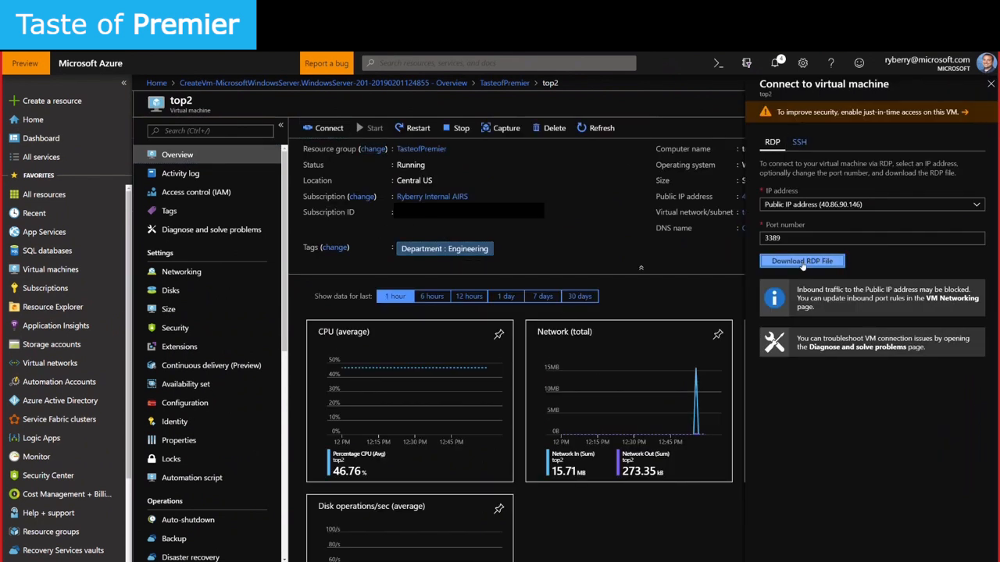
pyautogui.click(802, 263)
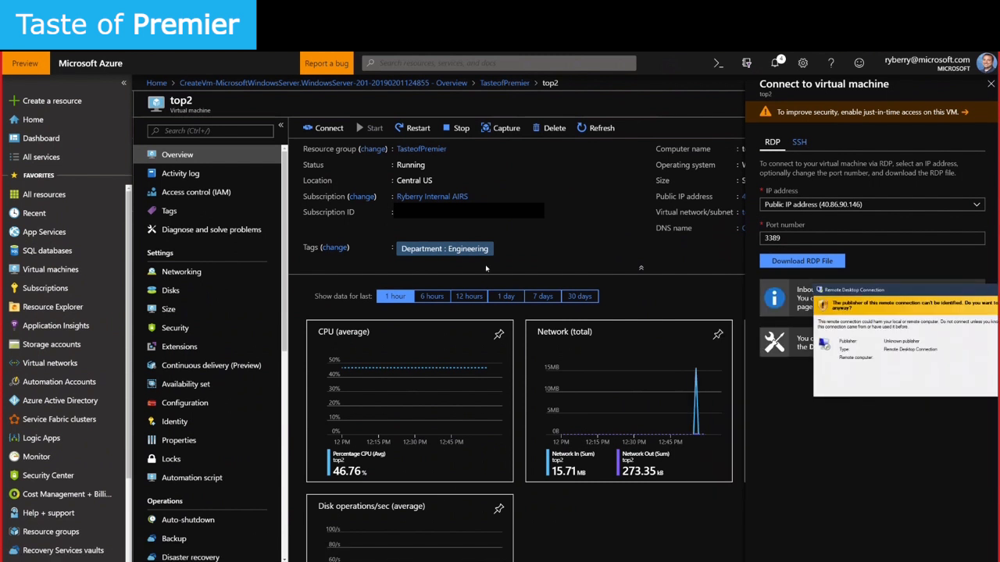
pyautogui.click(502, 360)
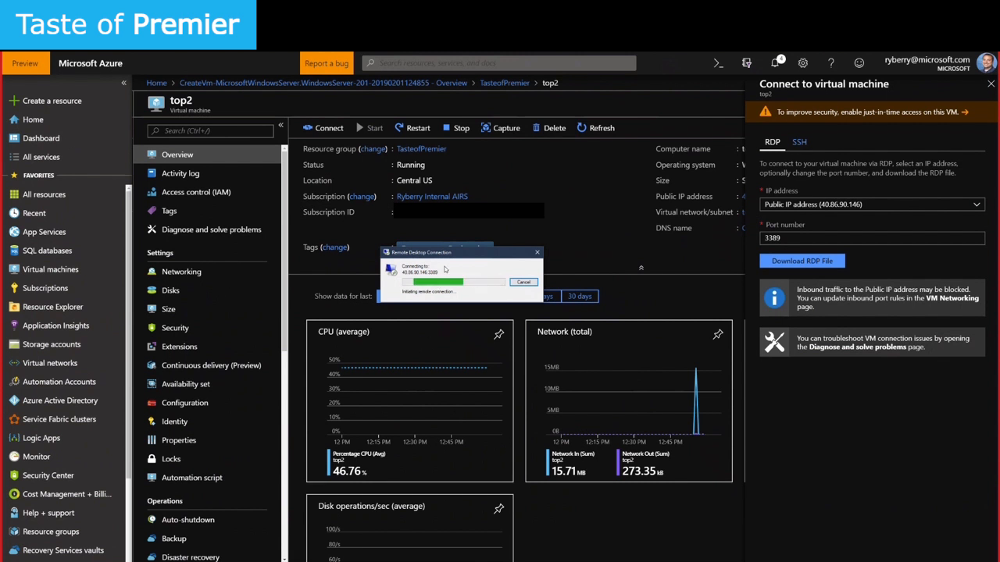
pyautogui.moveTo(457, 254); pyautogui.dragTo(444, 266)
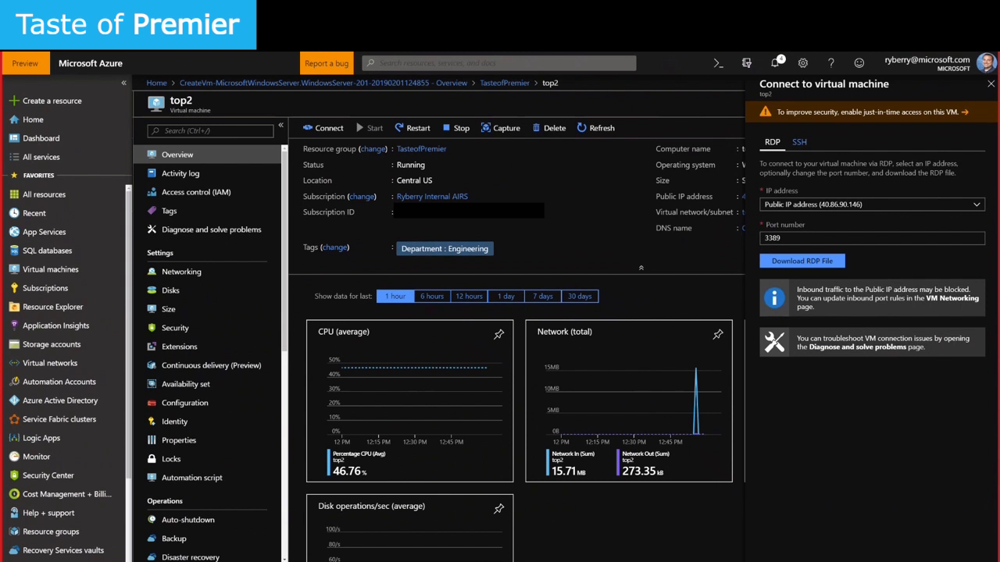
pyautogui.click(802, 261)
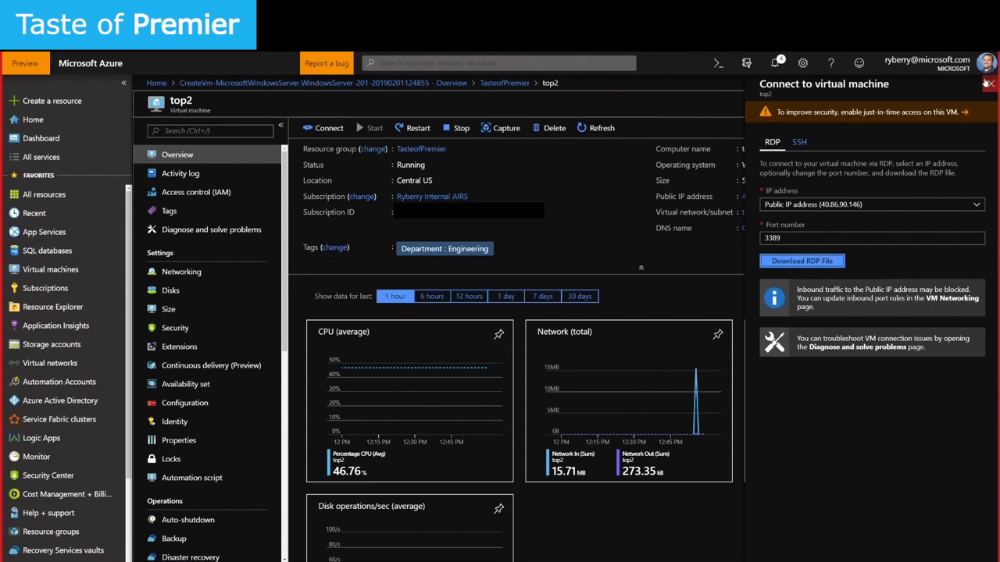
pyautogui.click(988, 83)
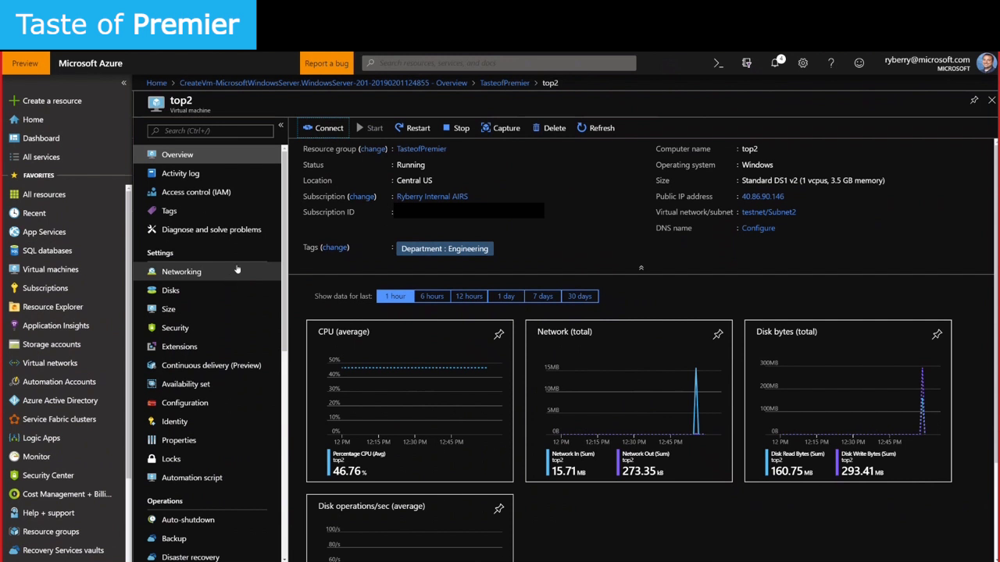
# Reopen top2's Connect panel, note the inbound-traffic warning, and open top2's Networking settings
pyautogui.click(323, 127)
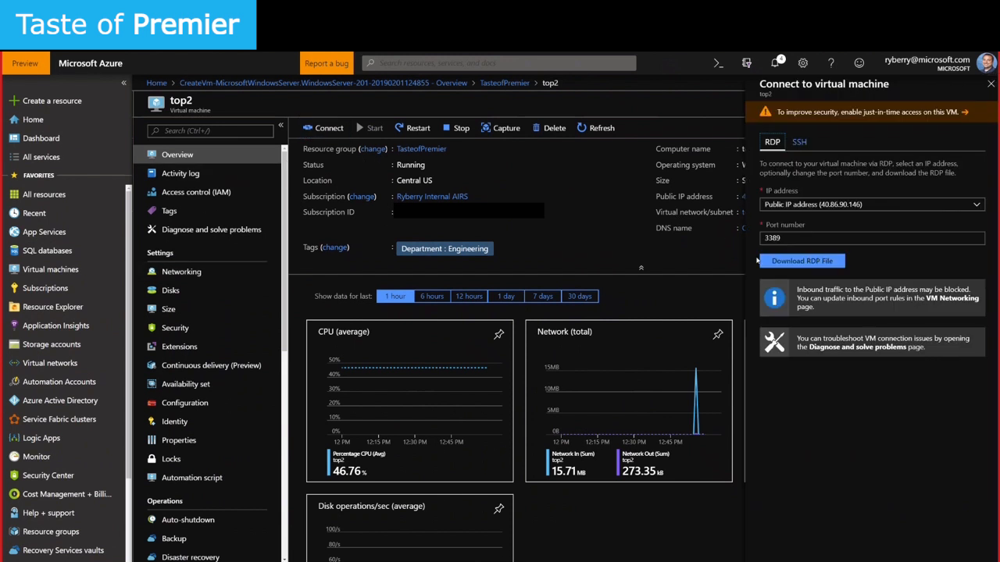
pyautogui.click(776, 261)
pyautogui.moveTo(914, 308); pyautogui.dragTo(795, 291)
pyautogui.click(952, 297)
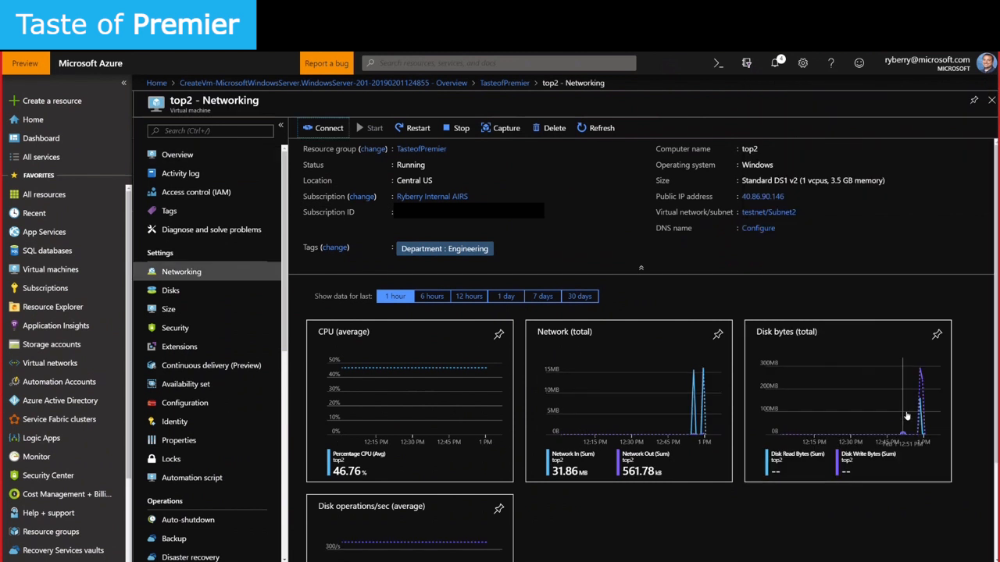
pyautogui.click(181, 155)
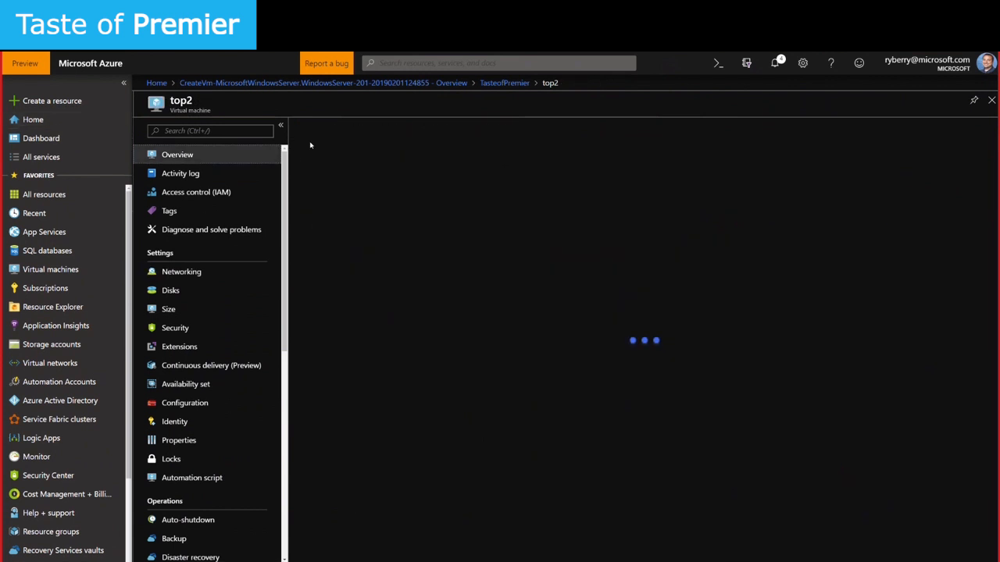
pyautogui.click(323, 128)
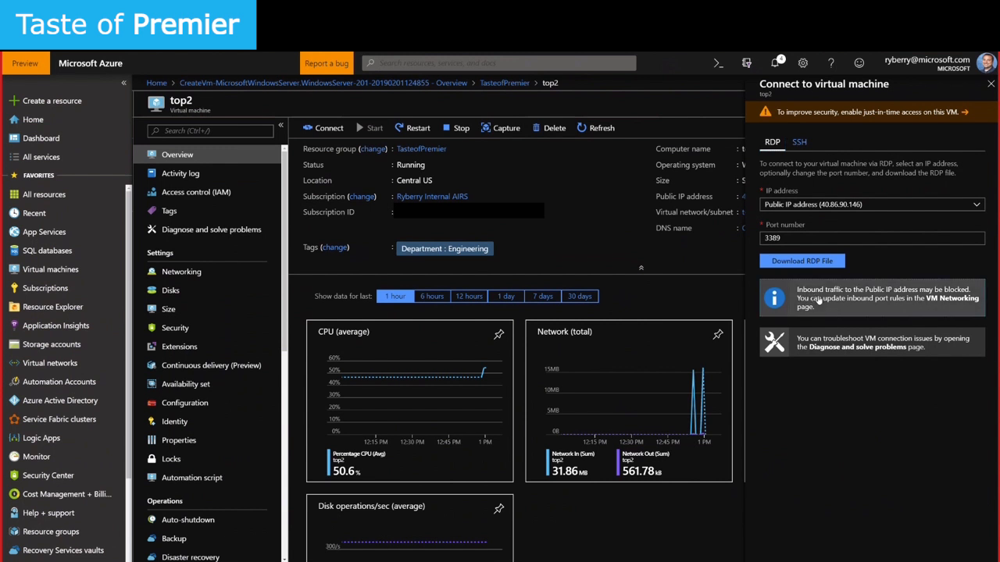
pyautogui.click(818, 300)
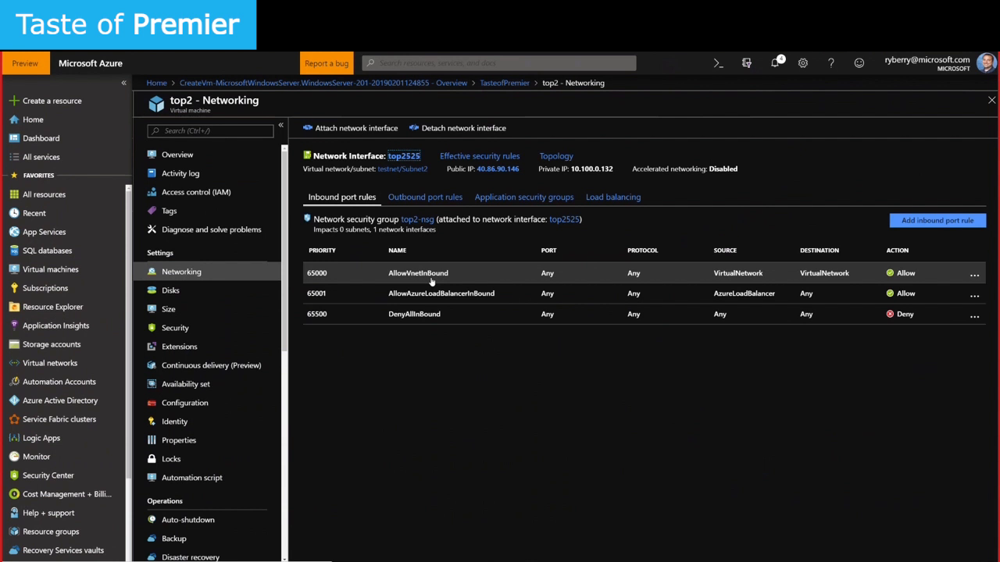
# Add inbound rule Port_3389 to top2-nsg for destination port 3389 at priority 100
pyautogui.click(937, 220)
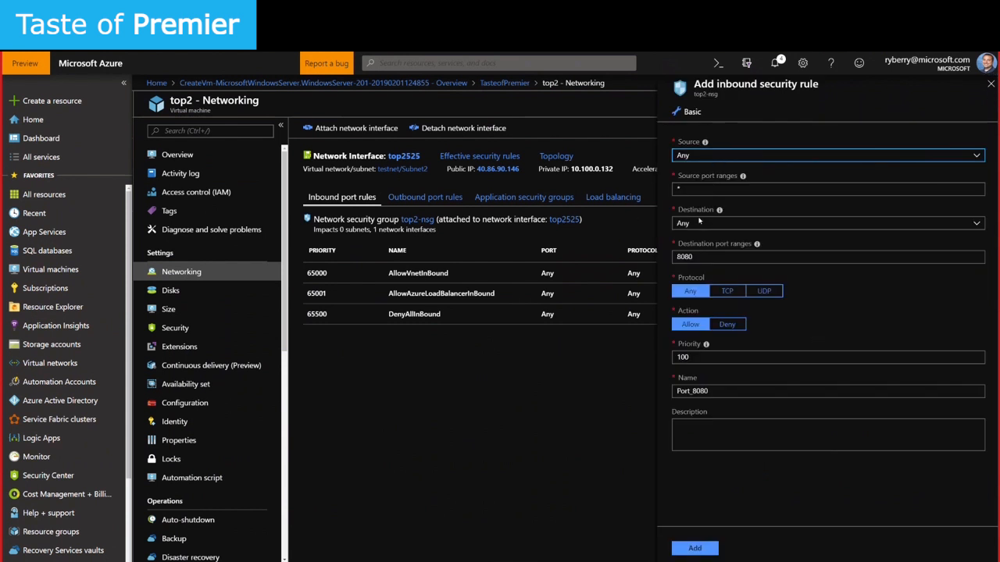
pyautogui.write('3389')
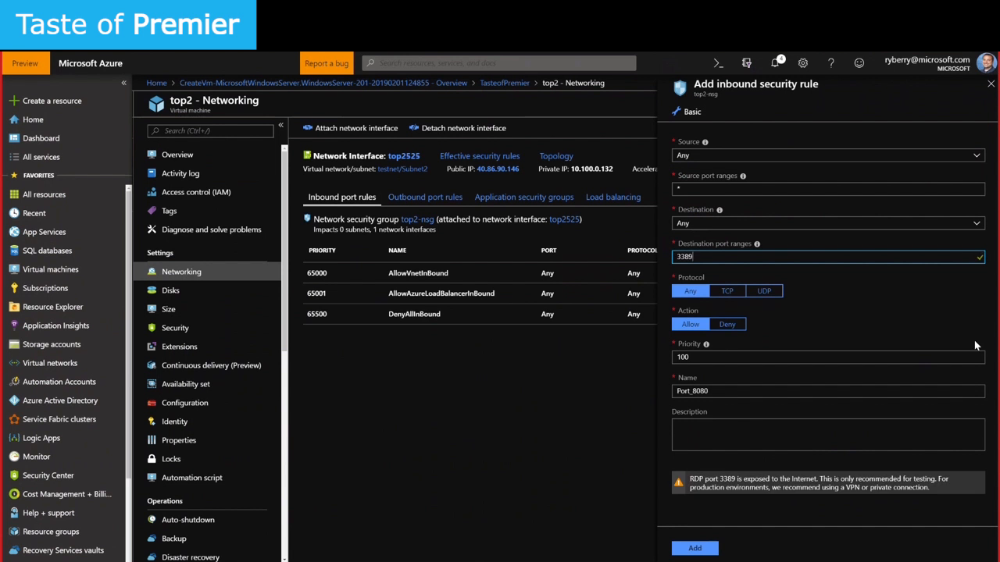
pyautogui.click(706, 390)
pyautogui.press('BackSpace')
pyautogui.press('BackSpace')
pyautogui.press('BackSpace')
pyautogui.press('BackSpace')
pyautogui.write('3')
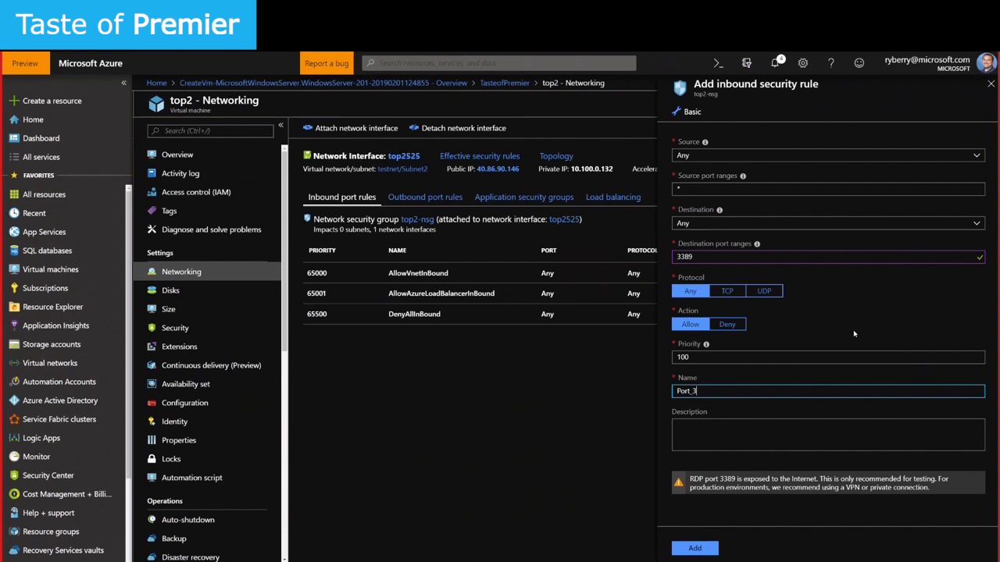
pyautogui.write('389')
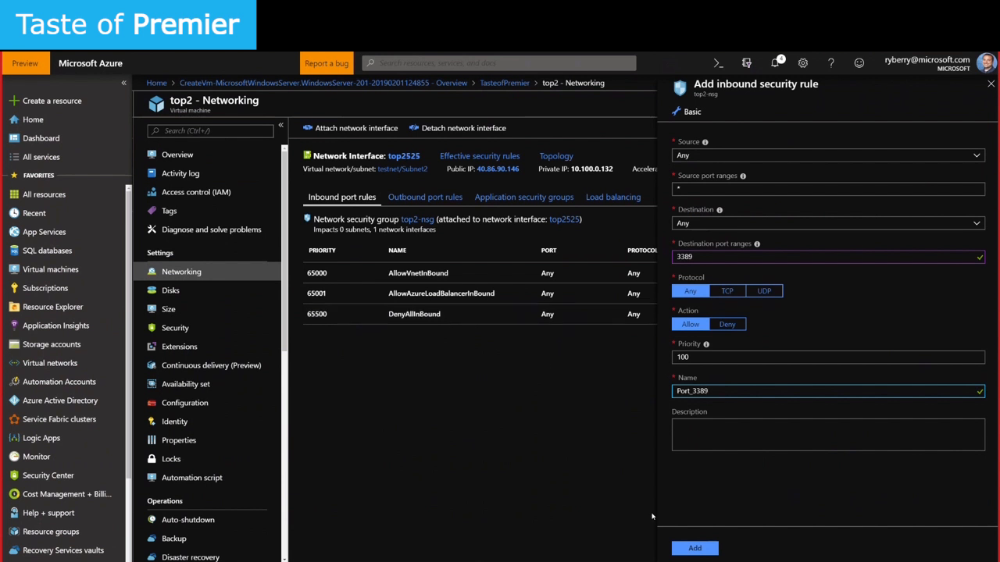
pyautogui.doubleClick(691, 358)
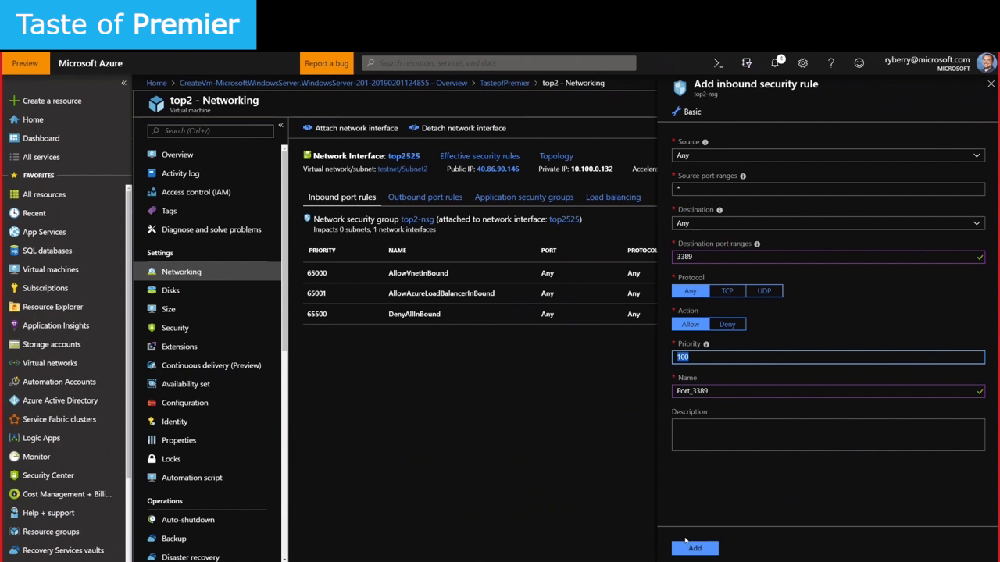
pyautogui.click(691, 548)
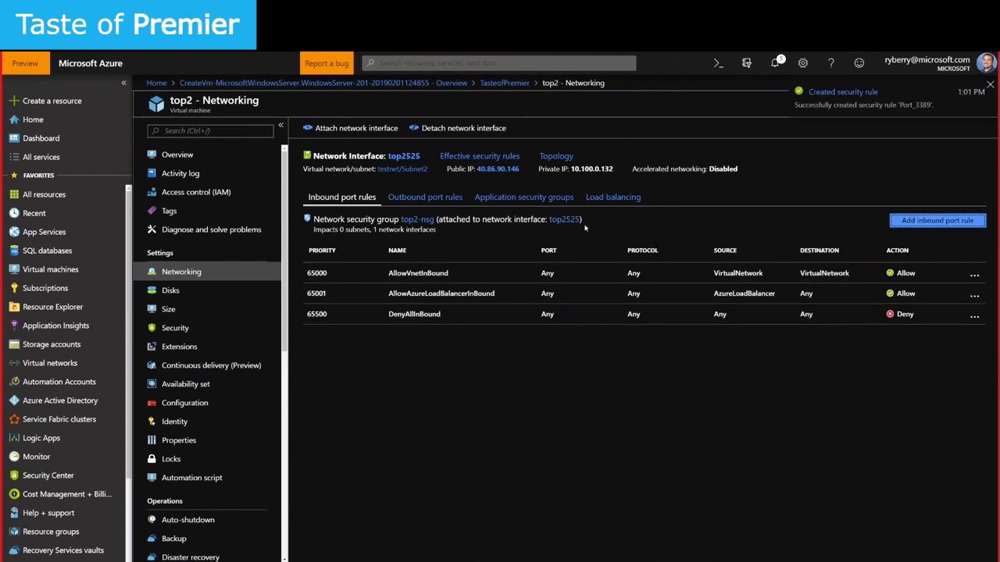
pyautogui.moveTo(476, 168); pyautogui.dragTo(615, 168)
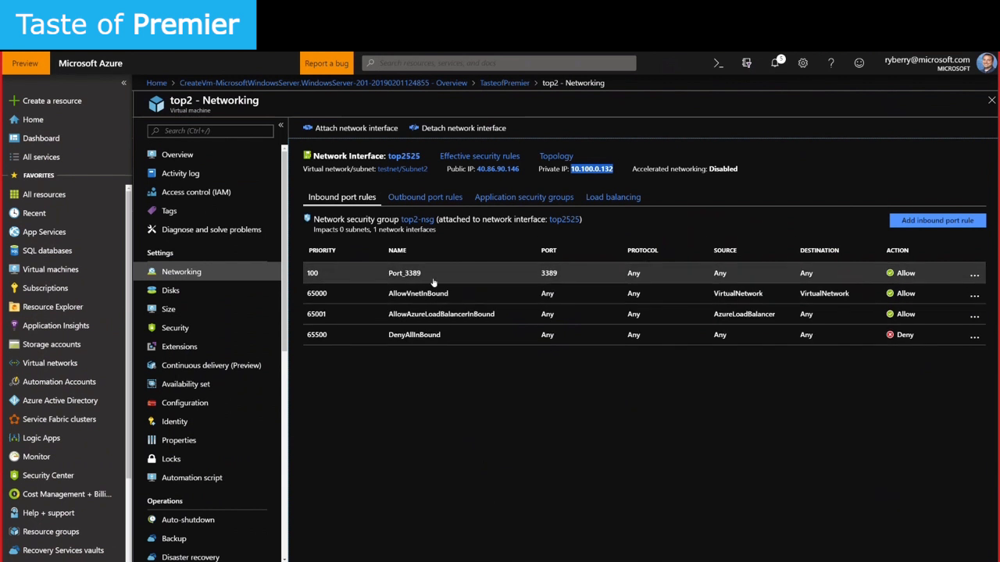
pyautogui.click(177, 154)
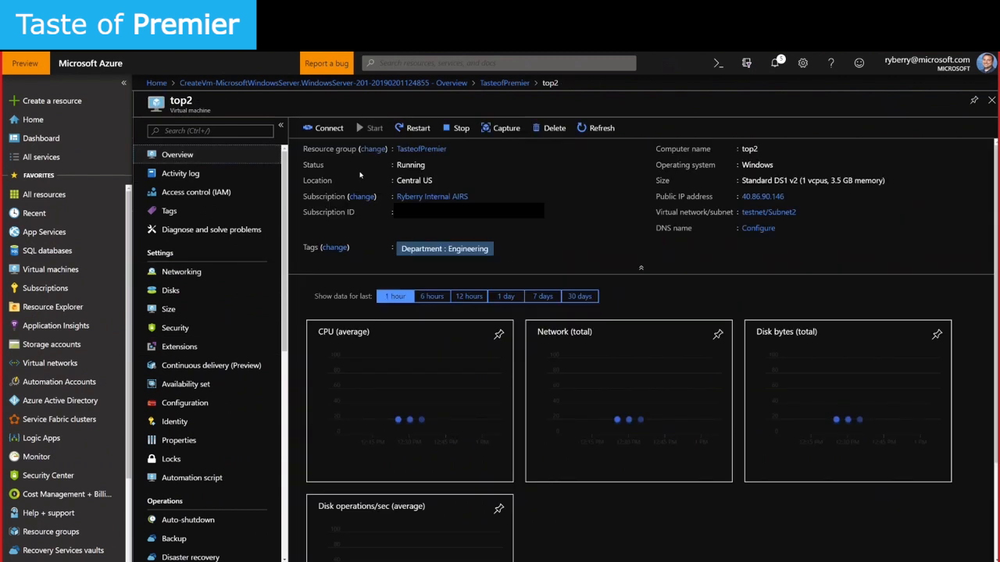
# Download top2's RDP file, sign in, accept the certificate, and enlarge the top2 session window
pyautogui.click(323, 128)
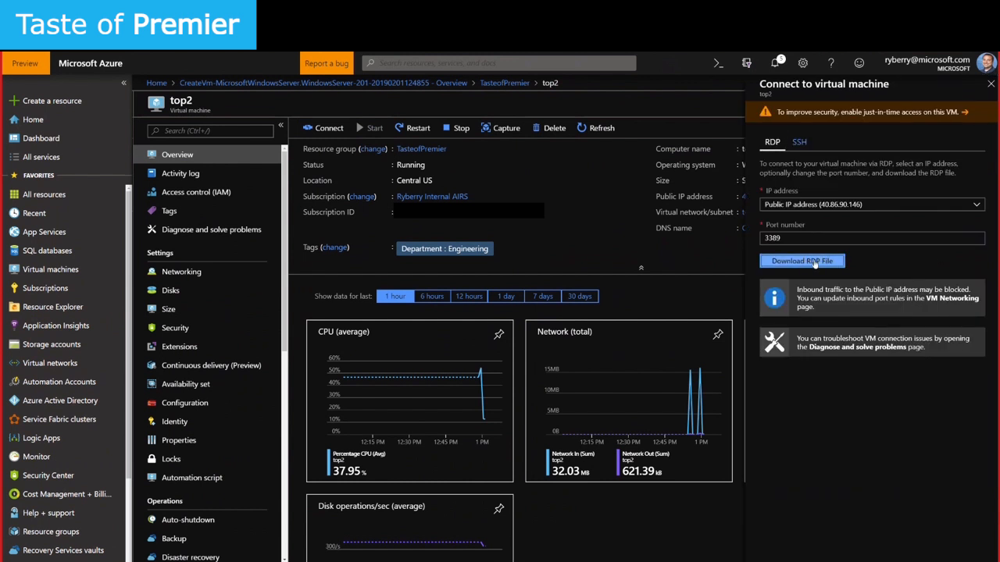
pyautogui.click(814, 263)
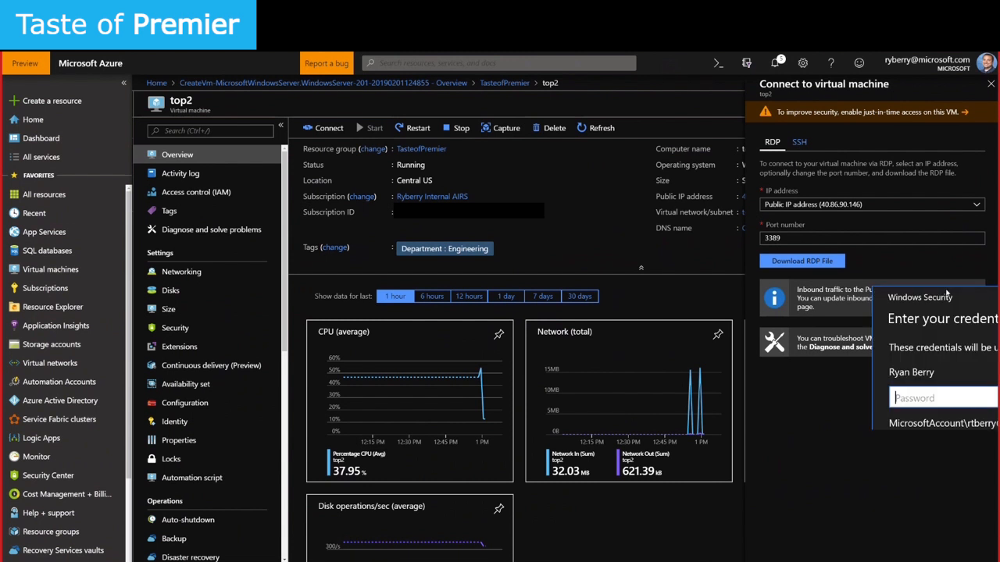
pyautogui.click(406, 349)
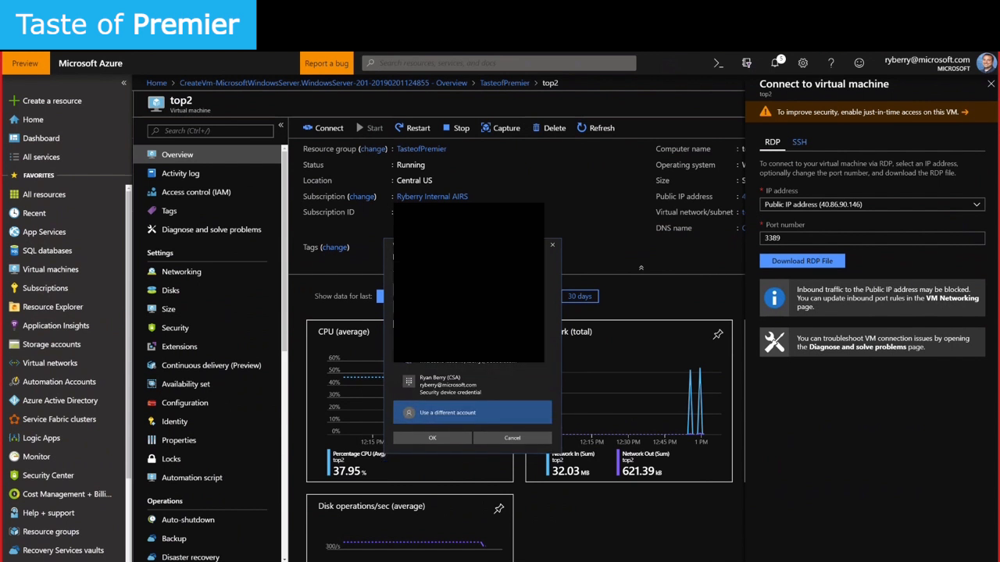
pyautogui.press('Return')
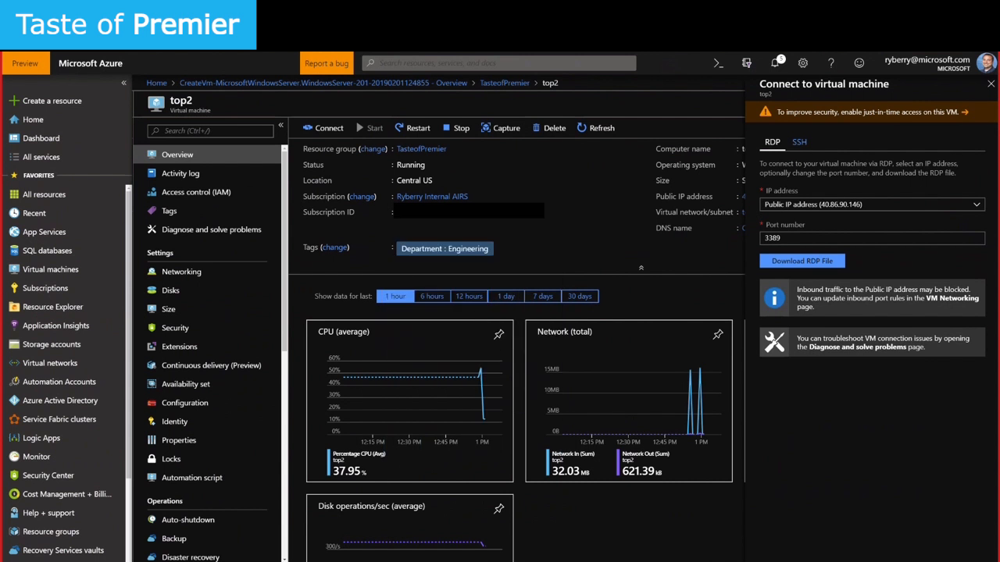
pyautogui.click(552, 380)
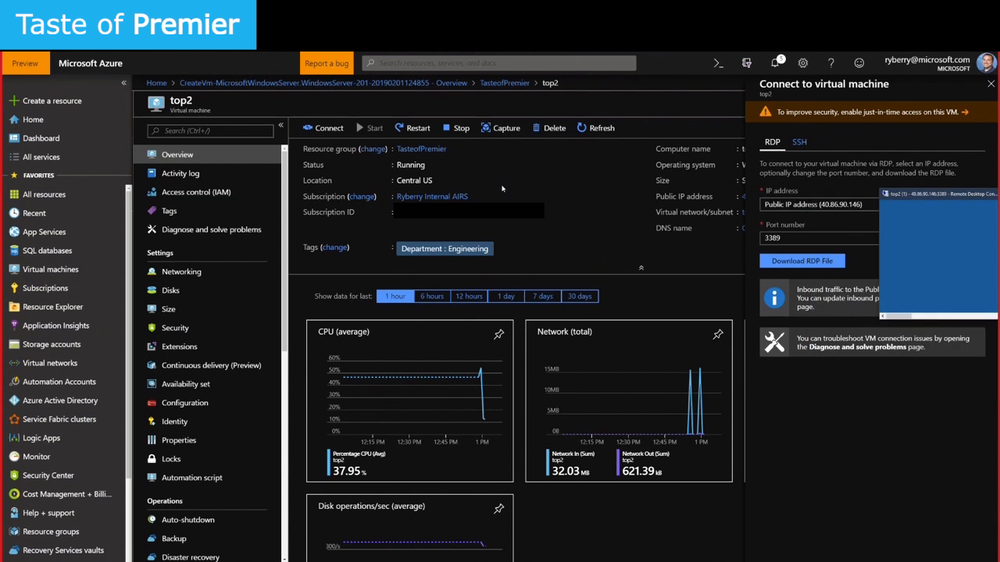
pyautogui.moveTo(435, 278); pyautogui.dragTo(782, 464)
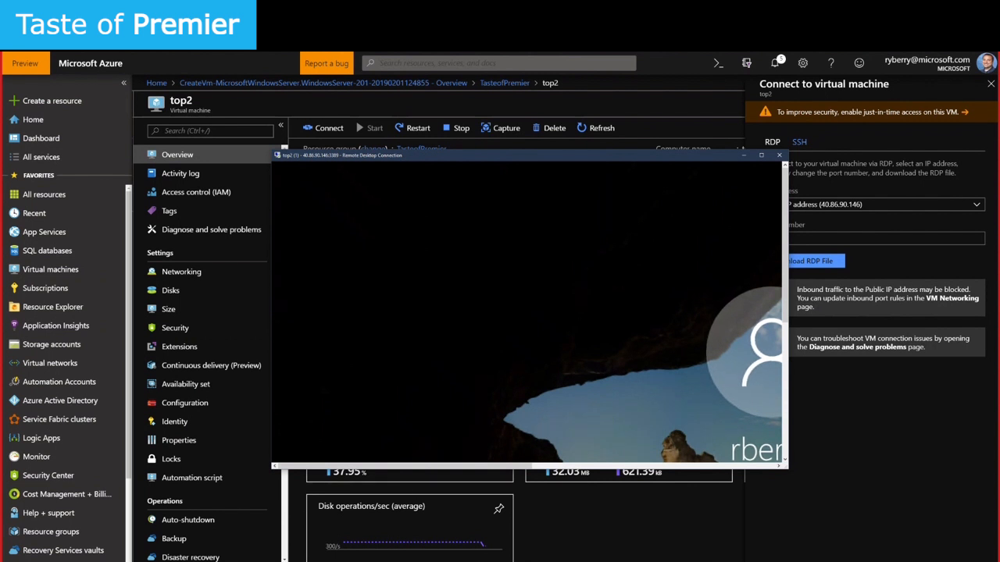
pyautogui.hotkey('alt', 'Tab')
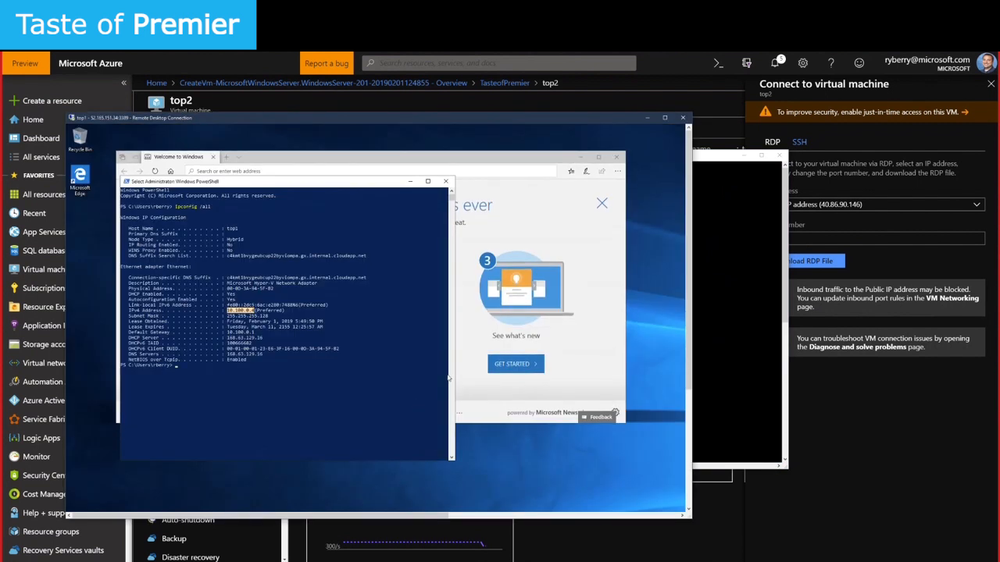
# In top1's PowerShell, ping 10.100.0.132, which fails with 100% loss
pyautogui.click(237, 360)
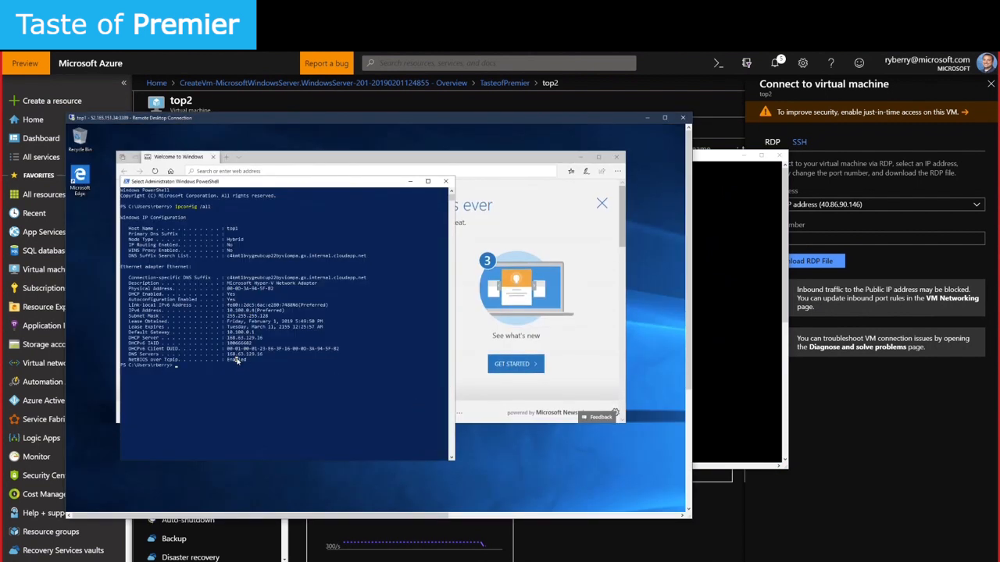
pyautogui.press('Return')
pyautogui.press('Return')
pyautogui.write('ping 10.100.0.')
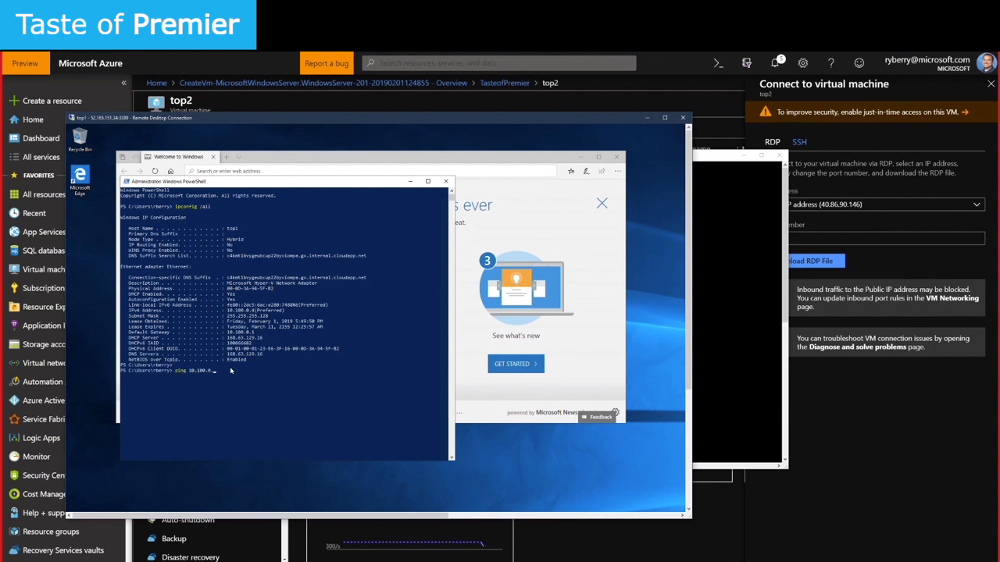
pyautogui.write('132')
pyautogui.press('Return')
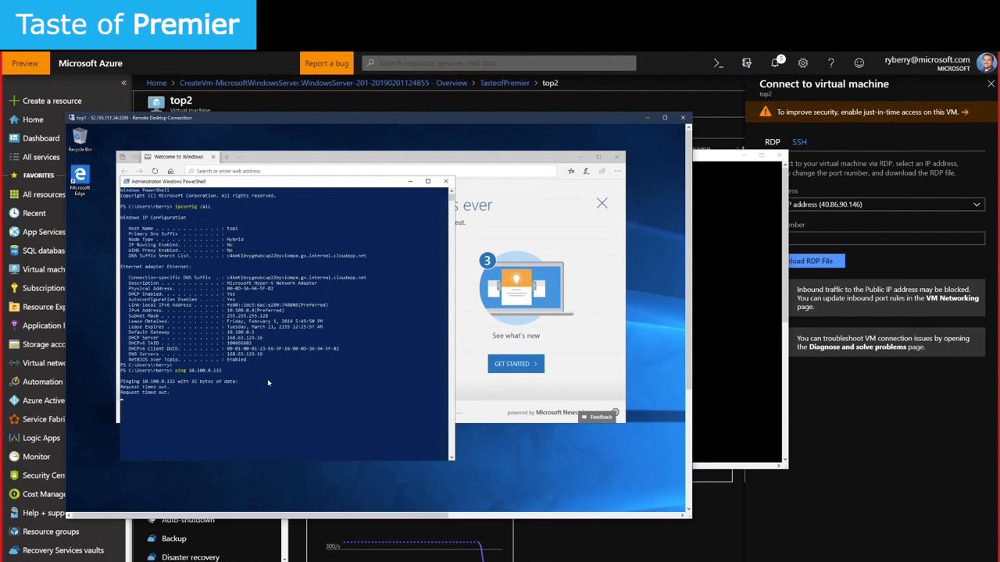
# Bring up top2's remote window and dismiss its protocol error, closing the session
pyautogui.click(723, 325)
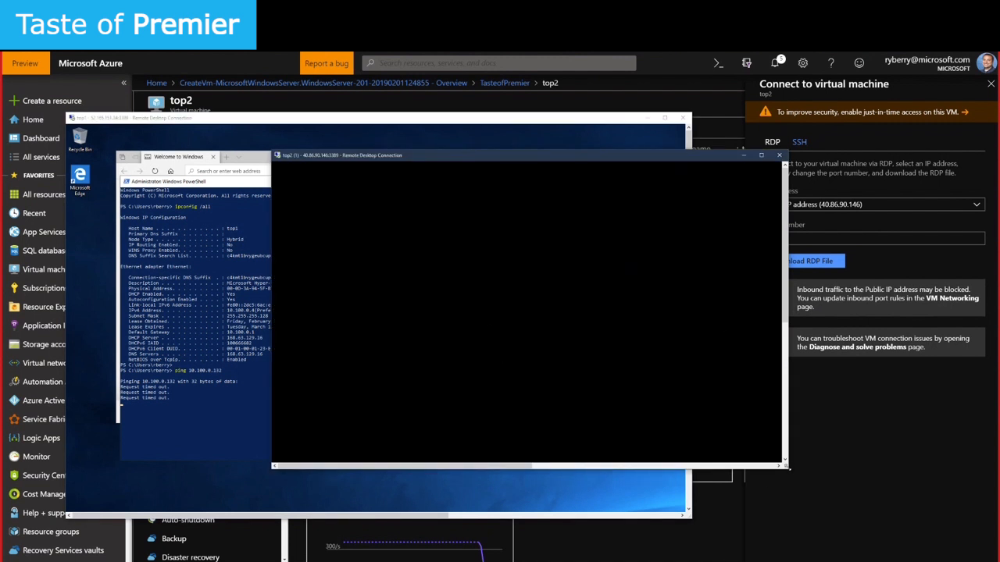
pyautogui.moveTo(787, 467); pyautogui.dragTo(923, 492)
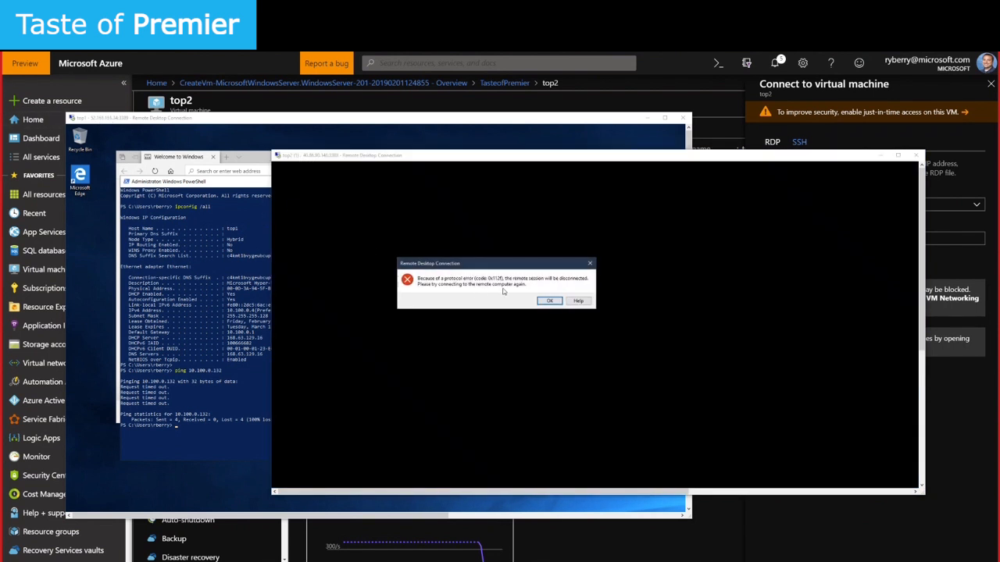
pyautogui.click(549, 301)
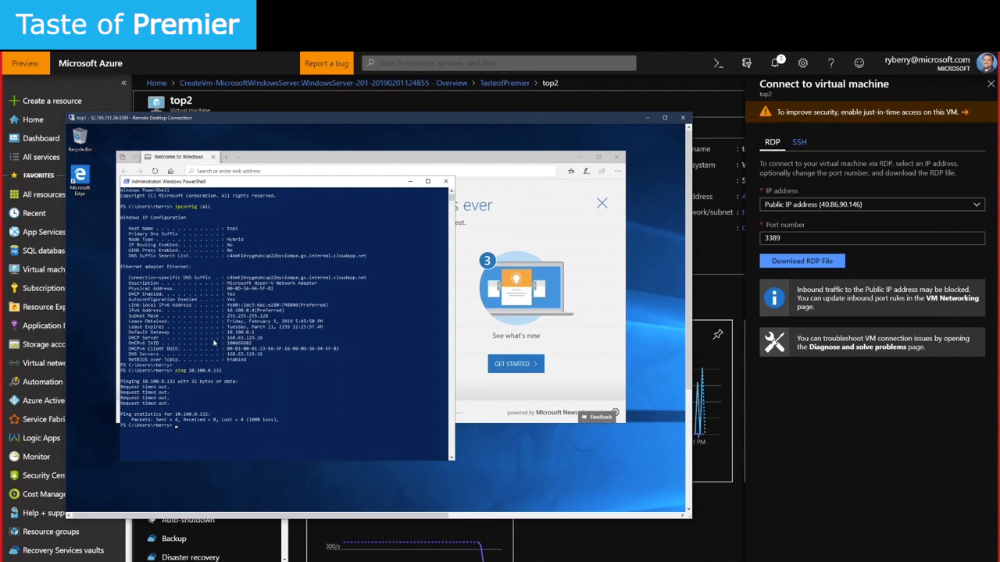
# Back in the portal, download top2's RDP file again and open it
pyautogui.moveTo(227, 310); pyautogui.dragTo(256, 311)
pyautogui.click(277, 332)
pyautogui.click(786, 265)
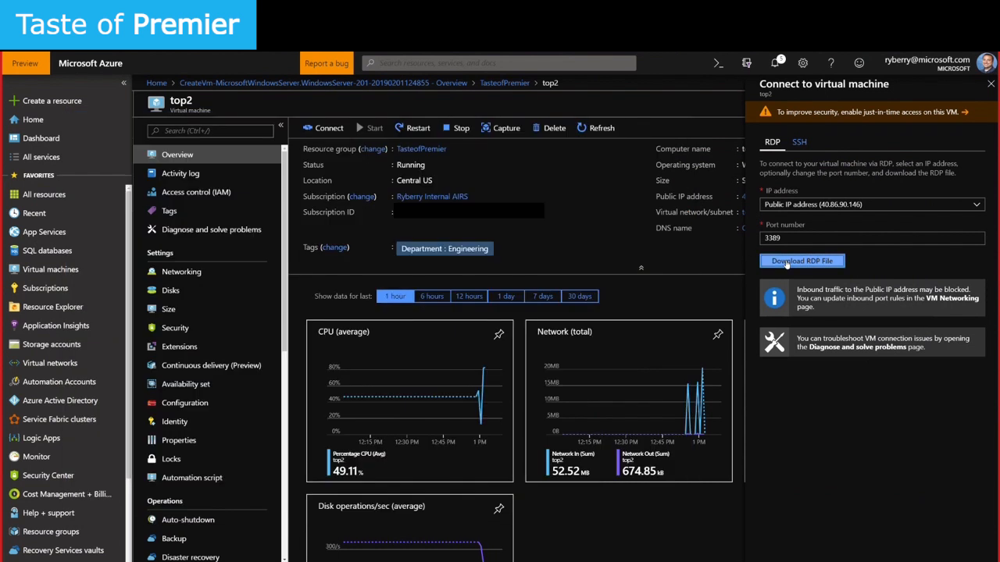
pyautogui.click(33, 559)
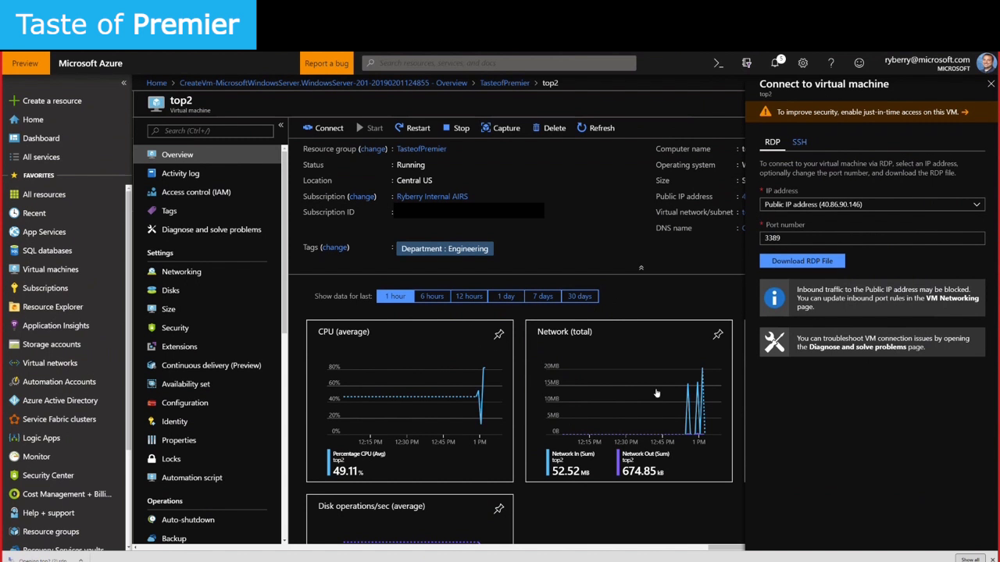
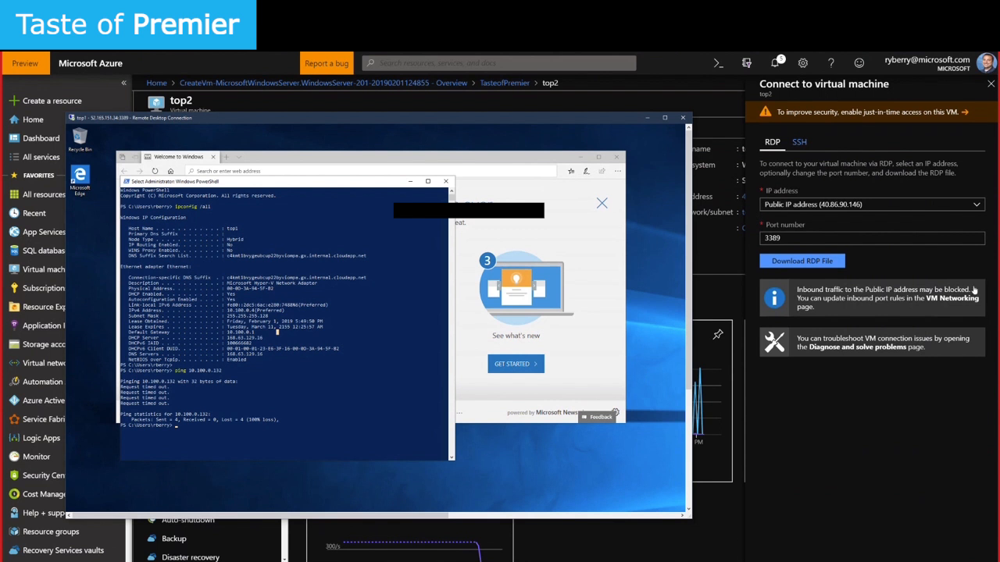
# Download top2's RDP file and open it to start a Remote Desktop session to top2
pyautogui.click(804, 262)
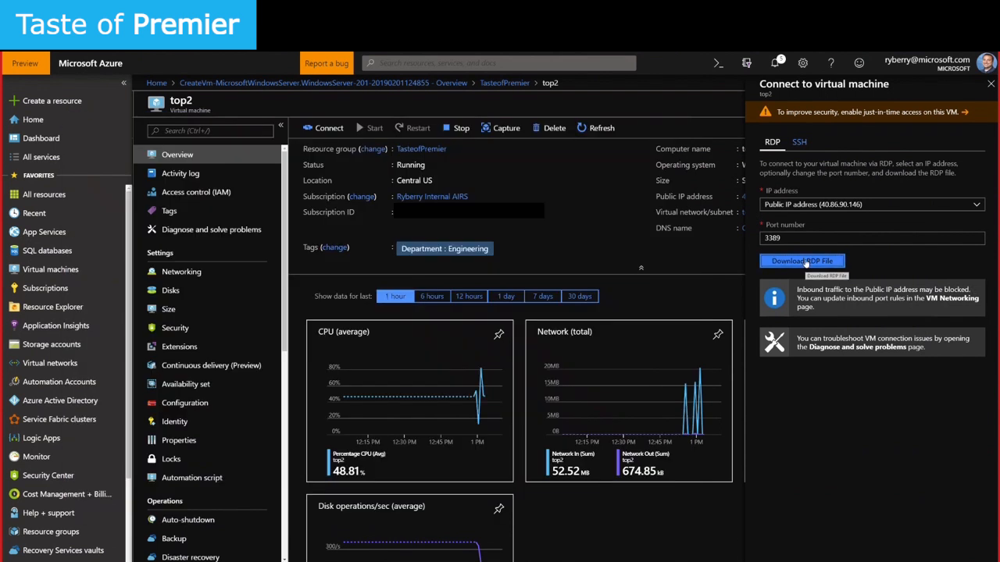
pyautogui.click(55, 556)
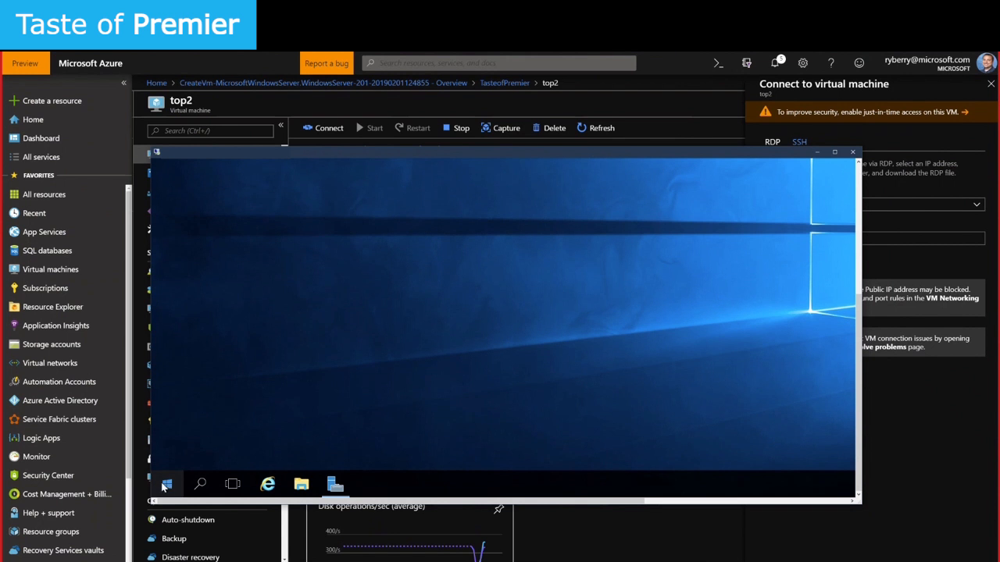
# In top1's remote session, switch to full screen and close Server Manager, briefly showing the Win+X menu
pyautogui.rightClick(169, 488)
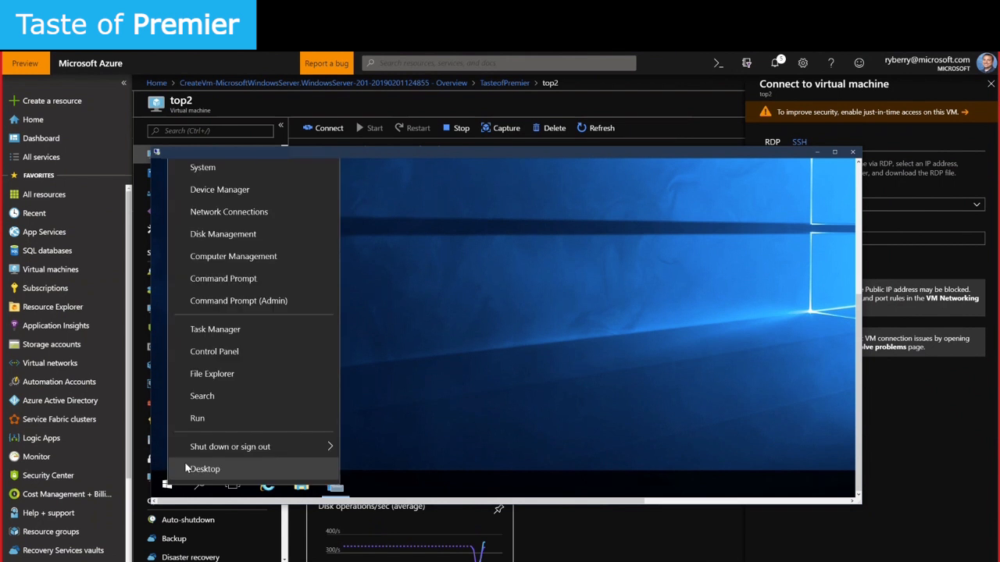
pyautogui.click(704, 394)
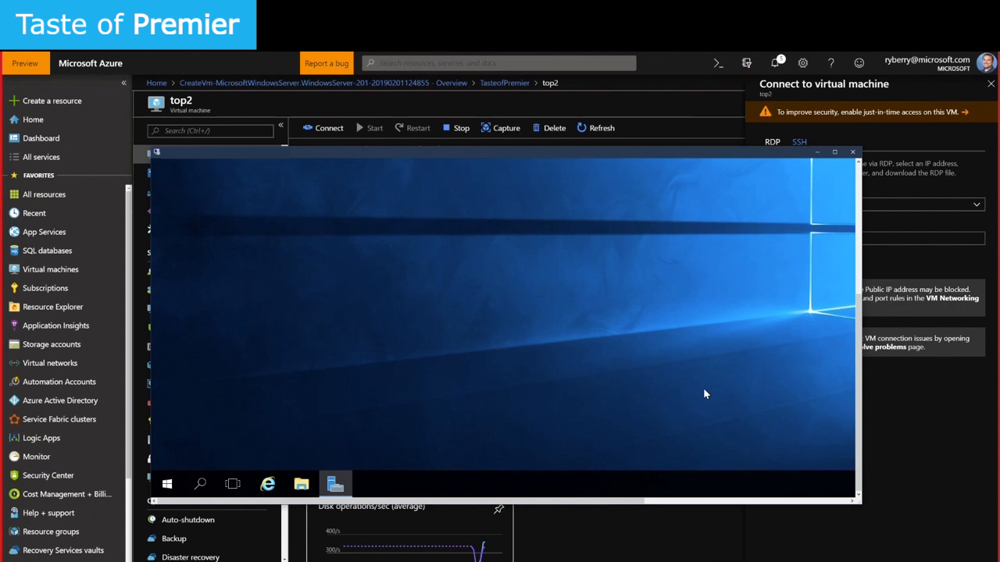
pyautogui.doubleClick(267, 153)
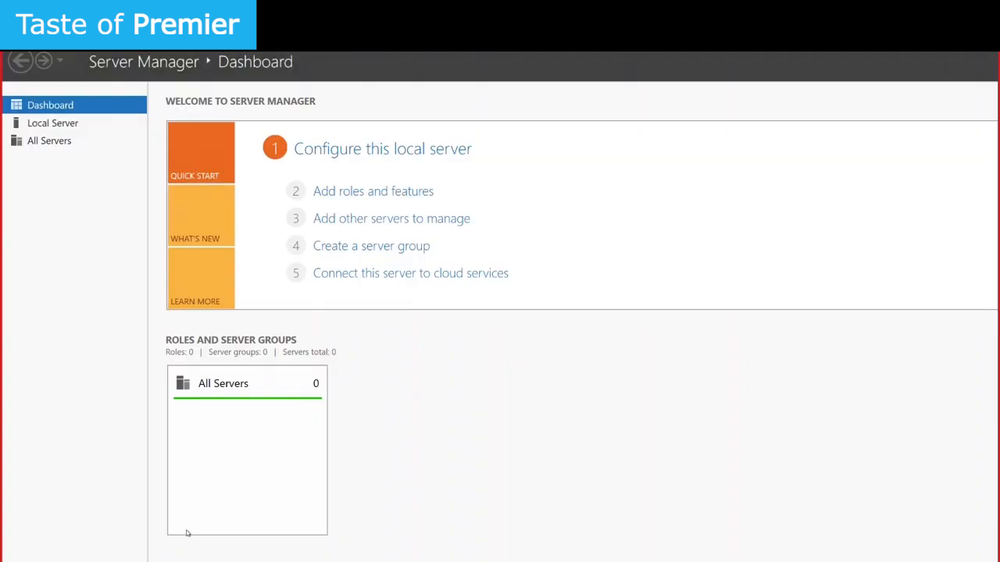
pyautogui.click(137, 560)
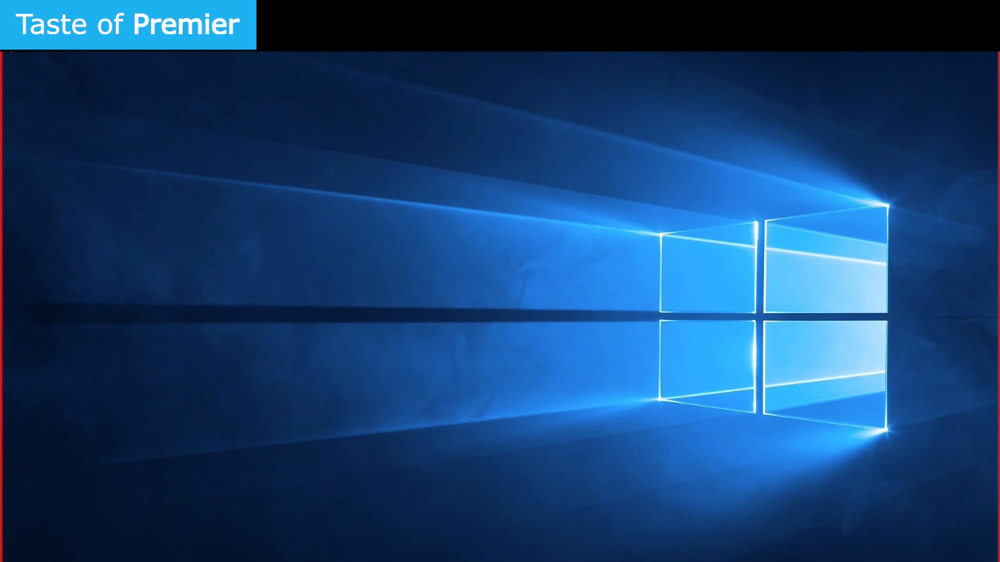
pyautogui.rightClick(12, 560)
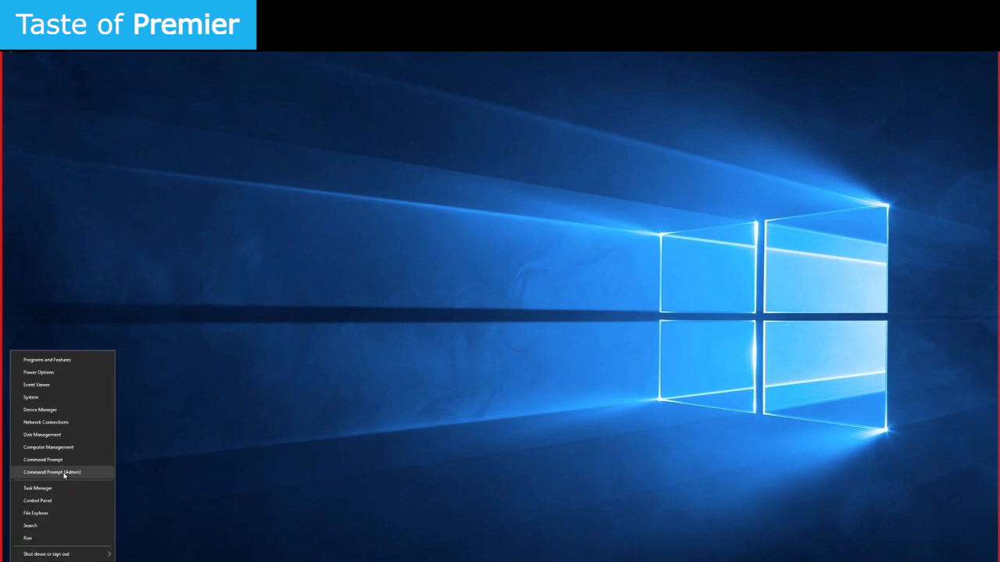
pyautogui.press('Escape')
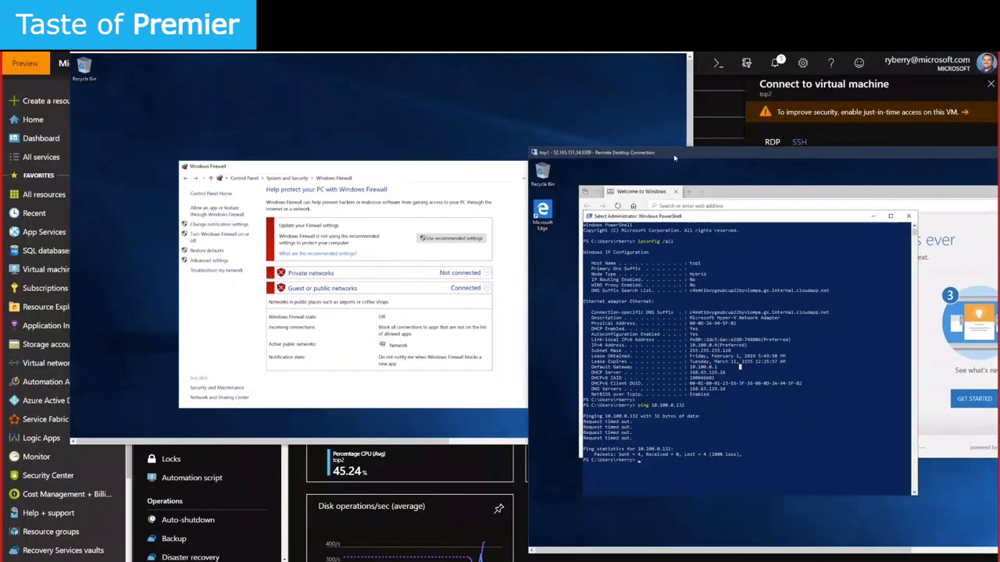
# Move top1's session window and rerun the ping to 10.100.0.132 in PowerShell
pyautogui.moveTo(673, 154); pyautogui.dragTo(616, 92)
pyautogui.press('Up')
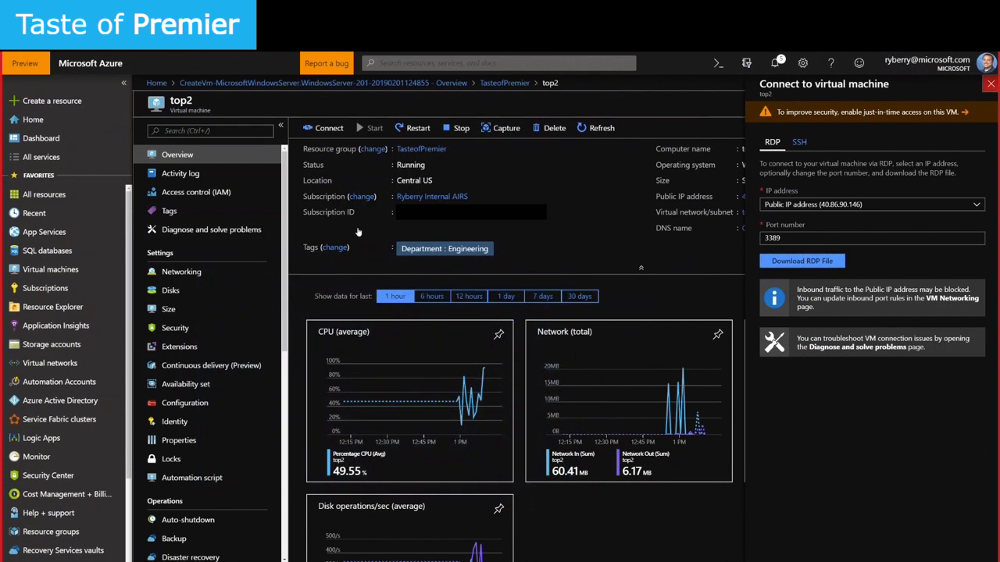
# Close the Connect to virtual machine panel and leave top2's page via the breadcrumb
pyautogui.click(990, 83)
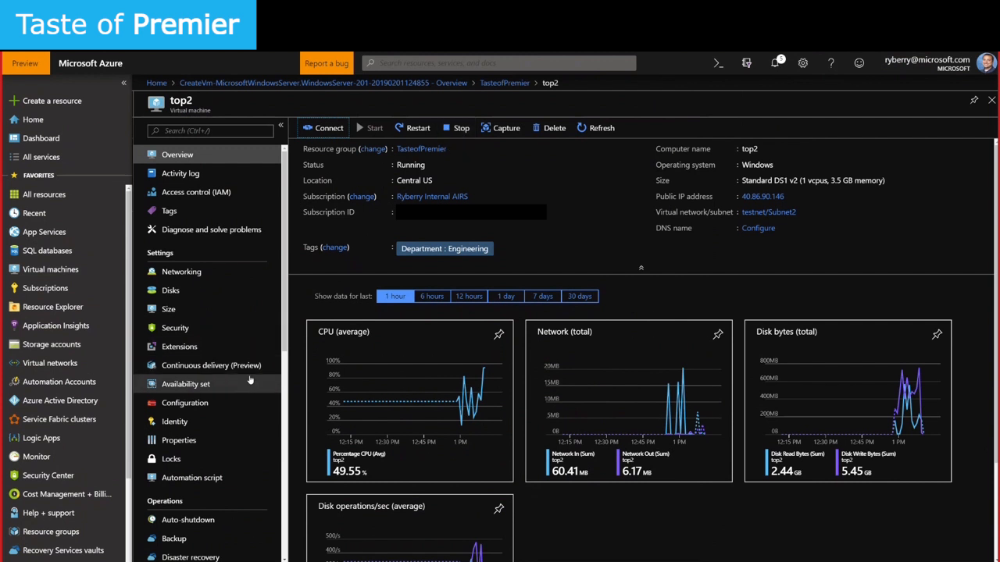
pyautogui.scroll(-3, 250, 380)
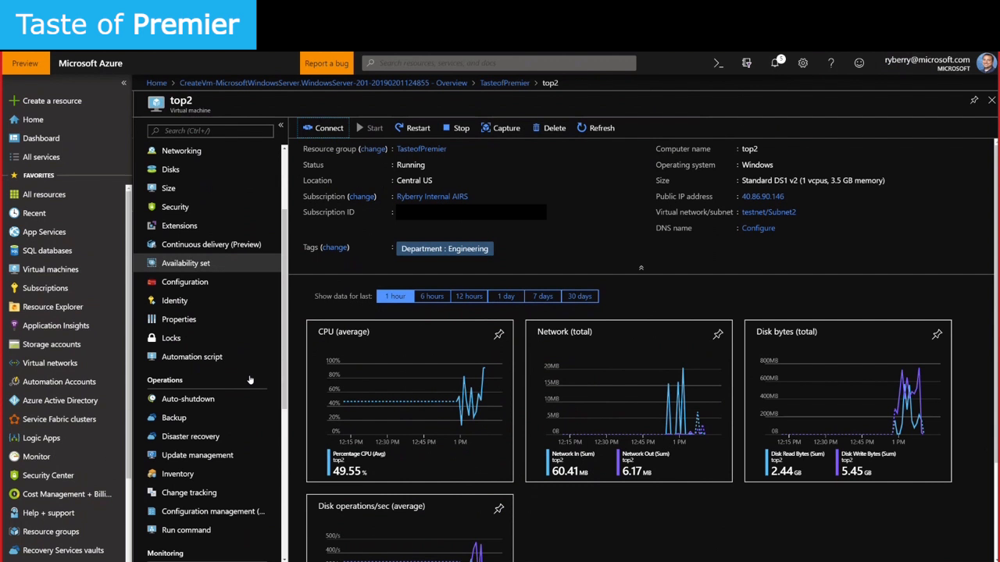
pyautogui.scroll(3, 219, 180)
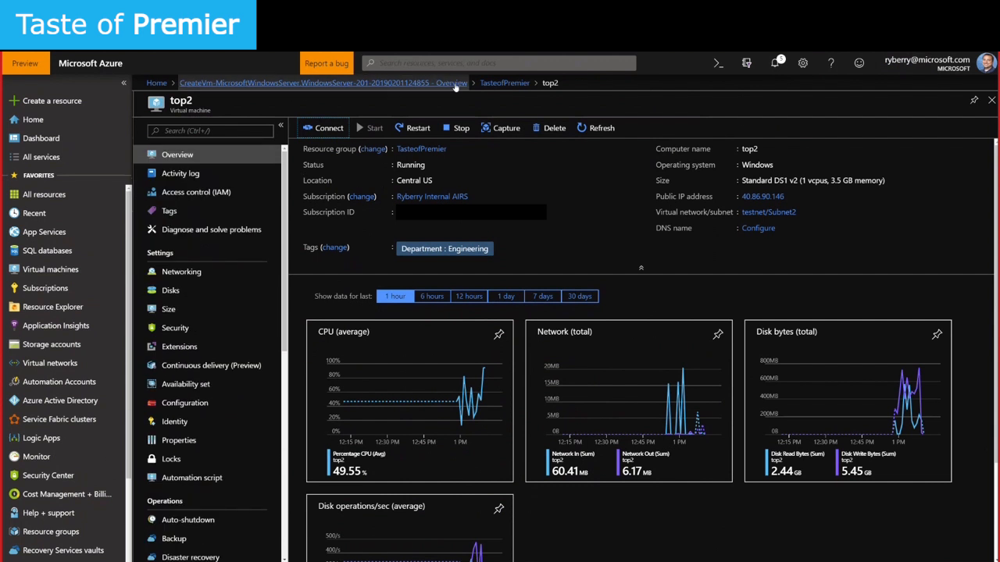
pyautogui.click(503, 83)
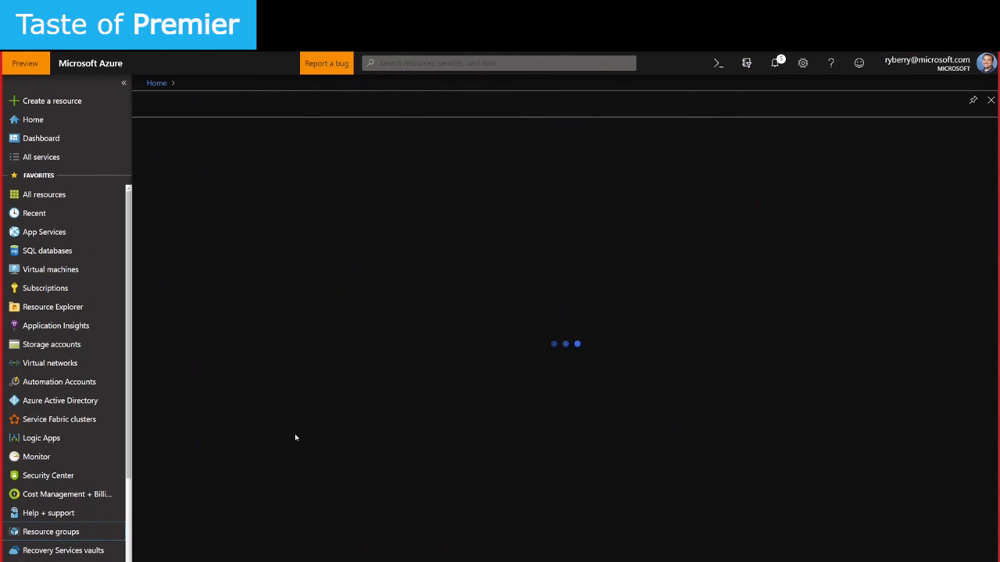
# Open the TasteofPremier resource group from the Resource groups list
pyautogui.scroll(-3, 234, 469)
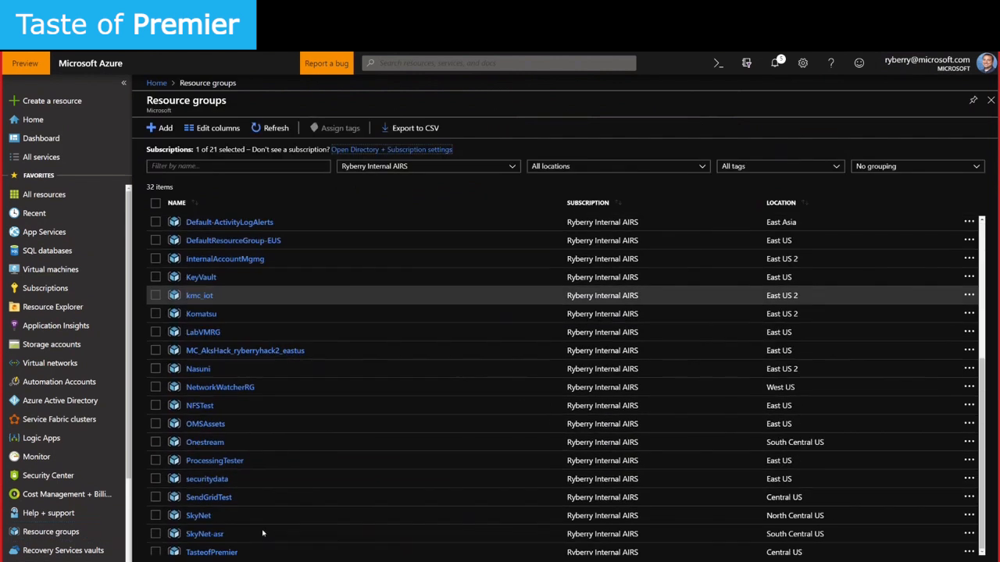
pyautogui.click(223, 553)
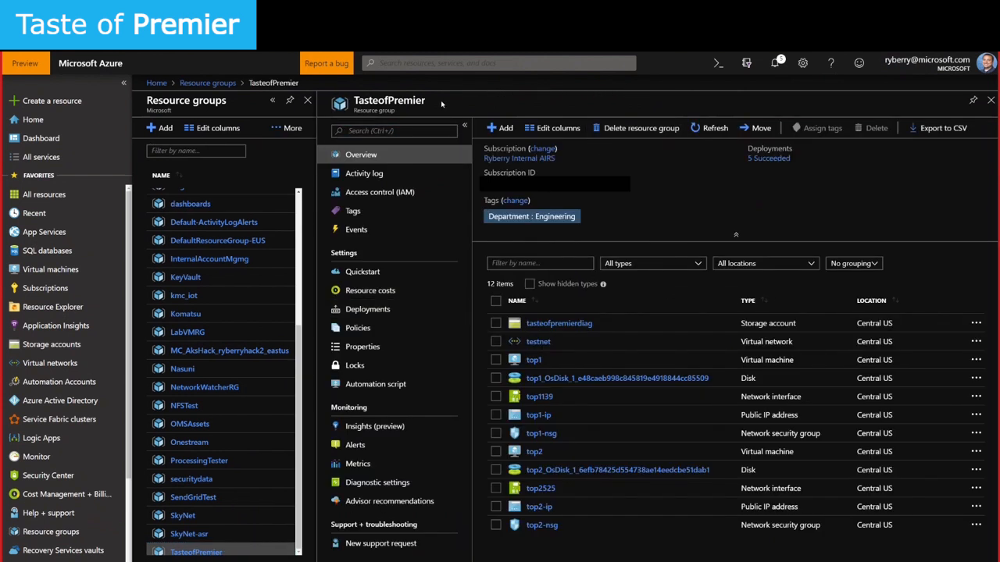
pyautogui.moveTo(425, 101); pyautogui.dragTo(352, 102)
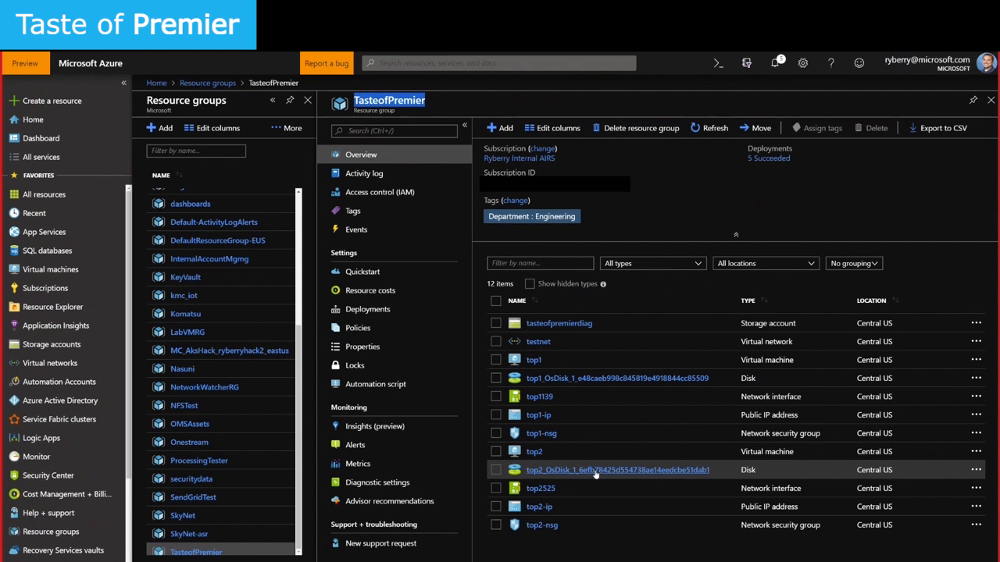
# Select tasteofpremierdiag, testnet and top1 in the resource list, 3 of 12 items
pyautogui.click(496, 323)
pyautogui.click(495, 341)
pyautogui.click(495, 360)
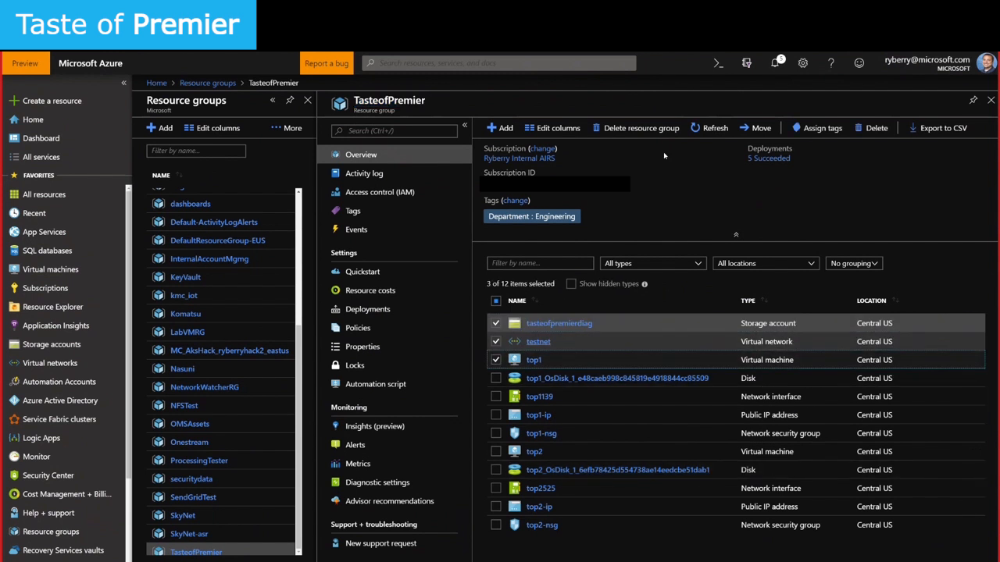